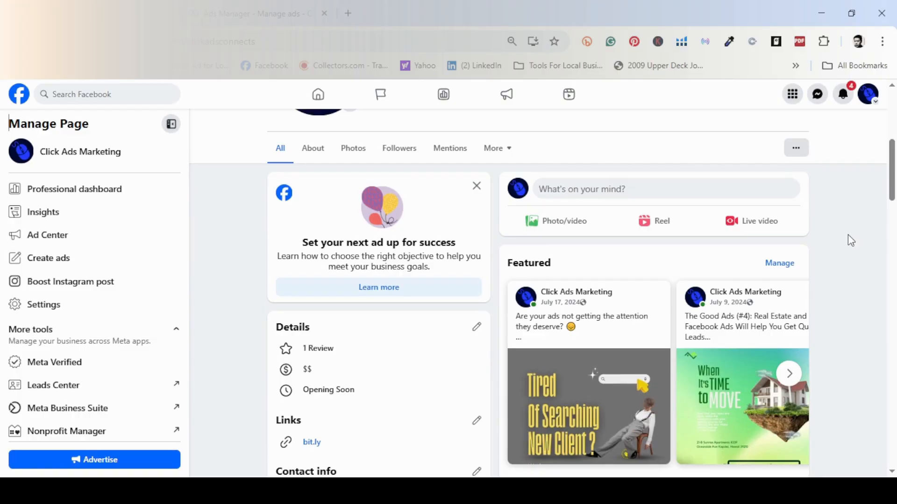
# Step: Open Ads Manager and create a new campaign with the Sales objective, dismissing the spending limit notice
pyautogui.click(793, 95)
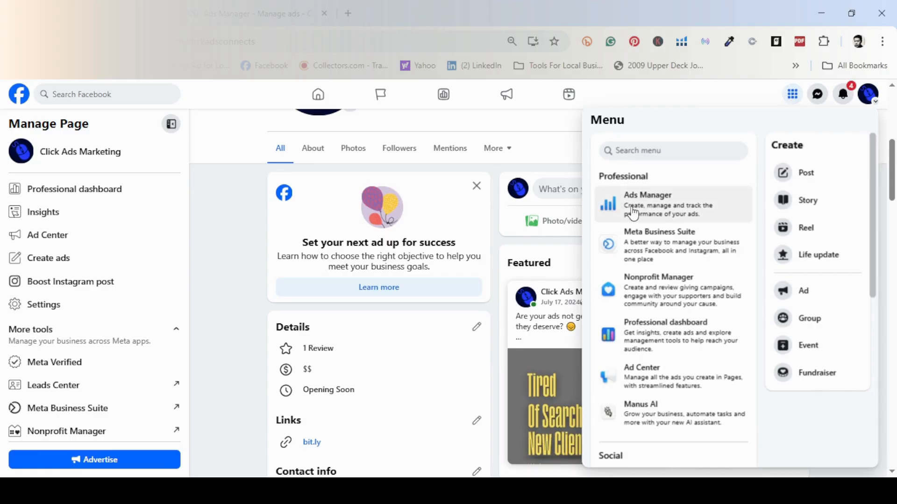
pyautogui.click(633, 214)
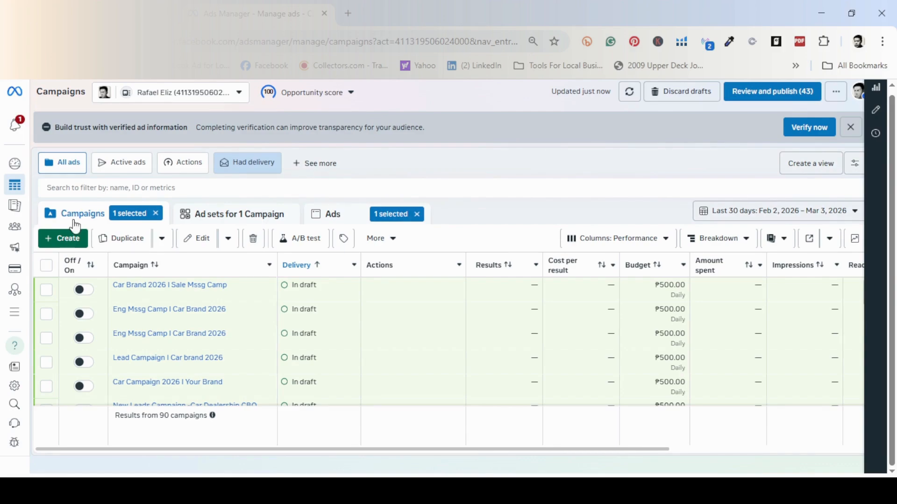
pyautogui.click(56, 242)
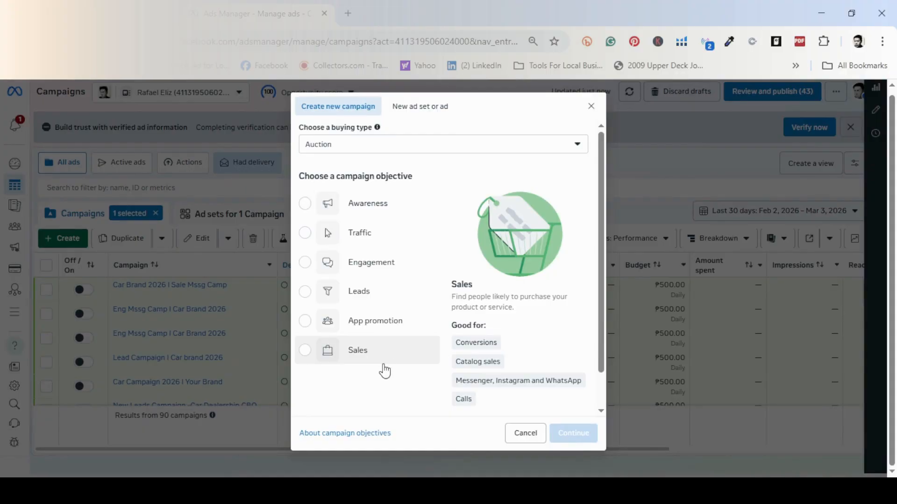
pyautogui.click(304, 351)
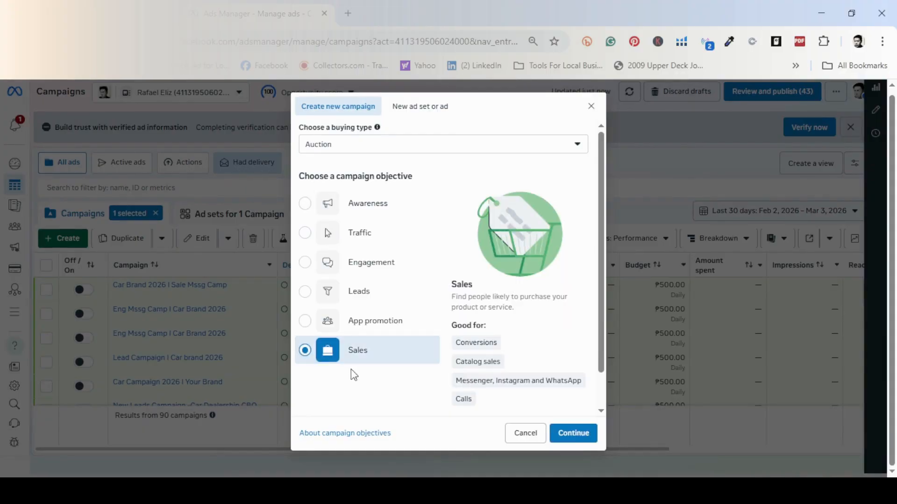
pyautogui.click(576, 435)
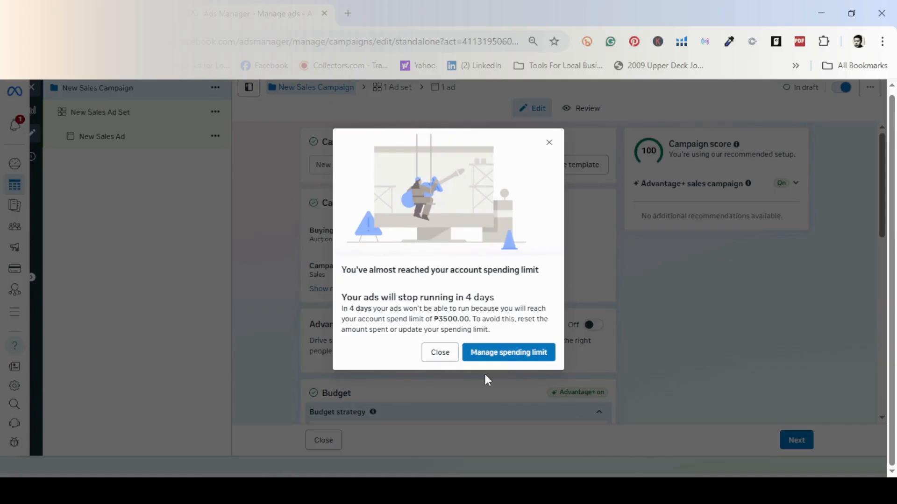
pyautogui.click(550, 143)
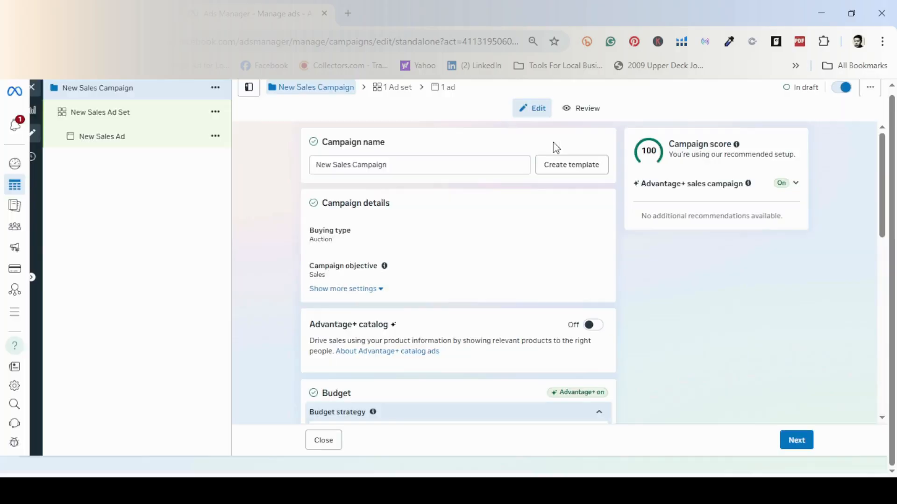
# Step: Rename the campaign as "Car Brand 2026 Sale Camp + Mssg"
pyautogui.click(435, 167)
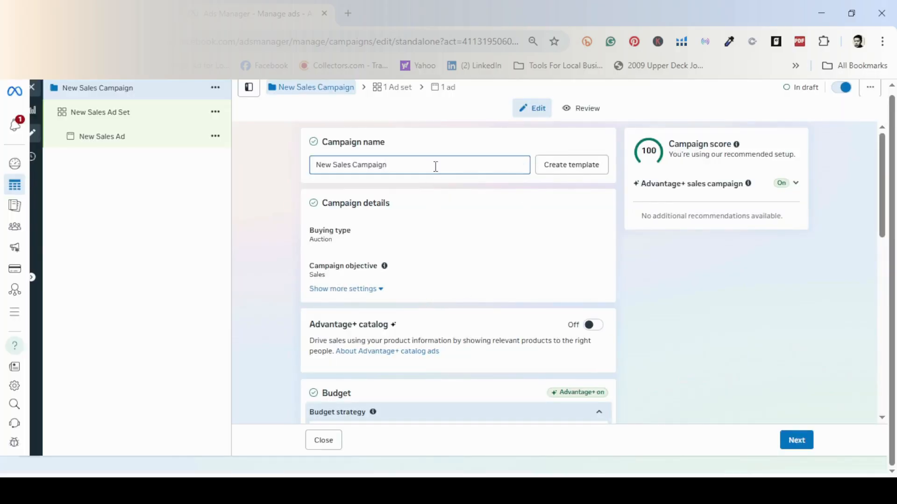
pyautogui.press('BackSpace')
pyautogui.press('BackSpace')
pyautogui.press('BackSpace')
pyautogui.press('BackSpace')
pyautogui.press('BackSpace')
pyautogui.press('BackSpace')
pyautogui.press('BackSpace')
pyautogui.press('BackSpace')
pyautogui.press('BackSpace')
pyautogui.press('BackSpace')
pyautogui.press('BackSpace')
pyautogui.press('BackSpace')
pyautogui.press('BackSpace')
pyautogui.press('BackSpace')
pyautogui.press('BackSpace')
pyautogui.press('BackSpace')
pyautogui.press('BackSpace')
pyautogui.press('BackSpace')
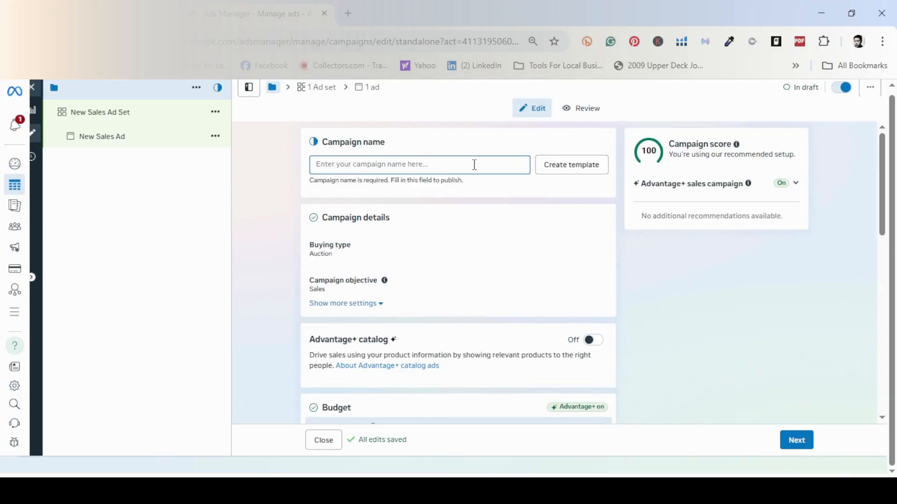
pyautogui.write('cAR')
pyautogui.press('BackSpace')
pyautogui.press('BackSpace')
pyautogui.press('BackSpace')
pyautogui.write('cAR')
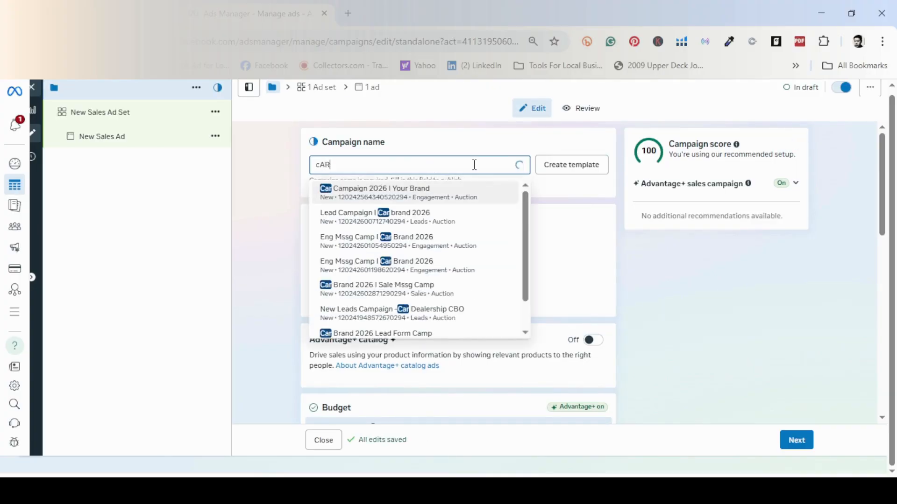
pyautogui.press('BackSpace')
pyautogui.press('BackSpace')
pyautogui.press('BackSpace')
pyautogui.write('Car ')
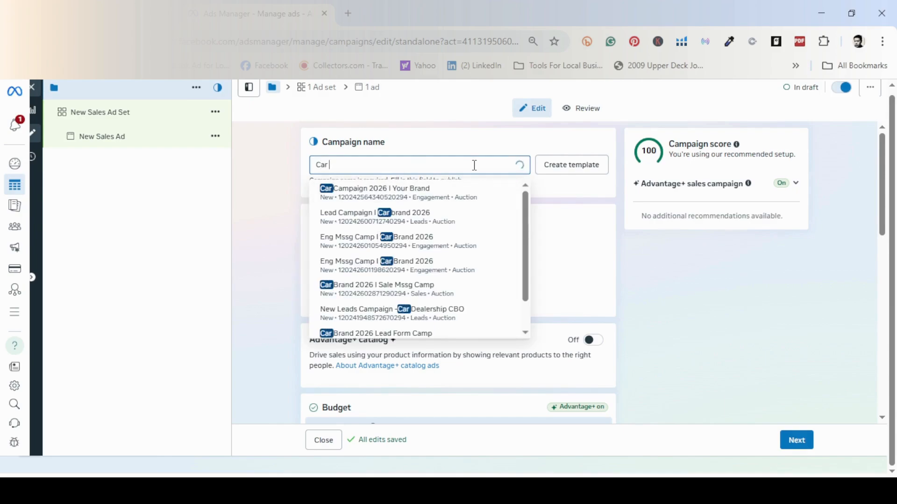
pyautogui.write('Brand 20')
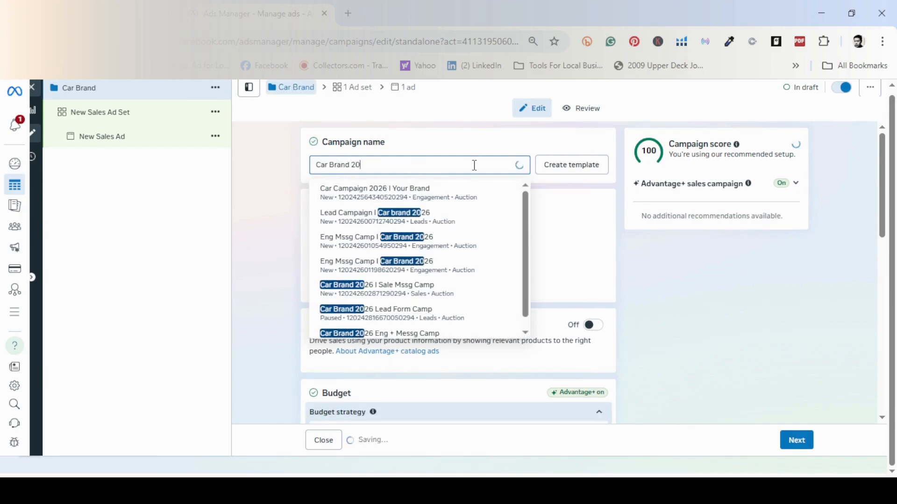
pyautogui.write('26 Sale ')
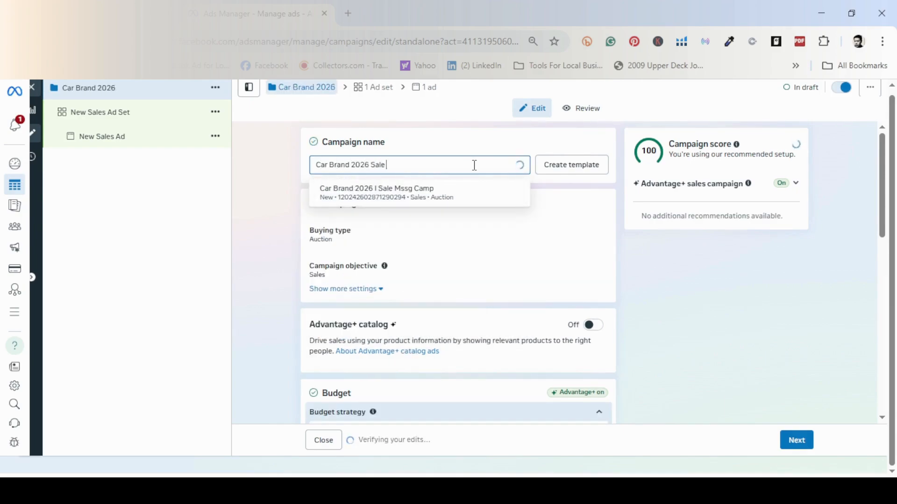
pyautogui.write('Camp')
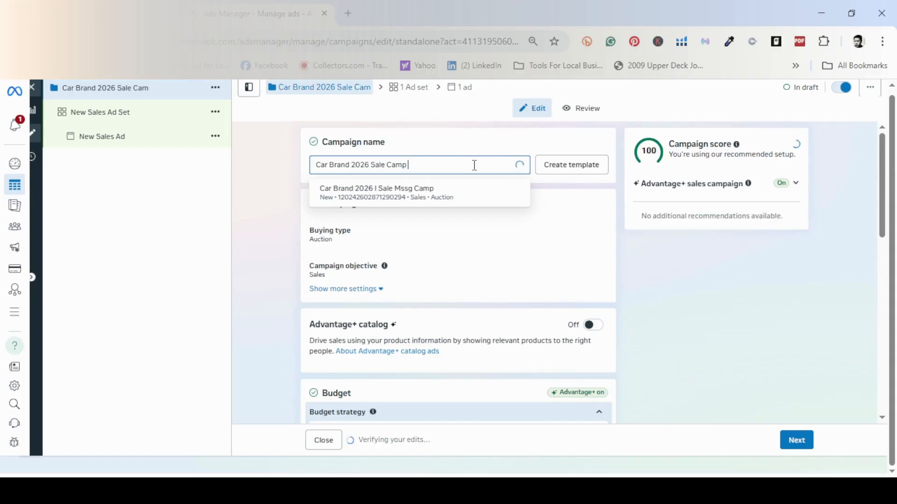
pyautogui.write(' +')
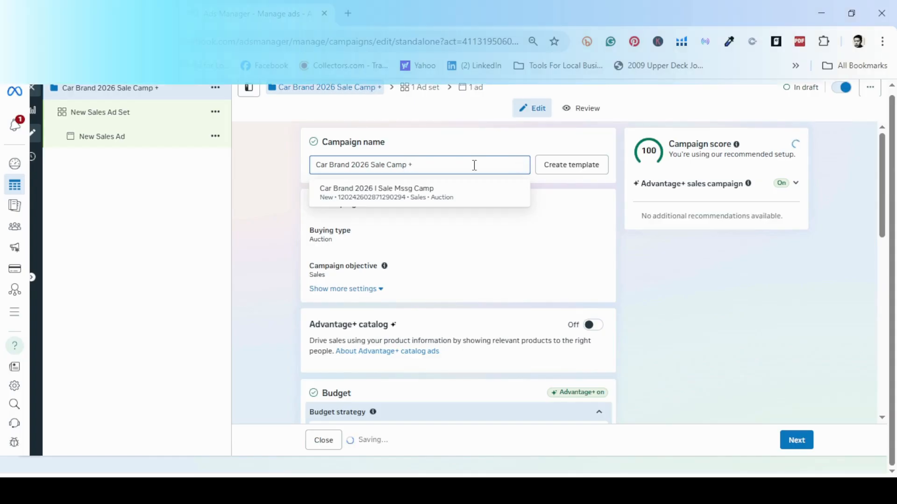
pyautogui.write(' Mssg')
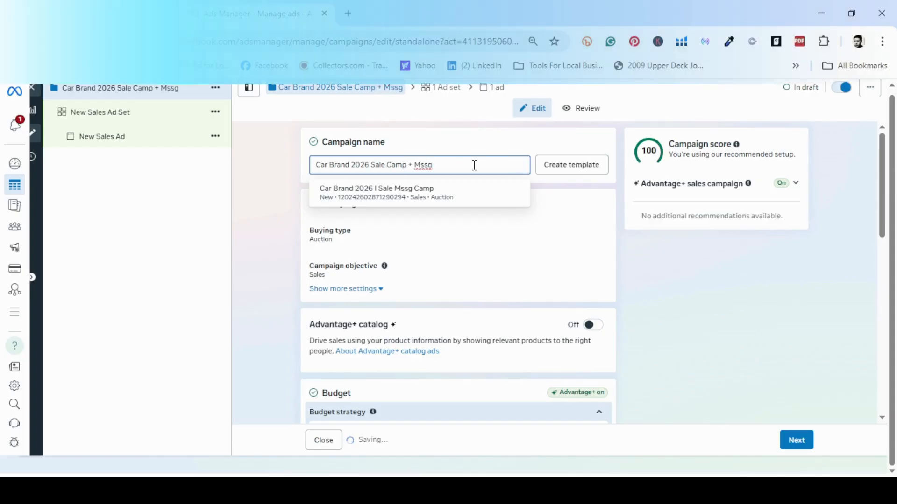
pyautogui.click(262, 216)
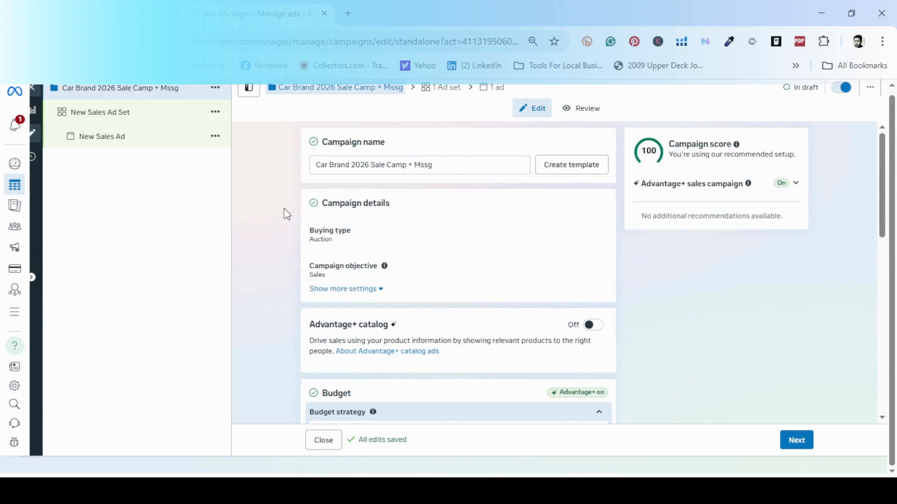
# Step: Set the campaign's daily budget to ₱500 and continue to the ad set settings
pyautogui.scroll(-4, 287, 215)
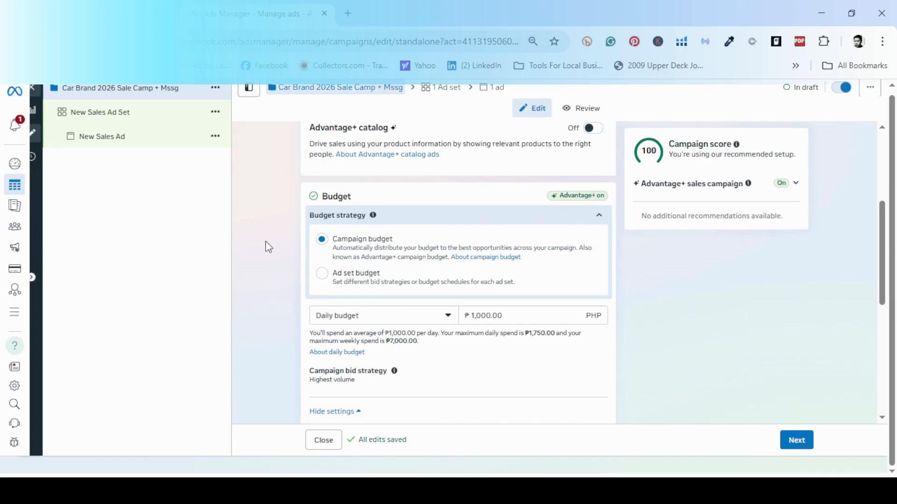
pyautogui.scroll(-1, 266, 243)
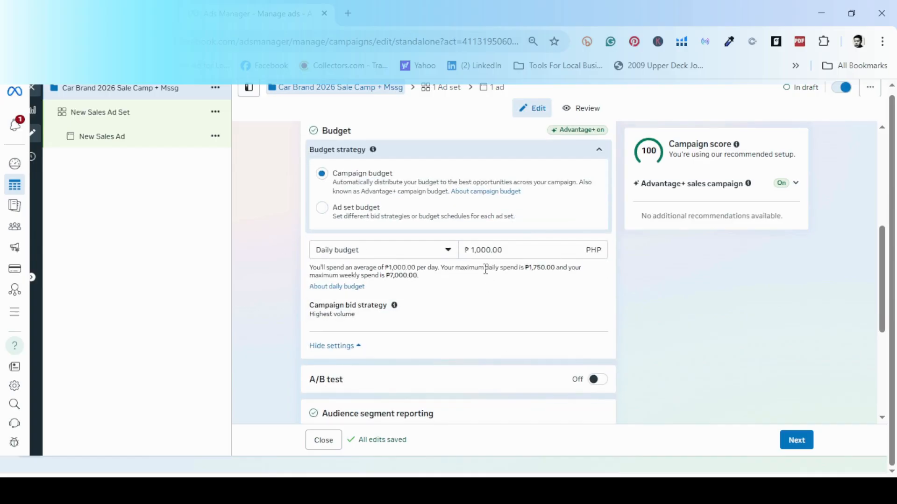
pyautogui.click(479, 252)
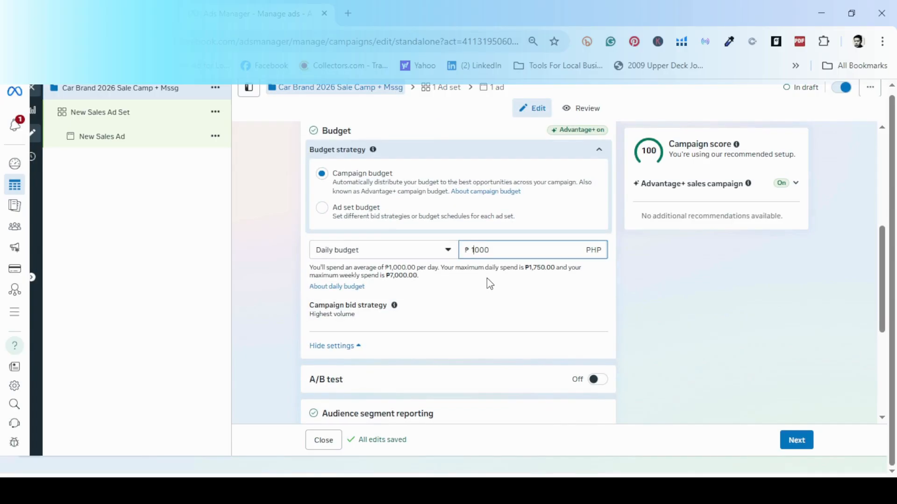
pyautogui.press('BackSpace')
pyautogui.press('BackSpace')
pyautogui.write('500')
pyautogui.scroll(-2, 267, 318)
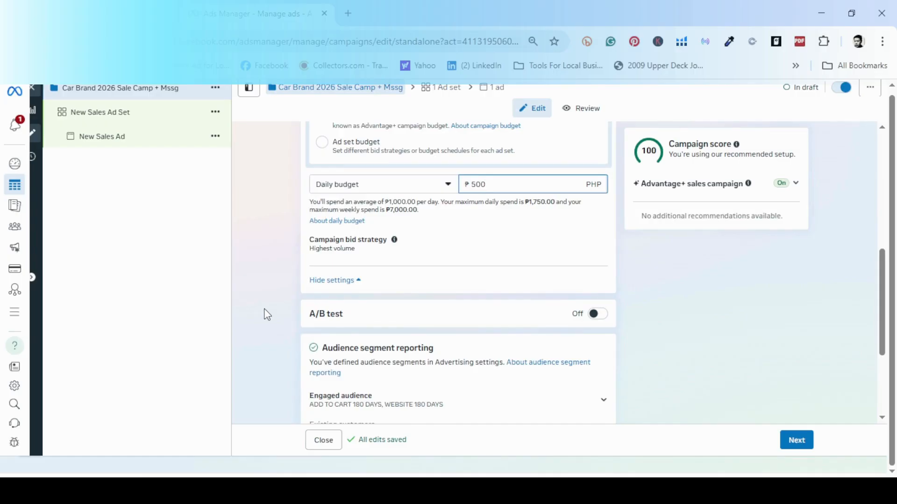
pyautogui.scroll(-4, 267, 314)
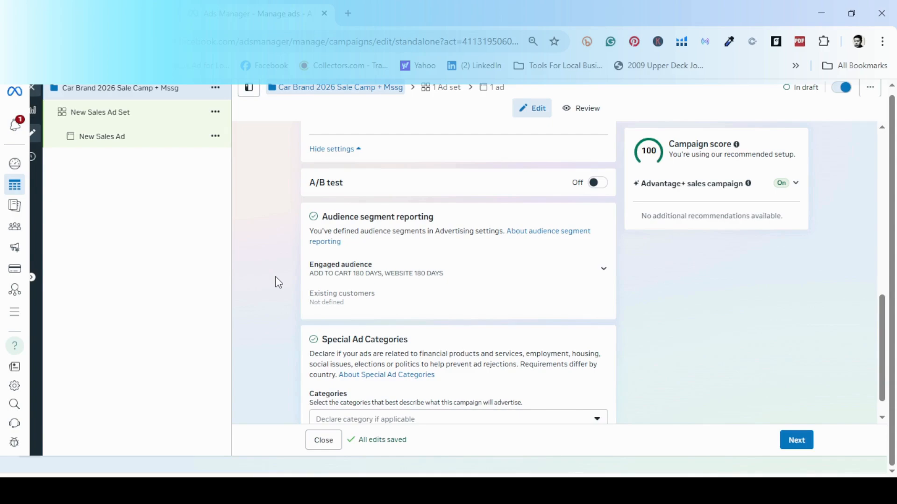
pyautogui.scroll(-1, 279, 283)
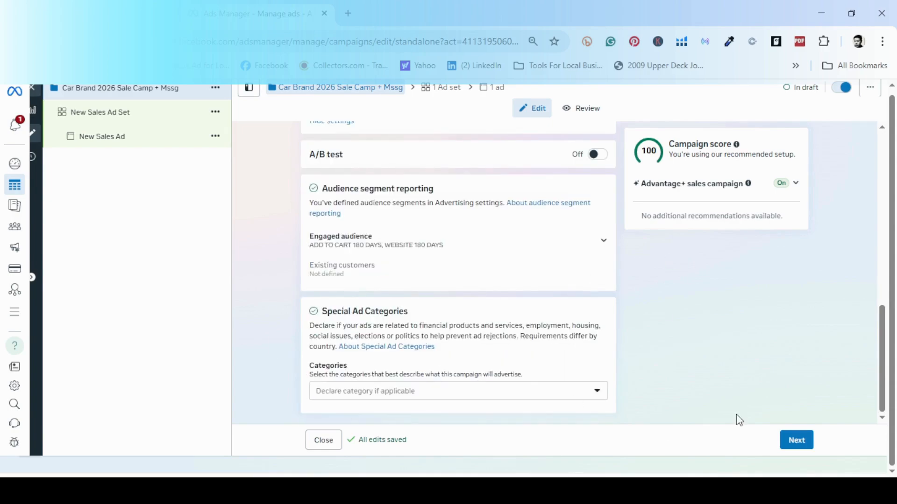
pyautogui.click(788, 440)
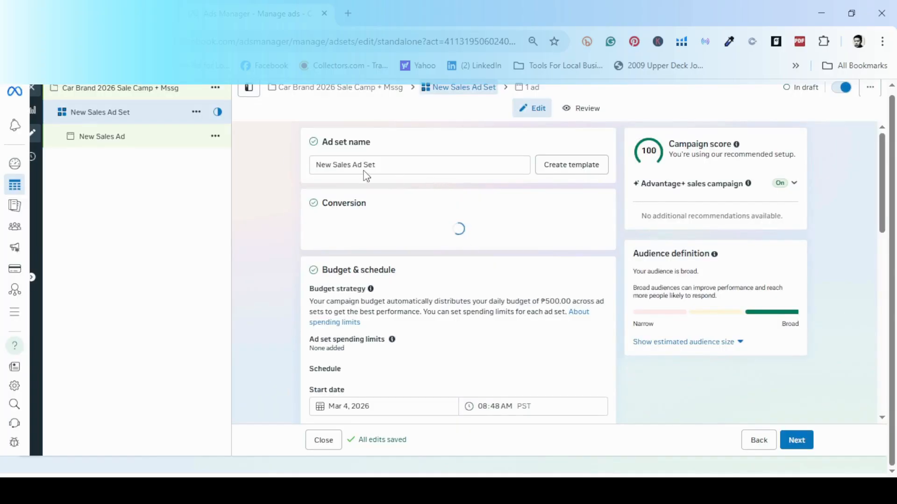
# Step: Rename the ad set as "Car Brand 2026 Sales Camp + Mssg"
pyautogui.click(396, 167)
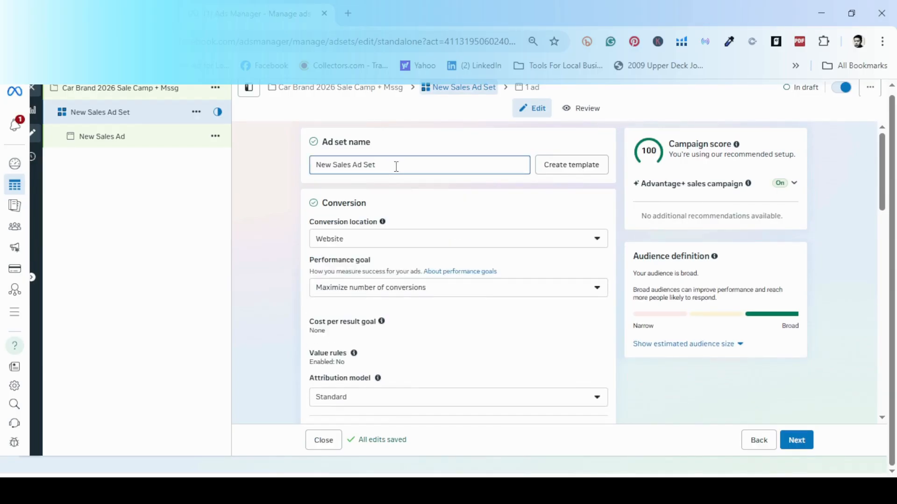
pyautogui.press('BackSpace')
pyautogui.press('BackSpace')
pyautogui.press('BackSpace')
pyautogui.press('BackSpace')
pyautogui.press('BackSpace')
pyautogui.press('BackSpace')
pyautogui.press('BackSpace')
pyautogui.press('BackSpace')
pyautogui.press('BackSpace')
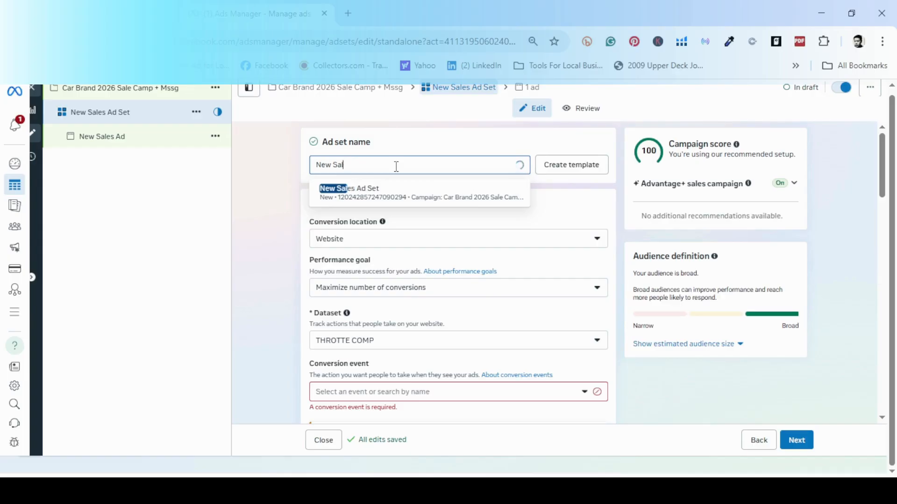
pyautogui.press('BackSpace')
pyautogui.press('BackSpace')
pyautogui.press('BackSpace')
pyautogui.press('BackSpace')
pyautogui.press('BackSpace')
pyautogui.press('BackSpace')
pyautogui.press('BackSpace')
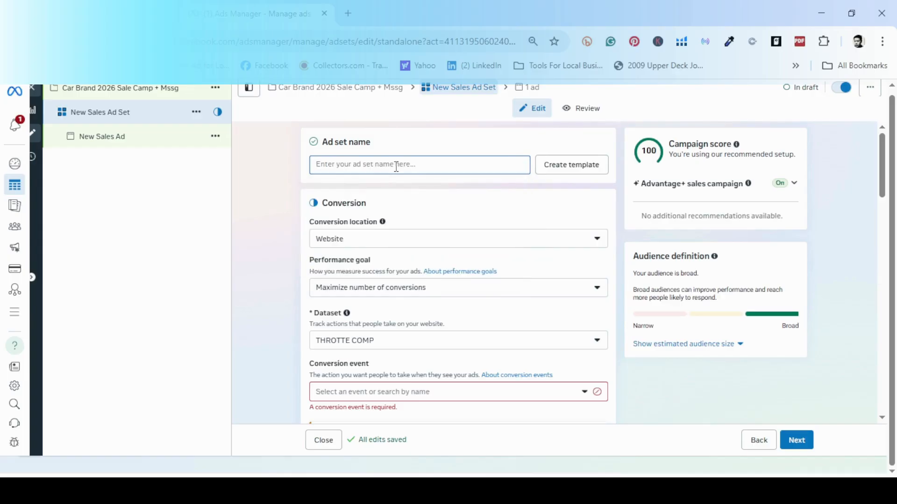
pyautogui.write('Car B')
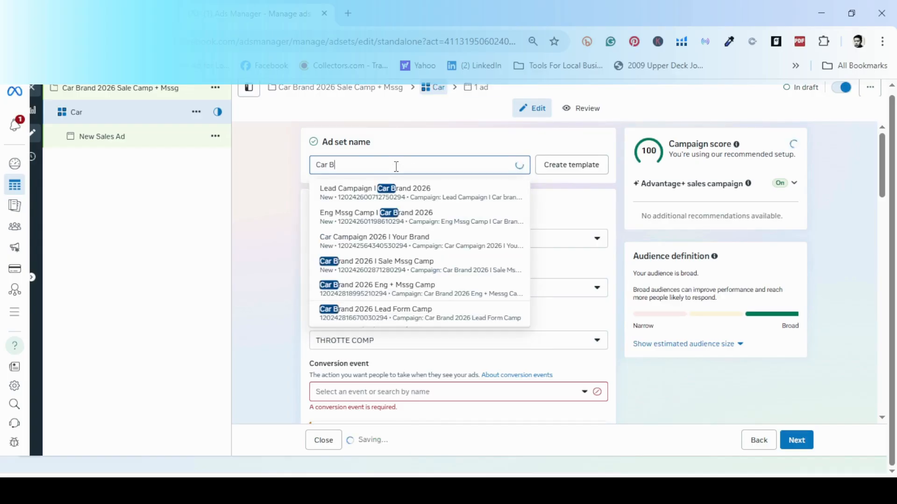
pyautogui.write('rand 2026')
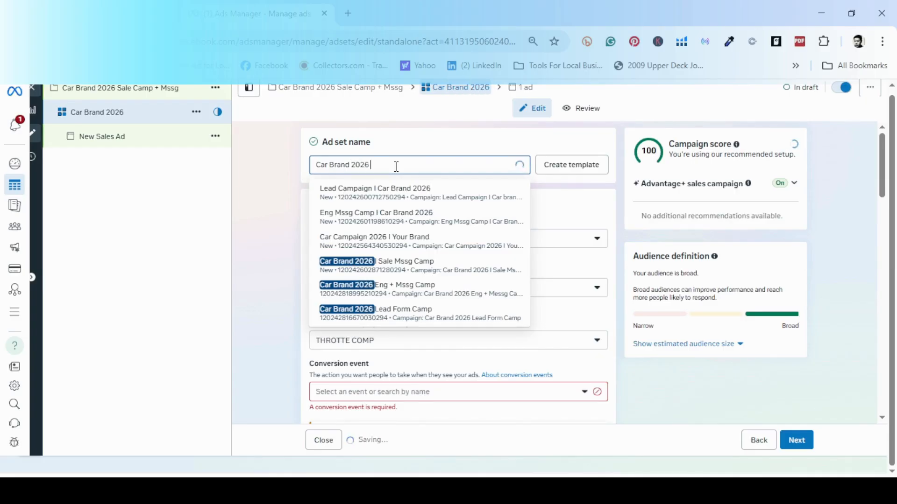
pyautogui.write(' Sales ')
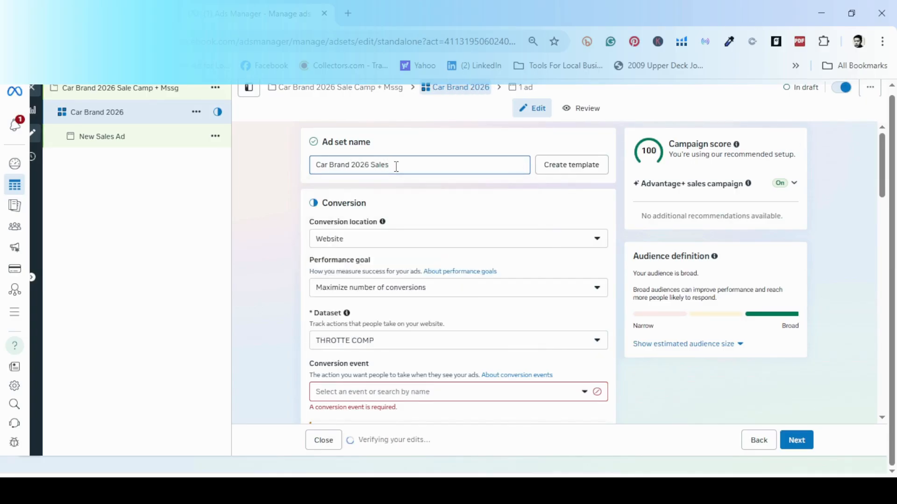
pyautogui.write('Camp + ')
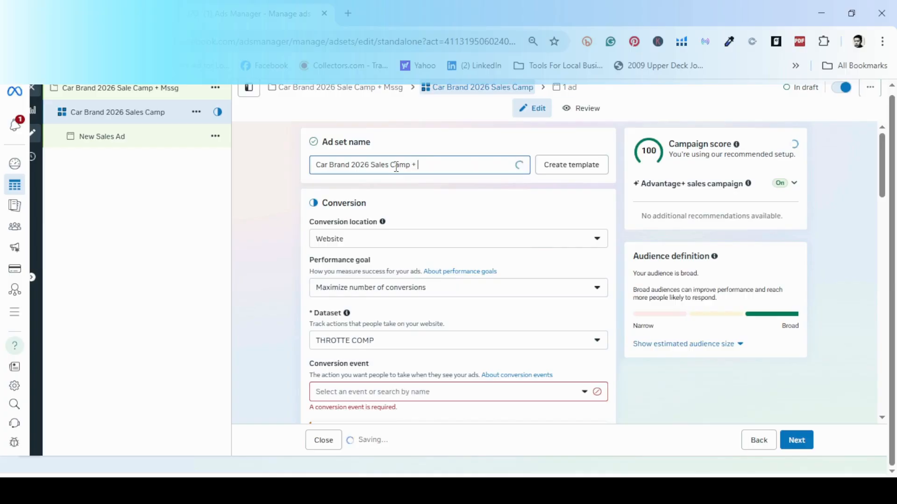
pyautogui.write('Mssg')
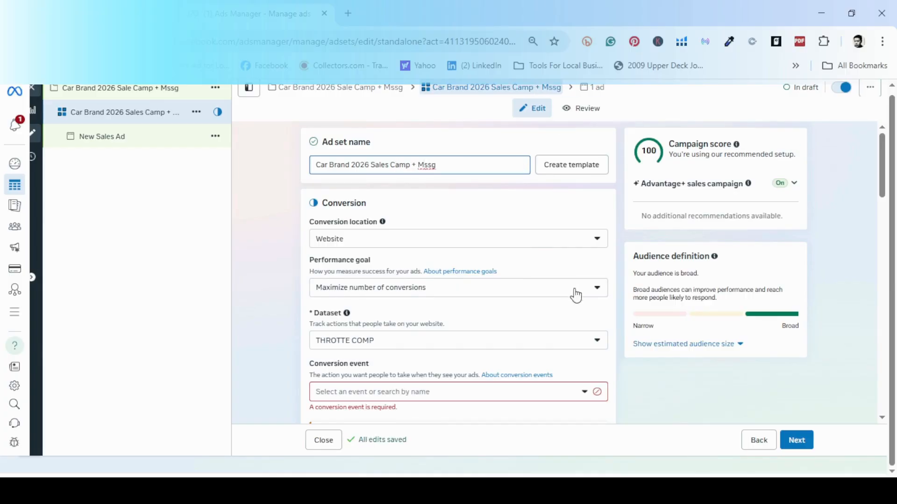
# Step: Set the ad set's conversion location to Message destinations
pyautogui.click(522, 237)
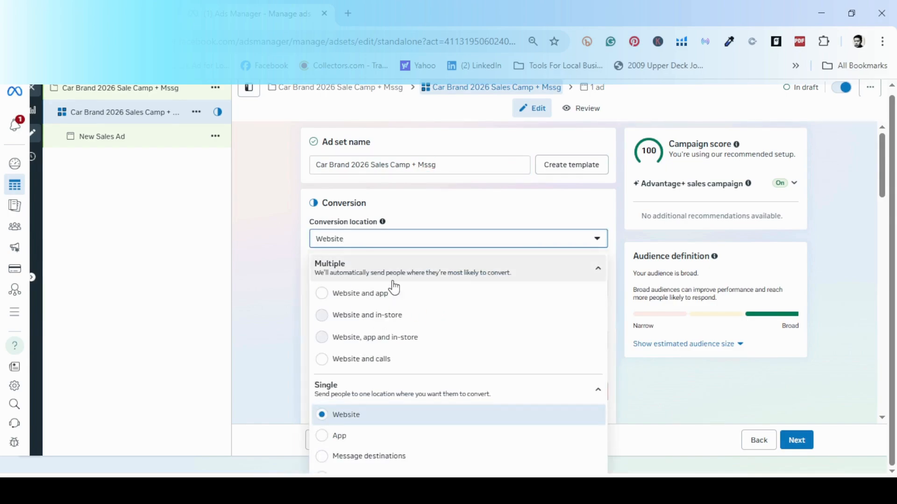
pyautogui.scroll(-5, 395, 288)
pyautogui.scroll(4, 433, 192)
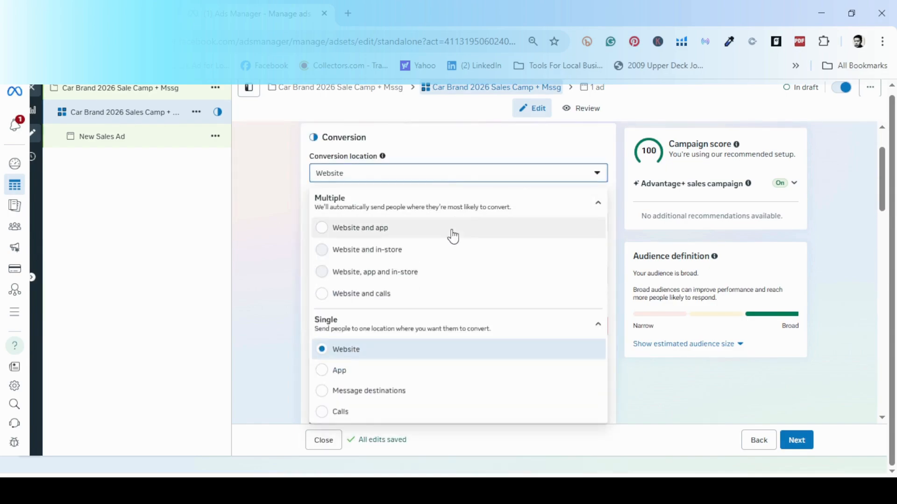
pyautogui.click(440, 402)
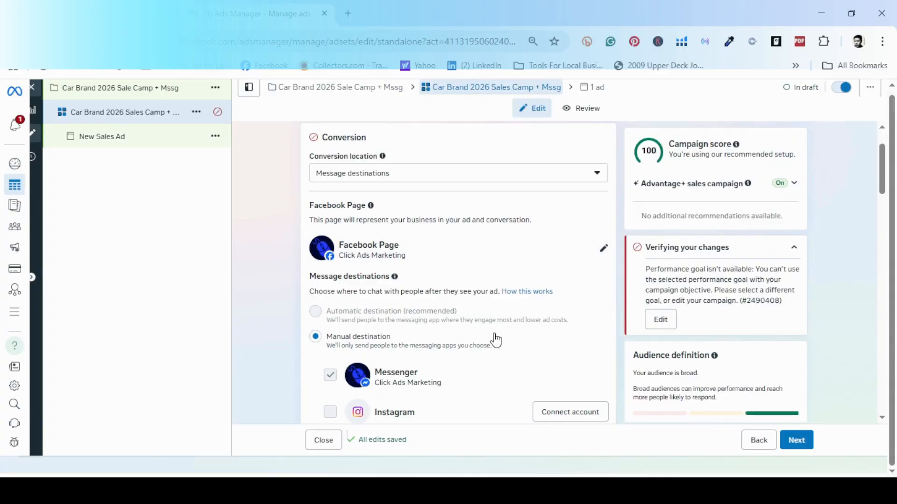
pyautogui.scroll(-8, 496, 340)
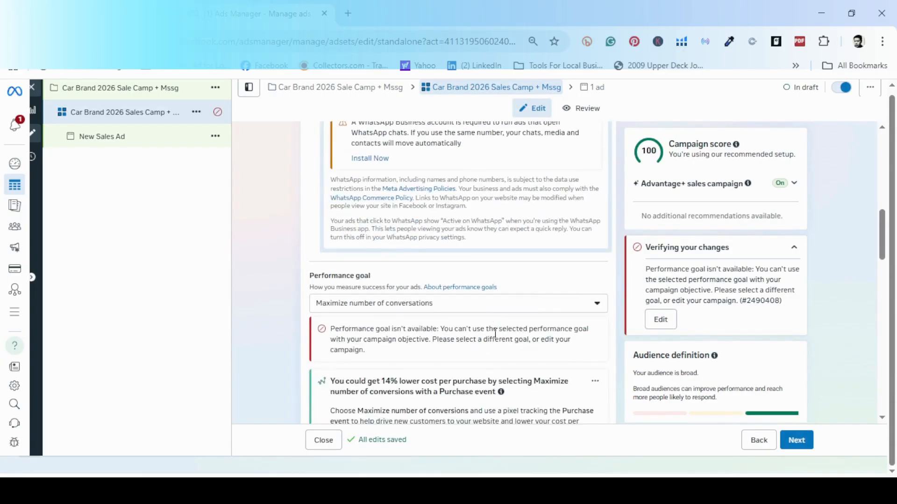
# Step: Schedule the ad set to start on March 5, 2026 at 12:00 AM
pyautogui.scroll(-2, 495, 334)
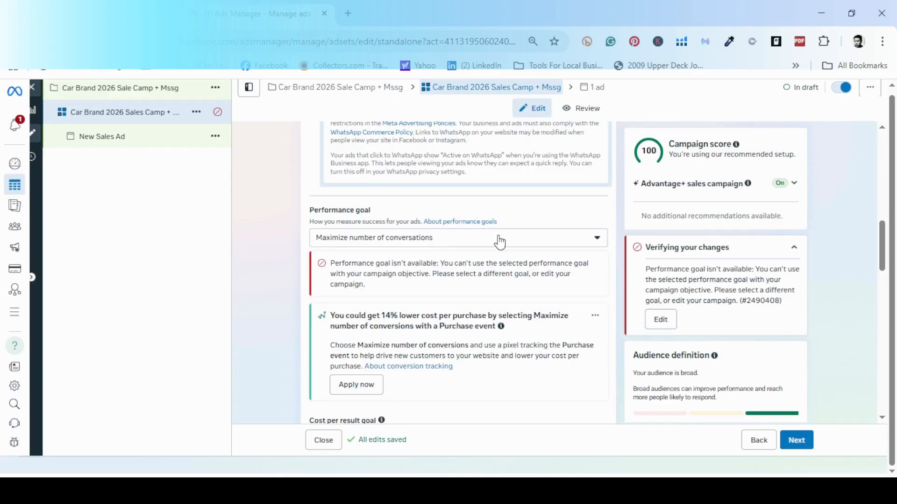
pyautogui.scroll(-1, 494, 346)
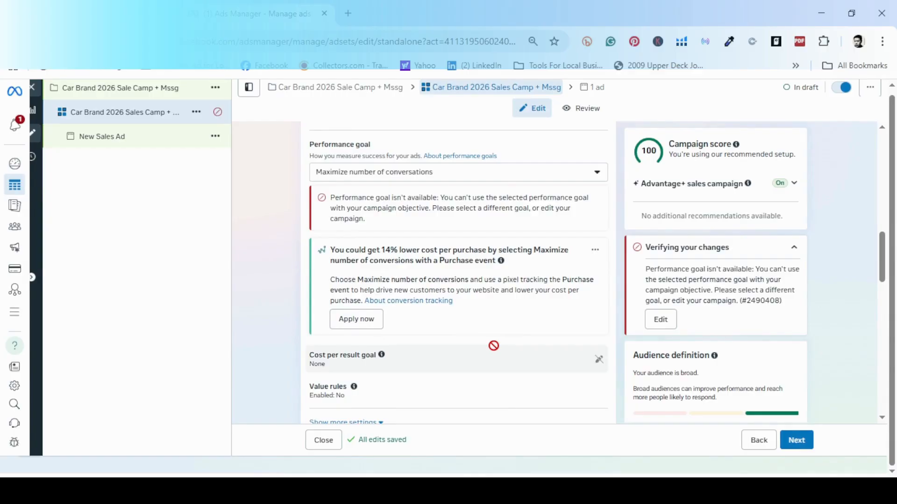
pyautogui.scroll(-3, 494, 346)
pyautogui.scroll(1, 496, 354)
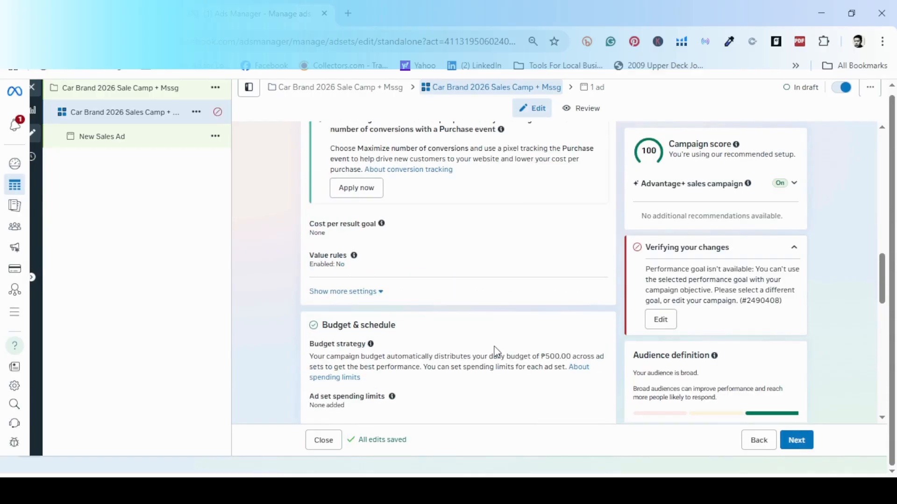
pyautogui.scroll(-3, 495, 352)
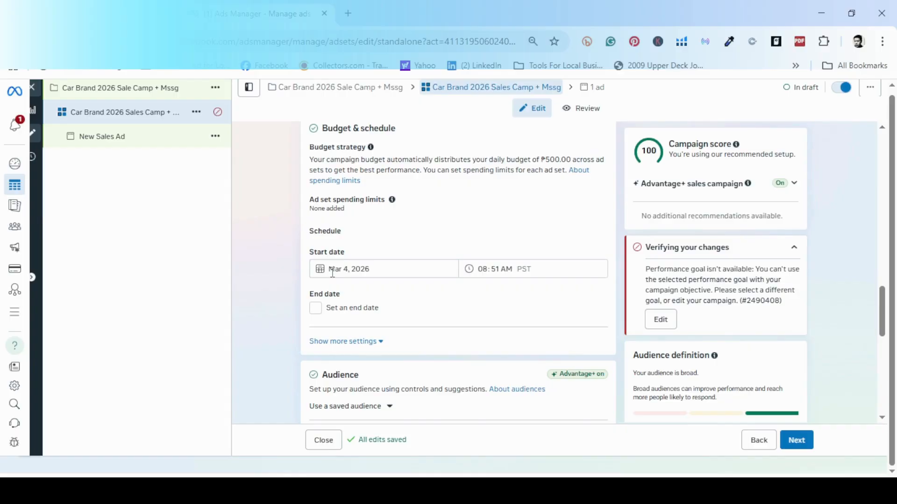
pyautogui.click(332, 271)
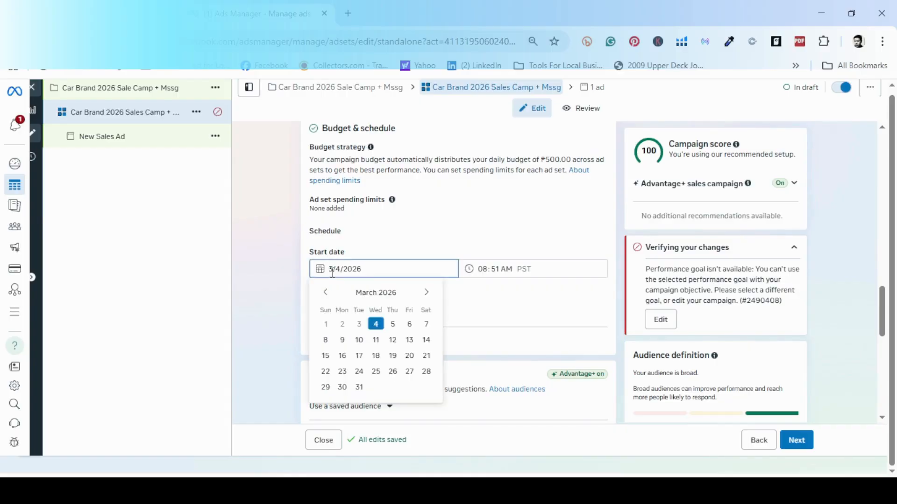
pyautogui.click(396, 330)
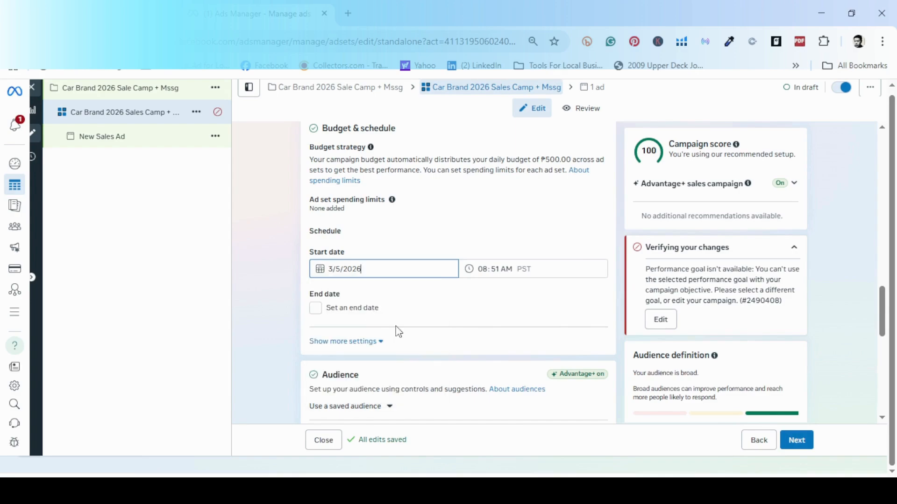
pyautogui.click(486, 268)
pyautogui.write('12')
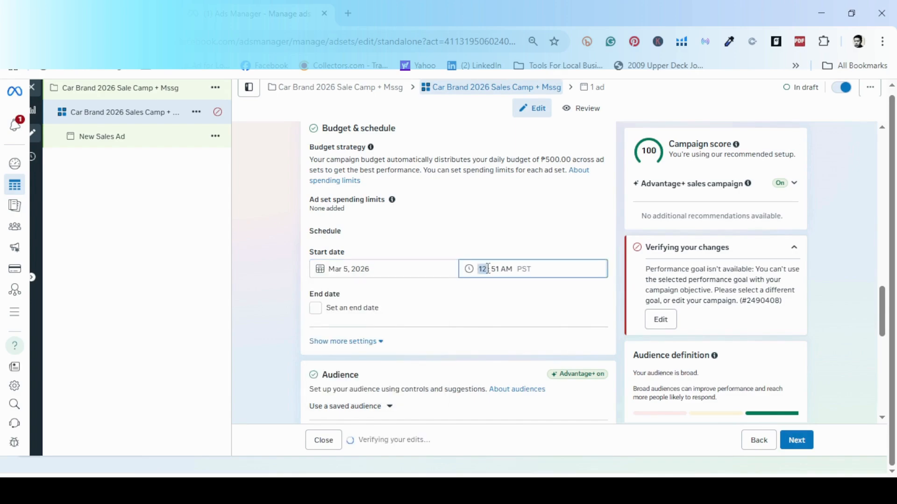
pyautogui.click(495, 269)
pyautogui.write('00')
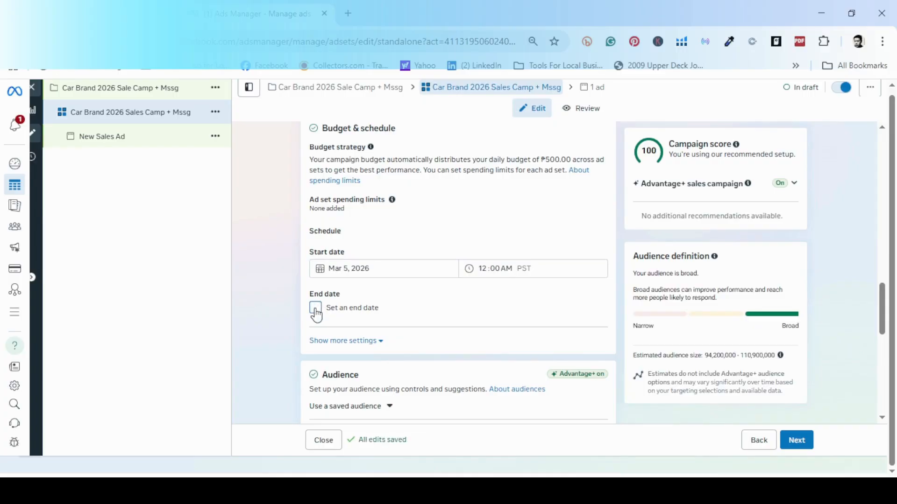
# Step: Give the ad set an end date of March 12, 2026 at 11:00 PM
pyautogui.click(315, 312)
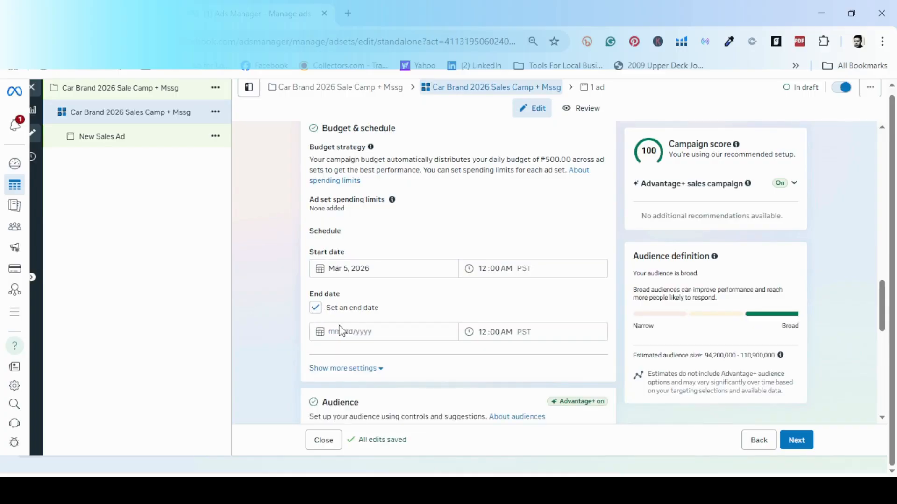
pyautogui.click(343, 334)
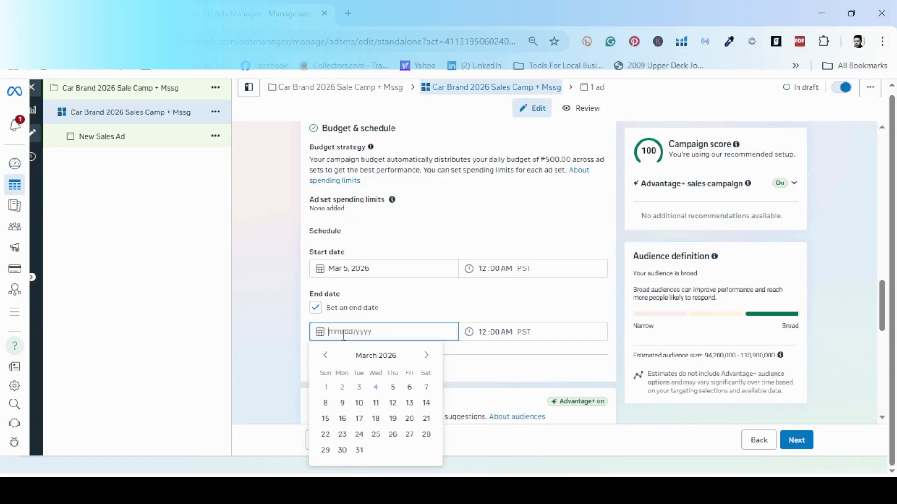
pyautogui.click(393, 403)
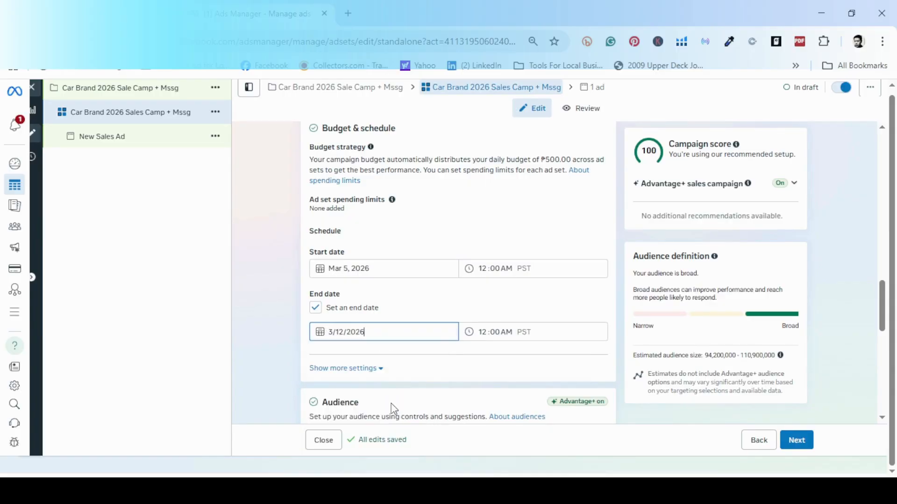
pyautogui.click(483, 333)
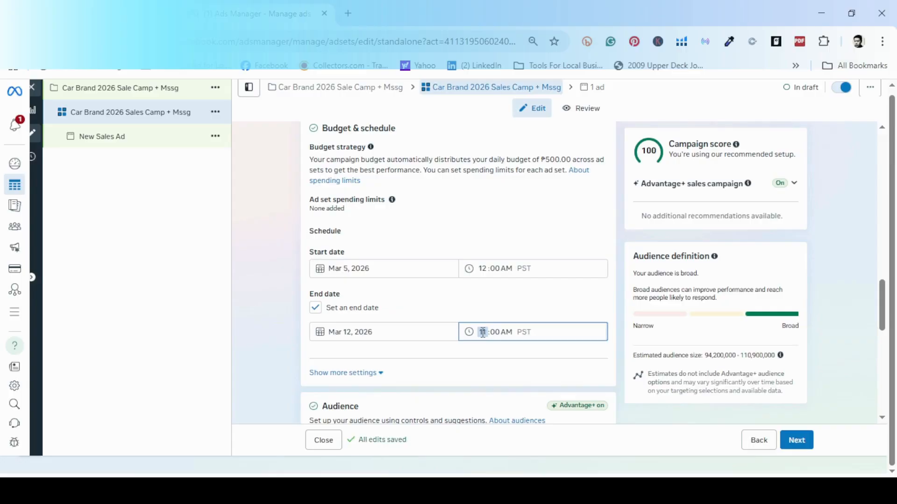
pyautogui.click(506, 332)
pyautogui.press('p')
pyautogui.click(282, 364)
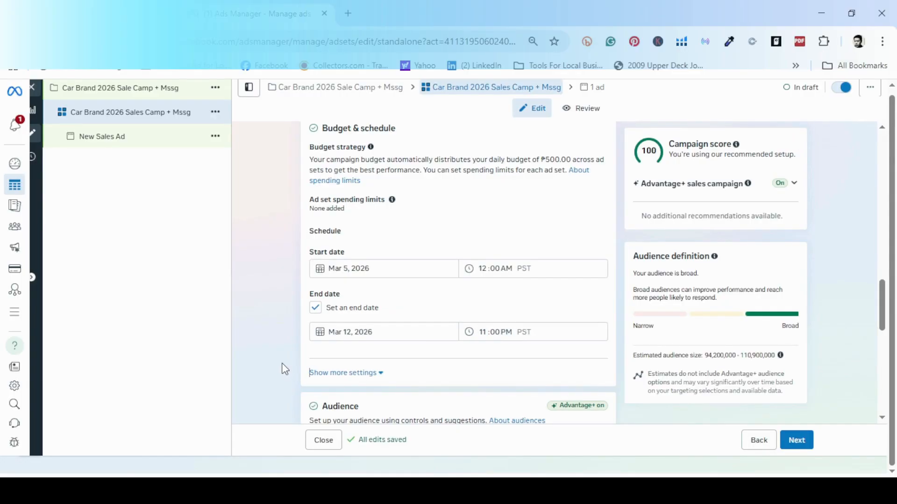
# Step: Set the audience location to Quezon City, Metro Manila, Philippines
pyautogui.scroll(-3, 285, 367)
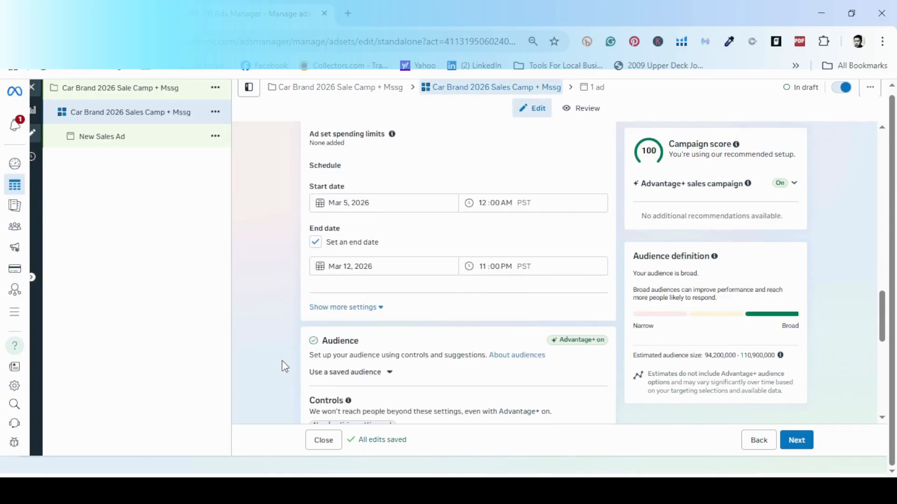
pyautogui.scroll(-2, 285, 367)
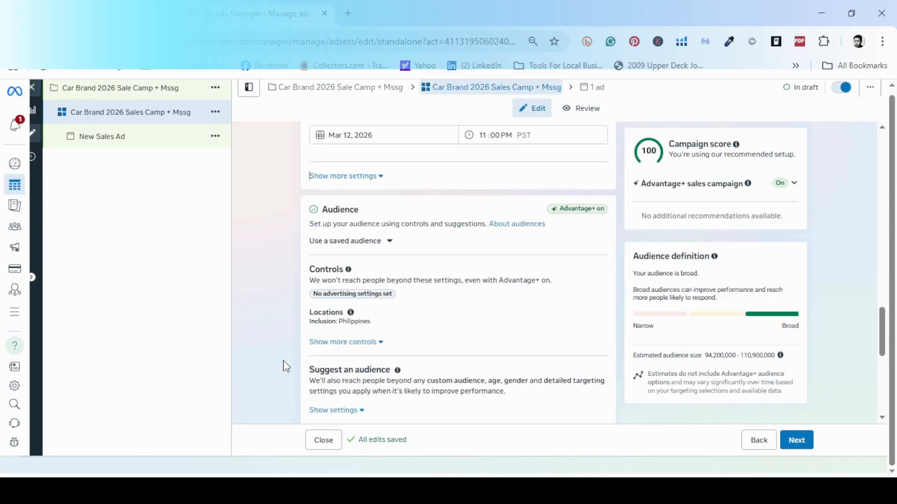
pyautogui.click(599, 319)
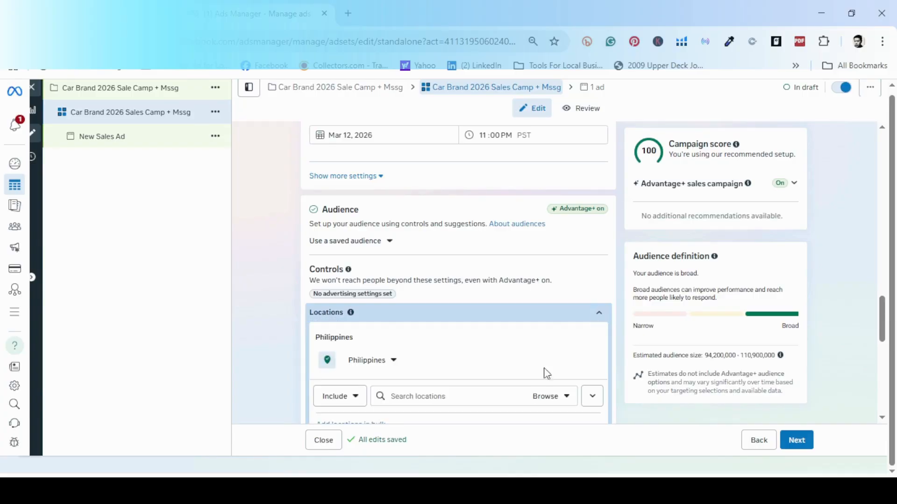
pyautogui.click(517, 396)
pyautogui.scroll(-1, 595, 348)
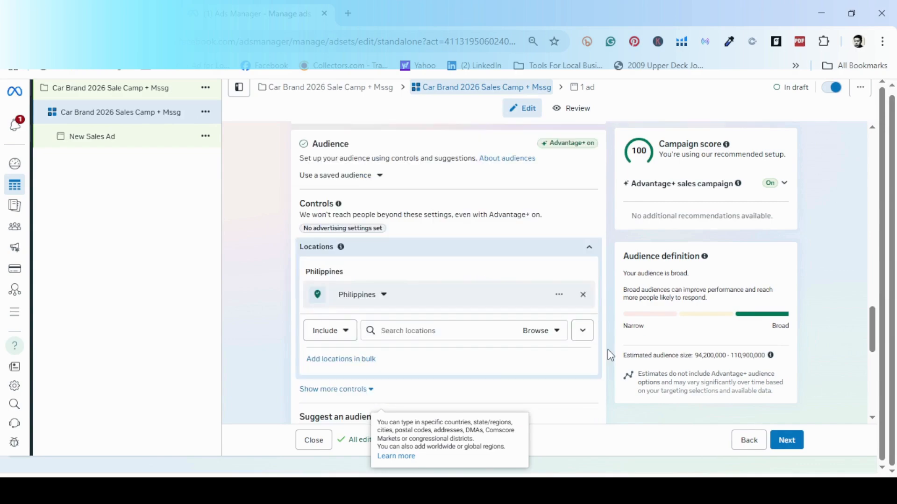
pyautogui.click(481, 328)
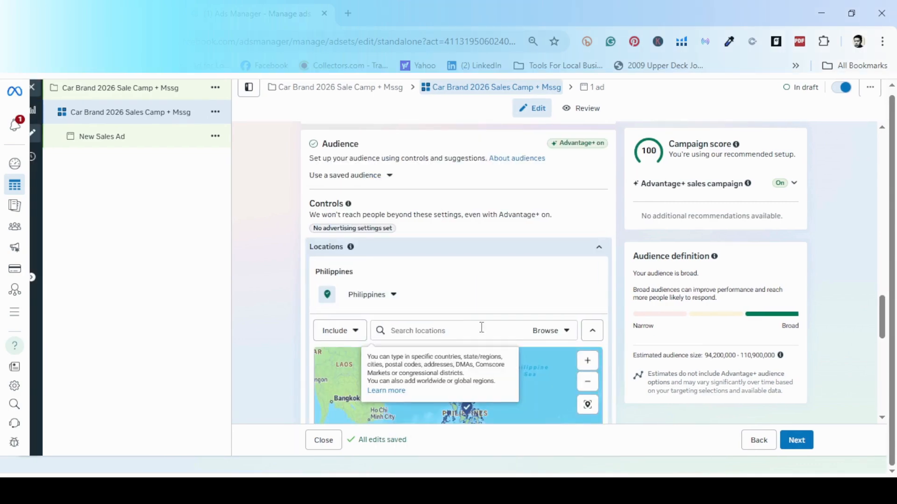
pyautogui.write('quezon ci')
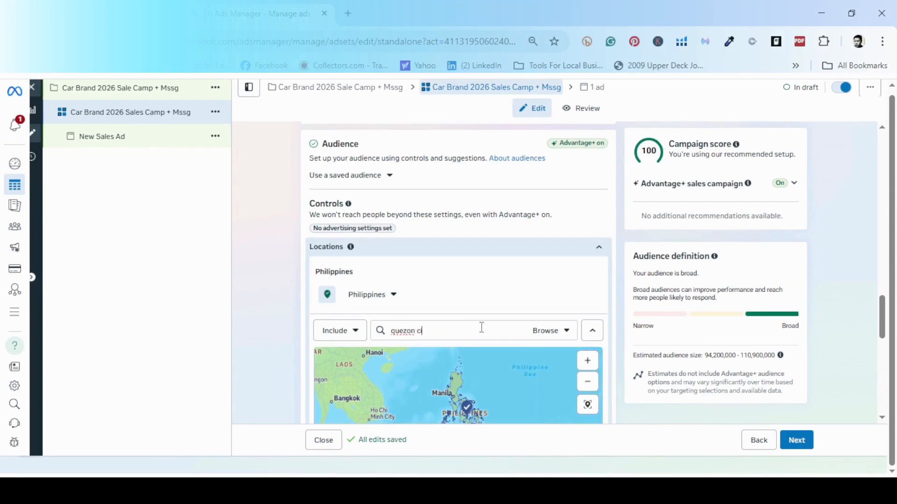
pyautogui.write('ty')
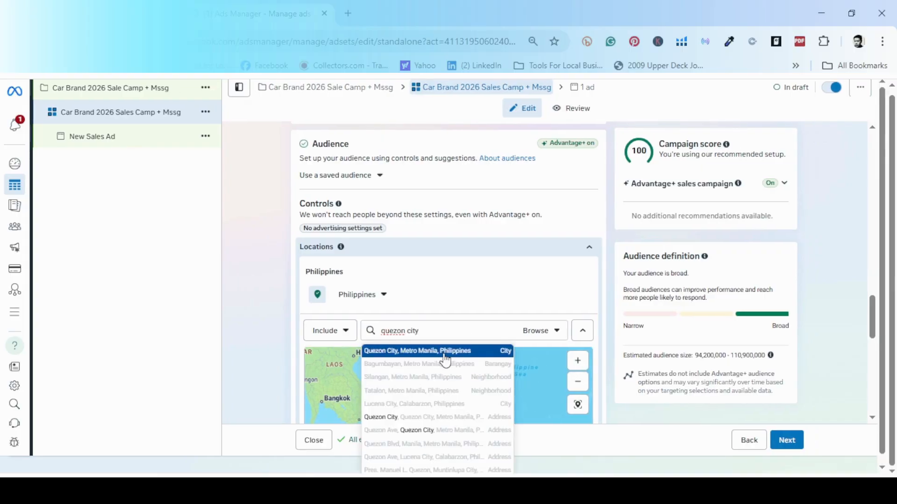
pyautogui.click(445, 360)
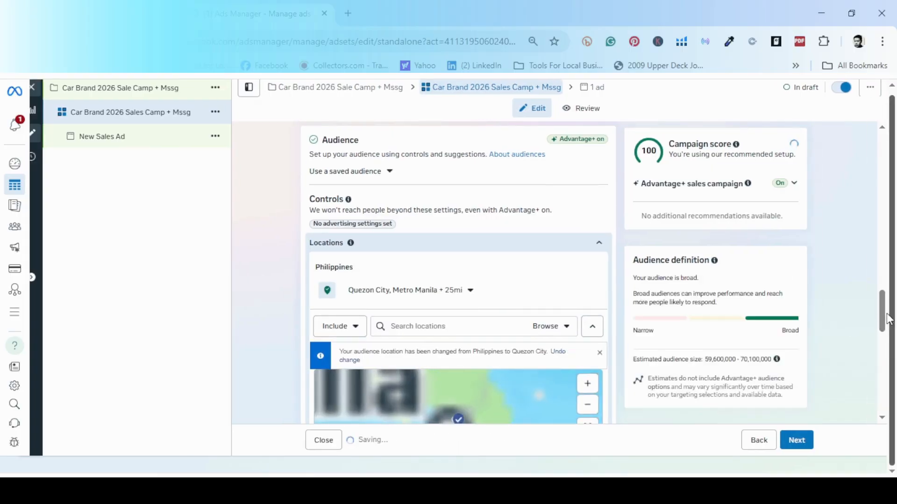
# Step: Set the minimum age in the audience controls to 25
pyautogui.moveTo(886, 319); pyautogui.dragTo(886, 351)
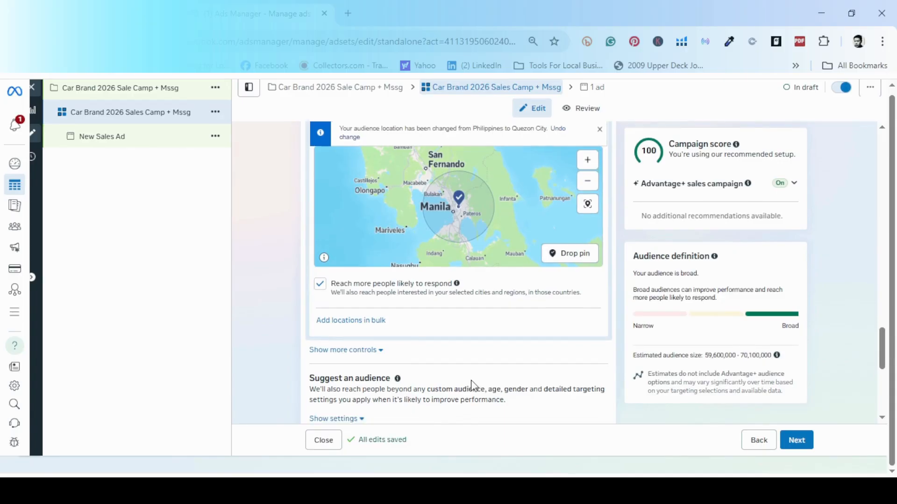
pyautogui.scroll(-2, 472, 386)
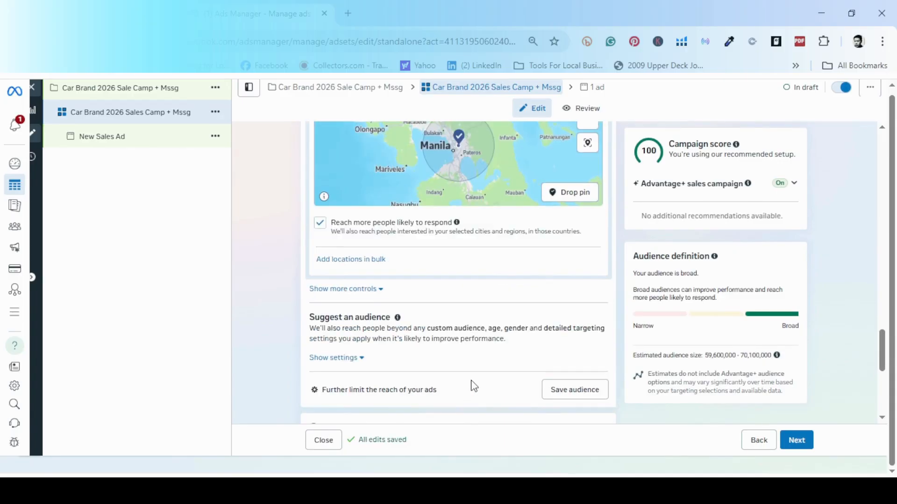
pyautogui.click(361, 290)
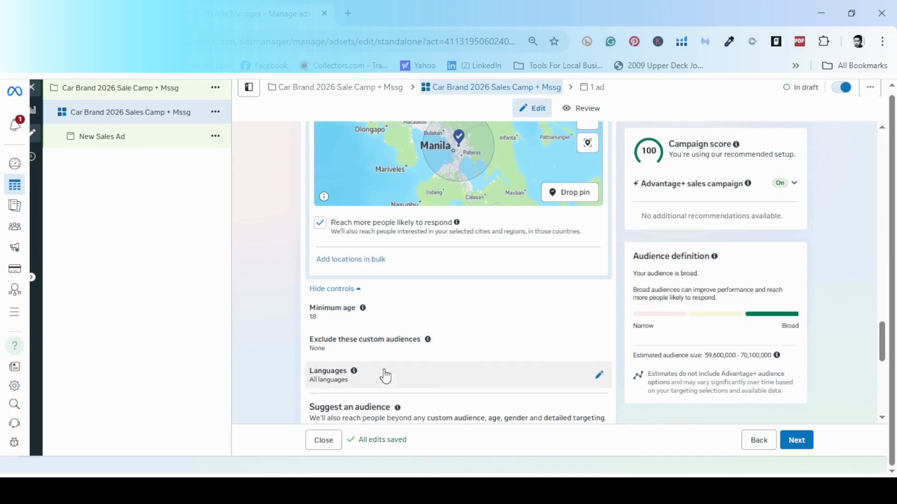
pyautogui.scroll(-5, 606, 316)
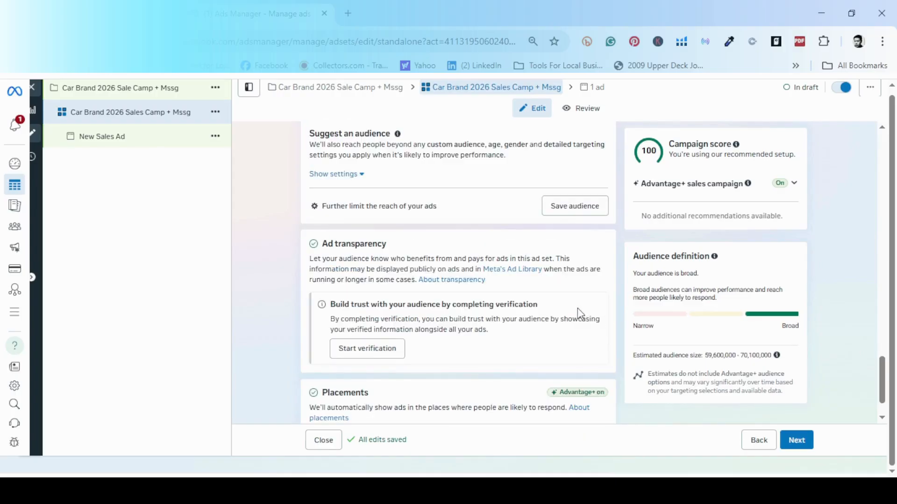
pyautogui.scroll(-1, 572, 362)
pyautogui.scroll(4, 573, 363)
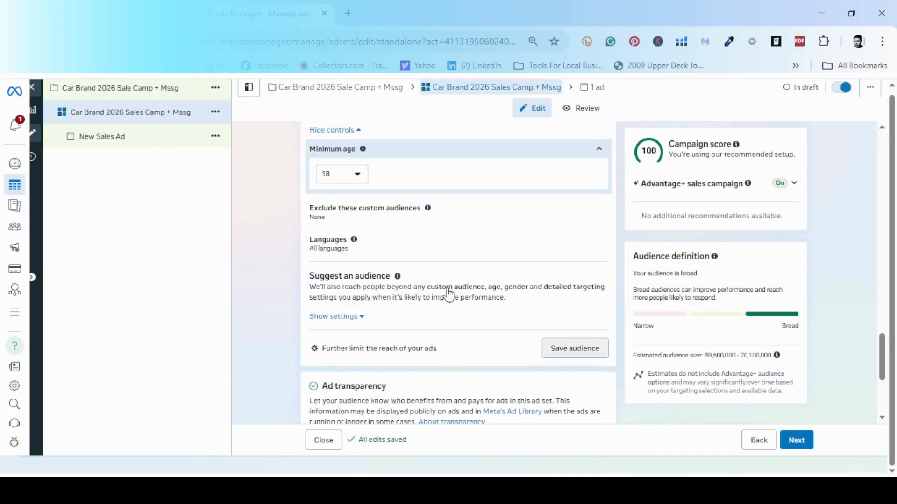
pyautogui.click(358, 174)
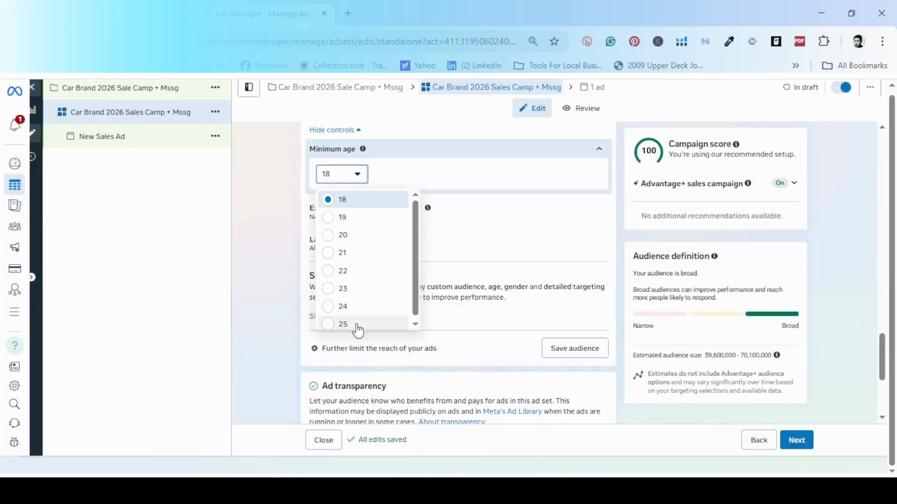
pyautogui.click(343, 325)
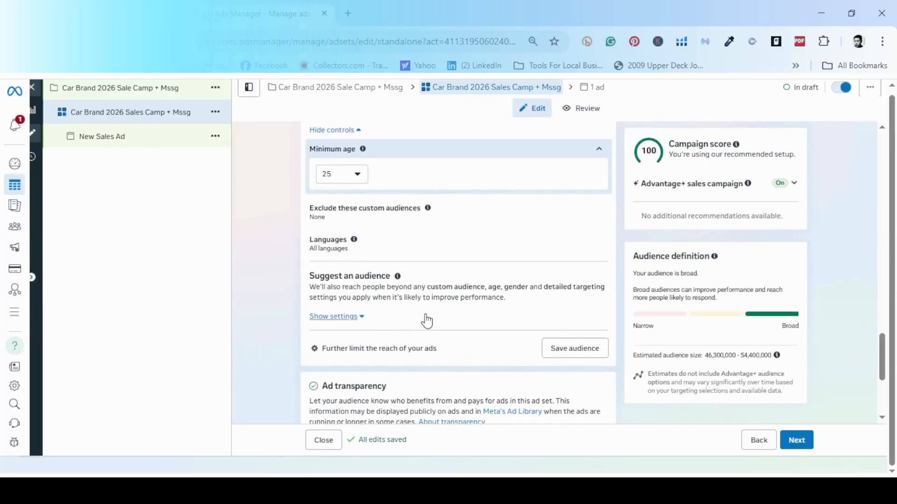
# Step: Set the suggested audience's age range to 28–45
pyautogui.click(361, 318)
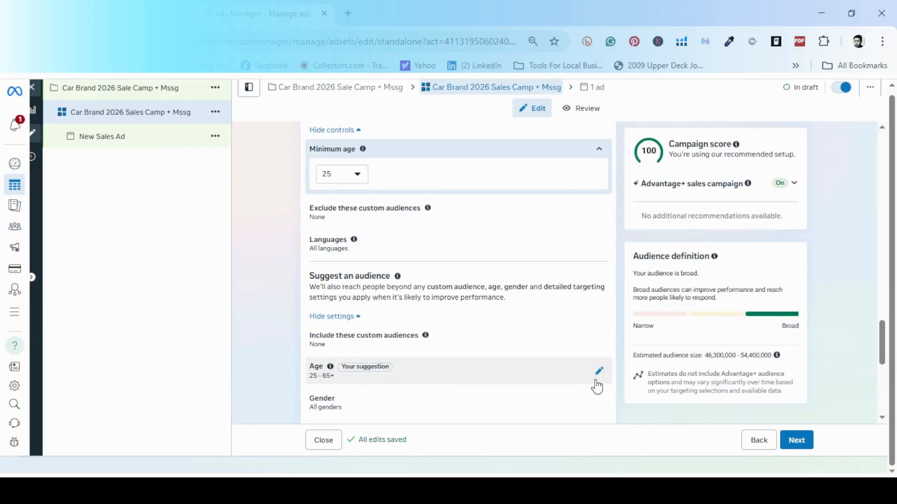
pyautogui.click(596, 378)
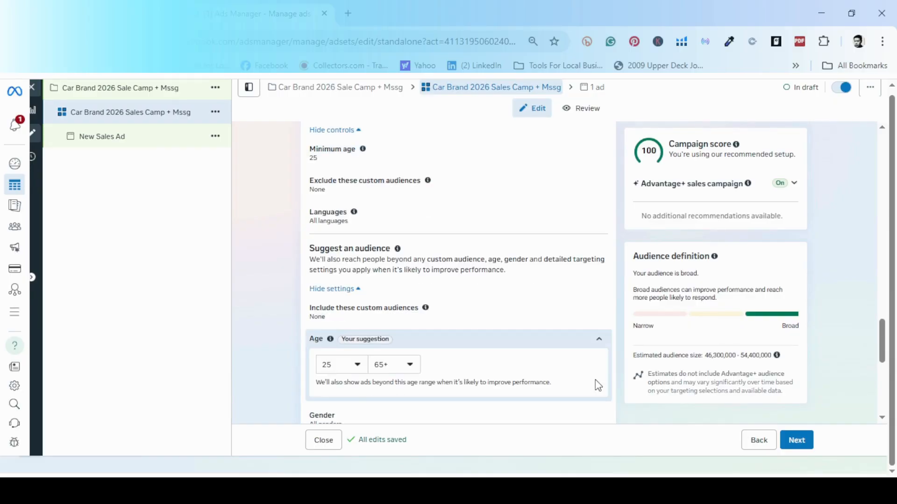
pyautogui.click(355, 370)
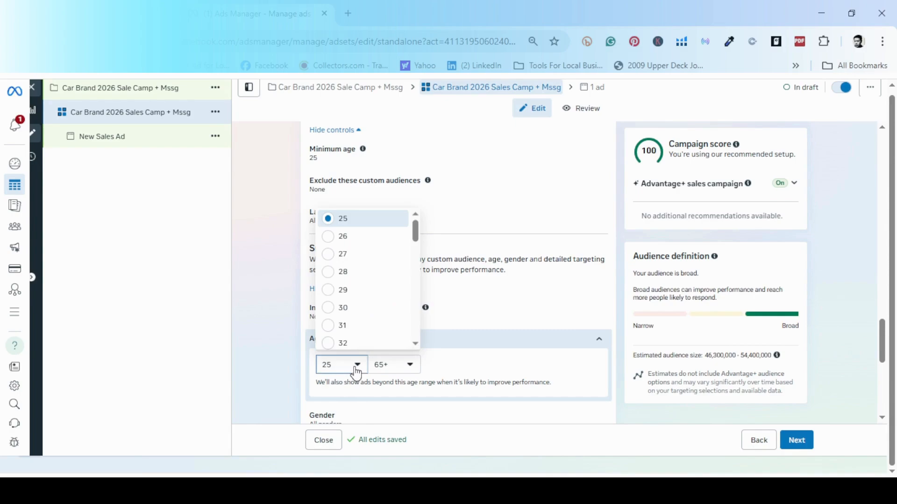
pyautogui.click(333, 274)
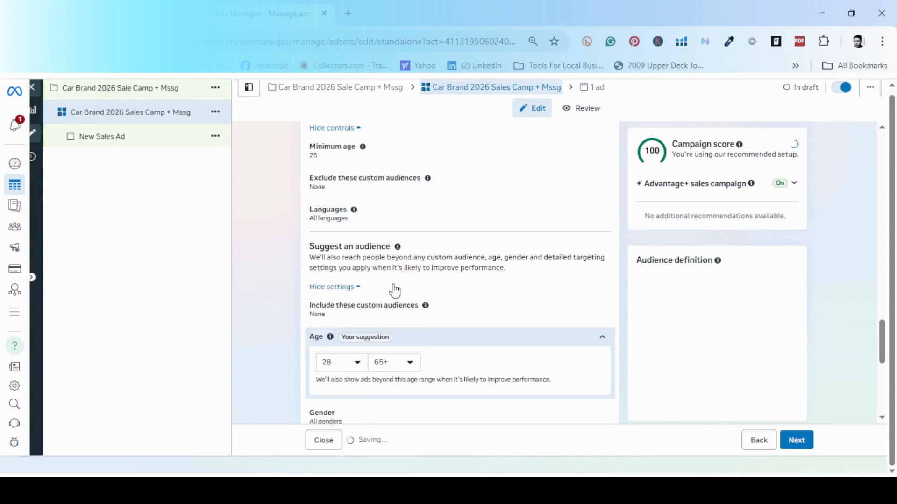
pyautogui.click(410, 369)
pyautogui.scroll(3, 411, 278)
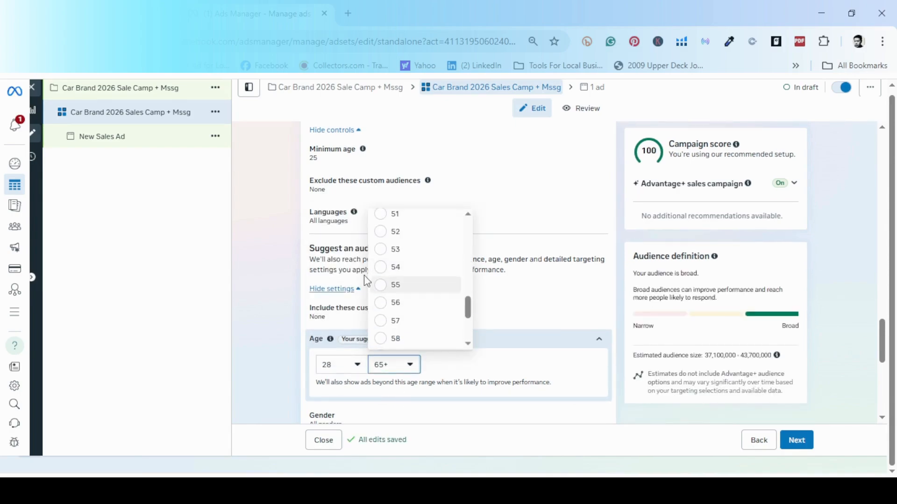
pyautogui.scroll(3, 383, 287)
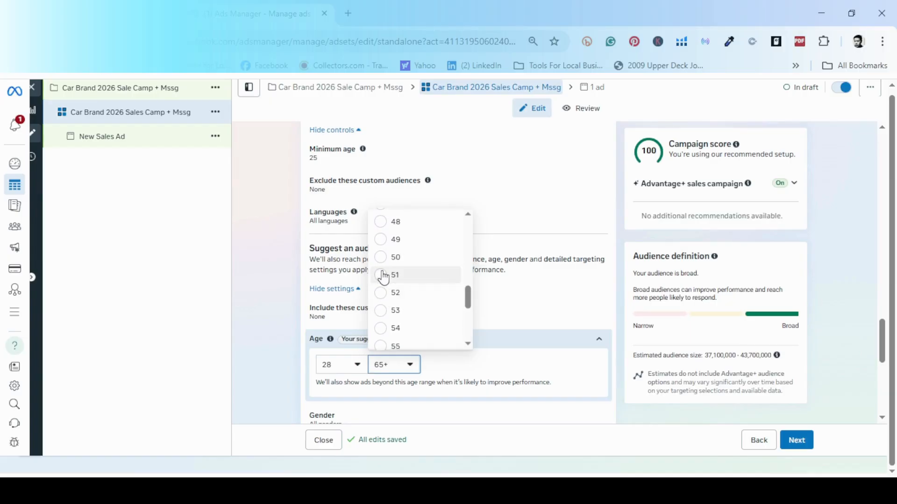
pyautogui.click(381, 231)
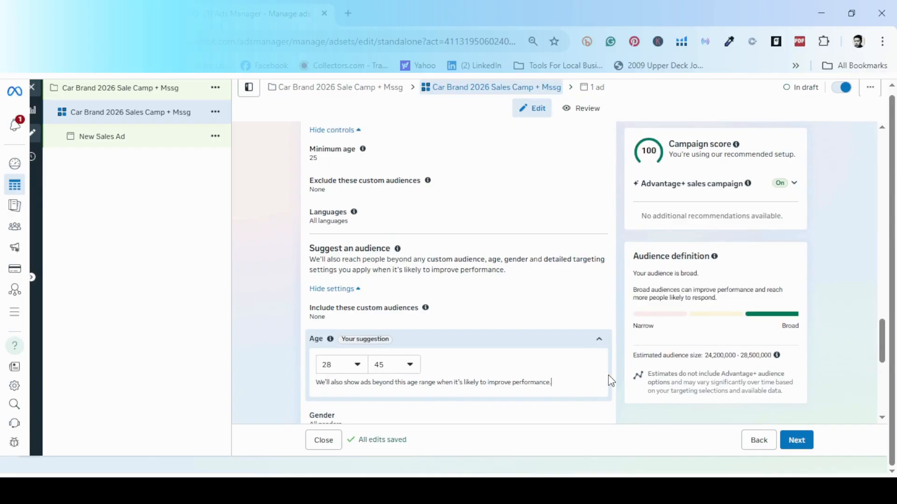
# Step: Look over the gender, detailed targeting, ad transparency and placements settings at the end of the ad set
pyautogui.scroll(-1, 608, 374)
pyautogui.scroll(-1, 608, 377)
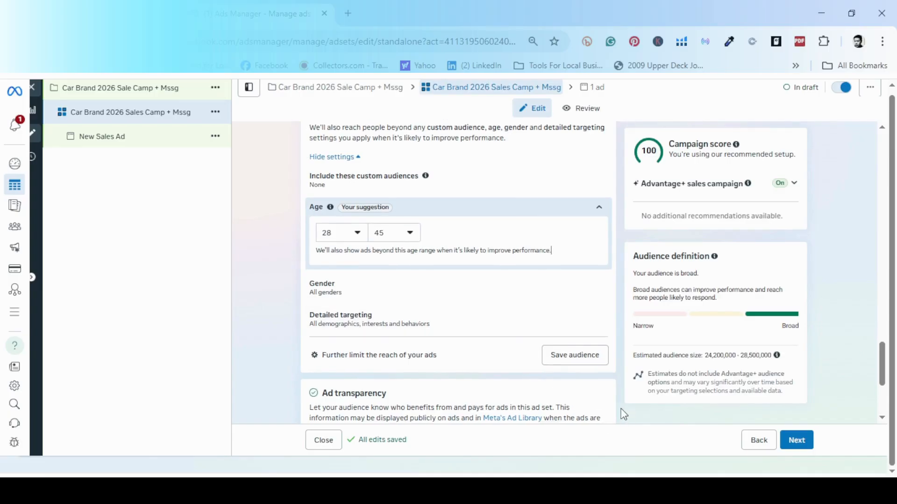
pyautogui.scroll(-3, 622, 411)
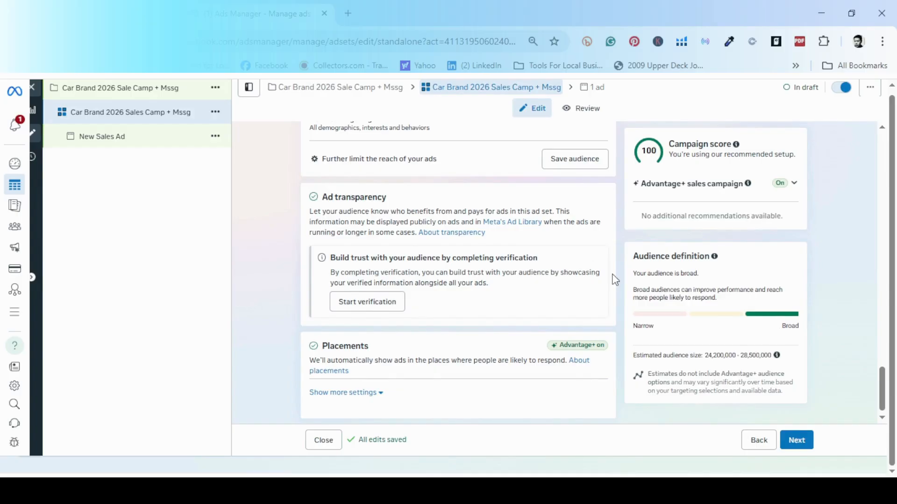
pyautogui.scroll(2, 615, 280)
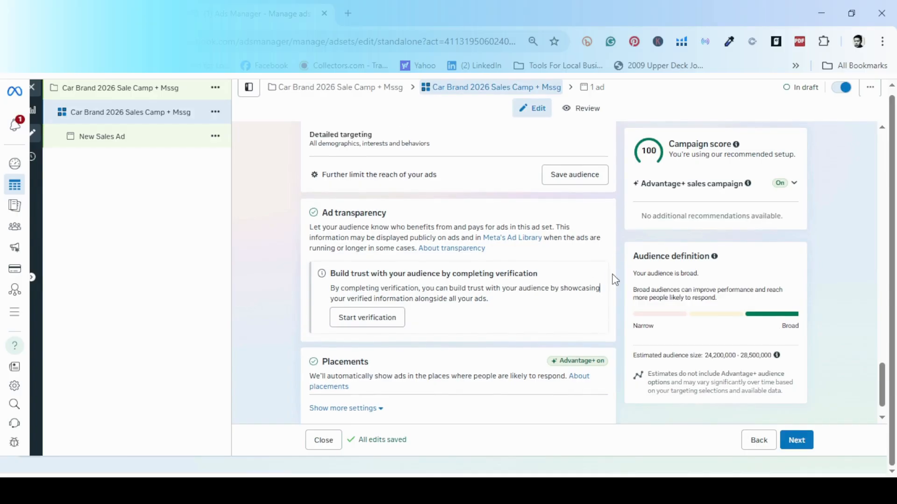
pyautogui.scroll(-2, 614, 280)
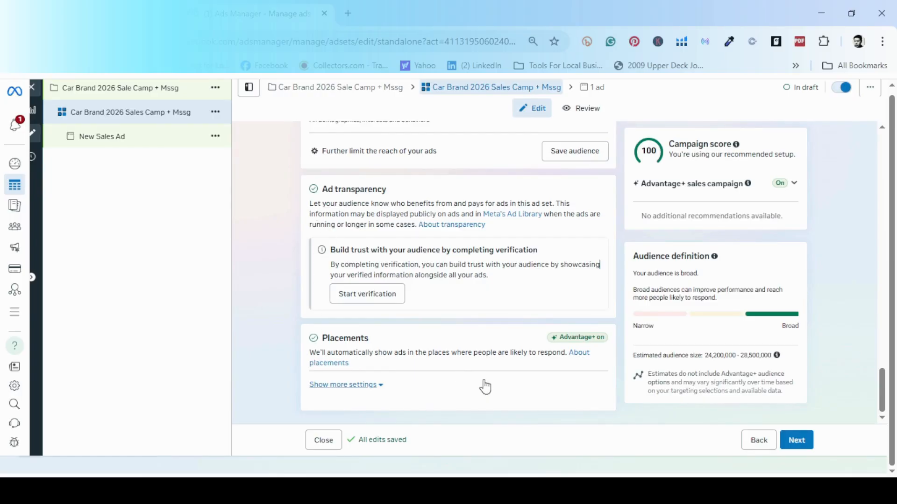
pyautogui.scroll(2, 485, 387)
pyautogui.scroll(-2, 485, 387)
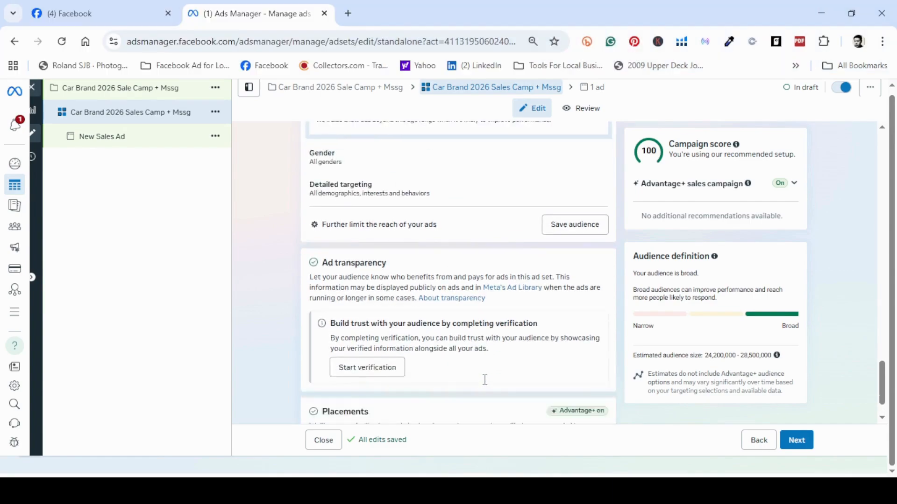
# Step: Review the ad set from its name through conversion location, message destinations, performance goal, budget and schedule
pyautogui.scroll(15, 485, 387)
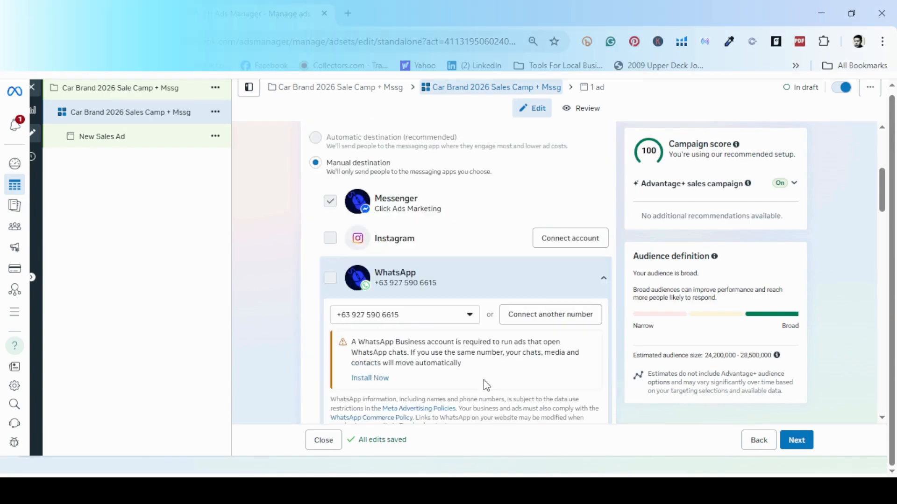
pyautogui.scroll(5, 484, 380)
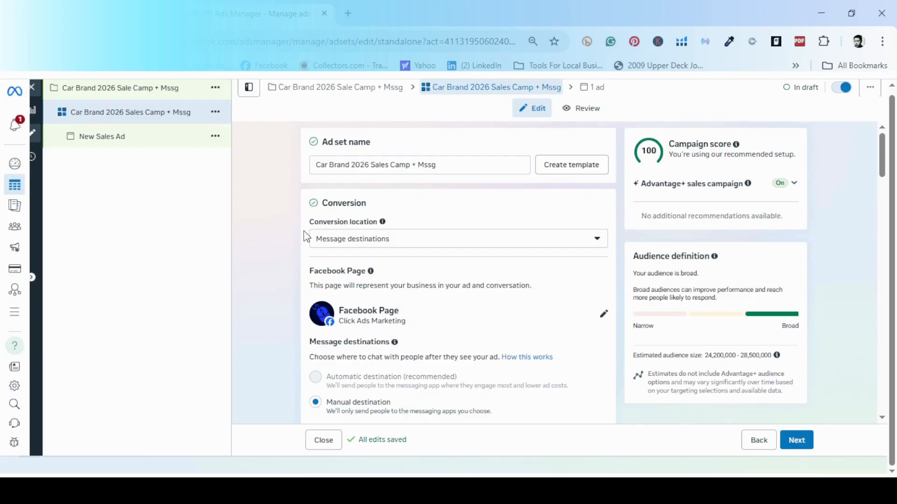
pyautogui.scroll(-6, 283, 281)
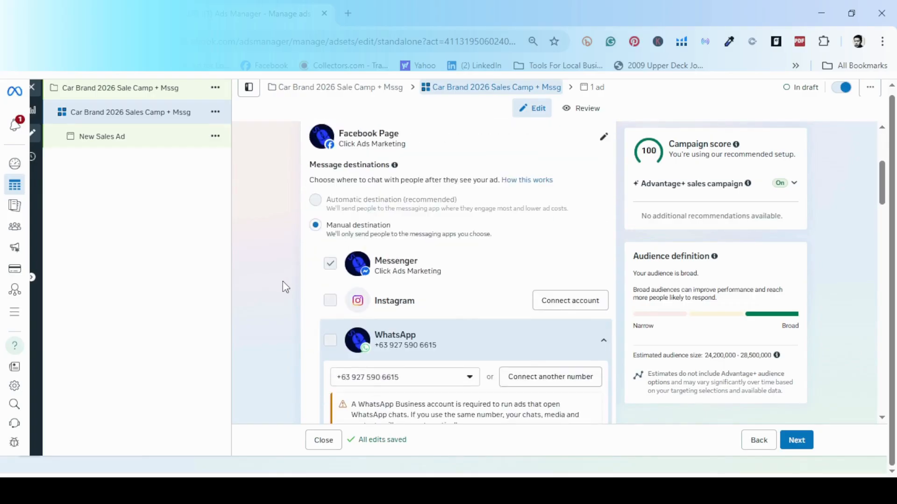
pyautogui.scroll(-4, 283, 286)
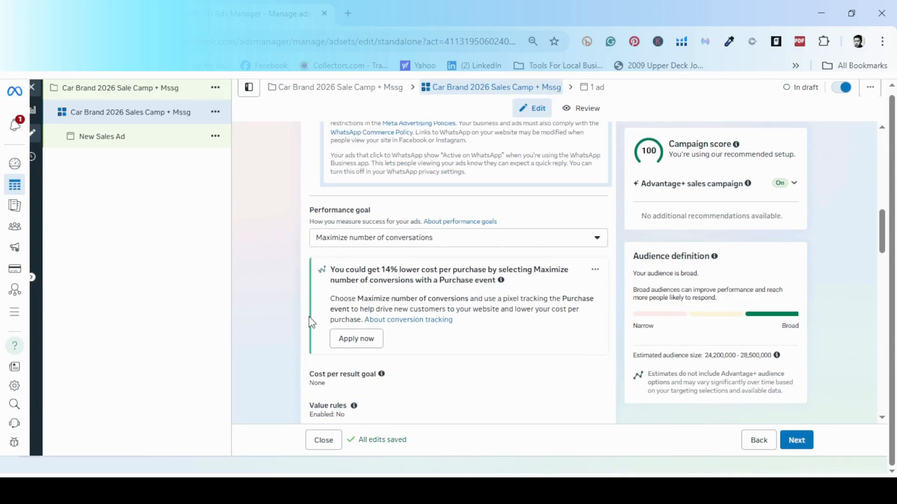
pyautogui.scroll(-3, 277, 323)
pyautogui.scroll(-3, 277, 324)
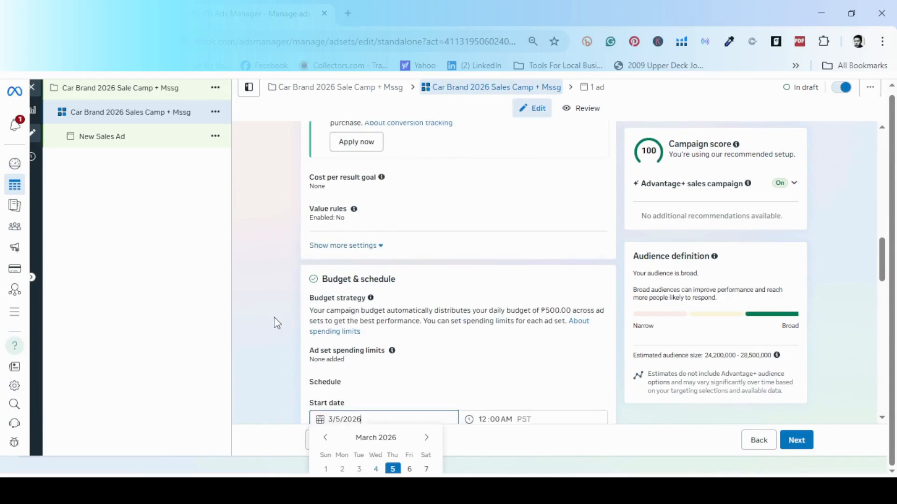
pyautogui.scroll(-1, 277, 323)
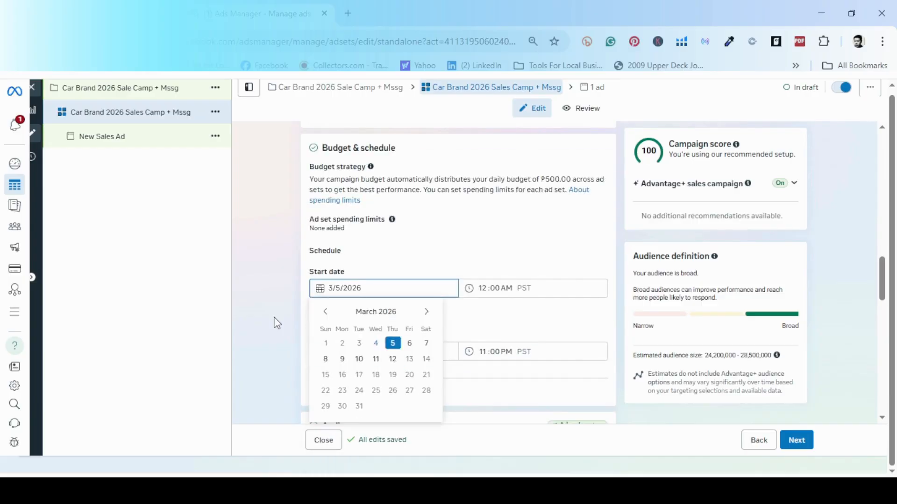
pyautogui.click(295, 306)
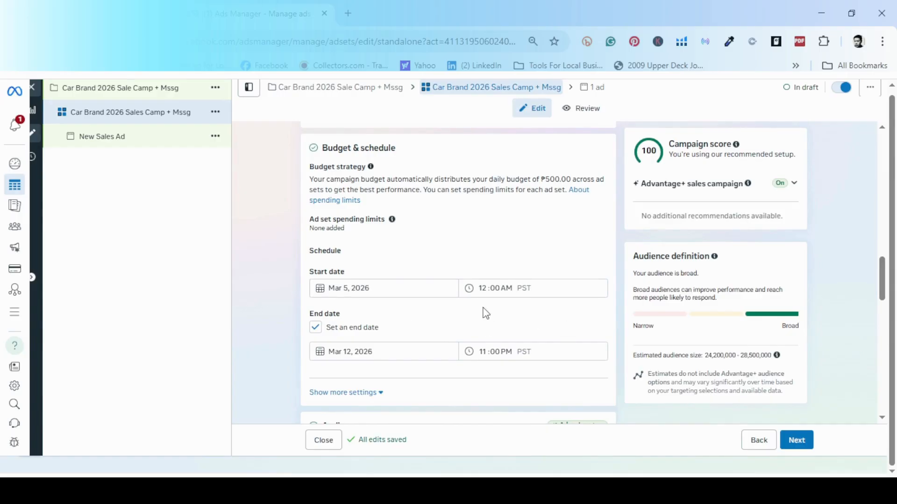
# Step: Review the ad set's end date, audience controls, suggested audience, ad transparency and placements
pyautogui.scroll(-3, 276, 327)
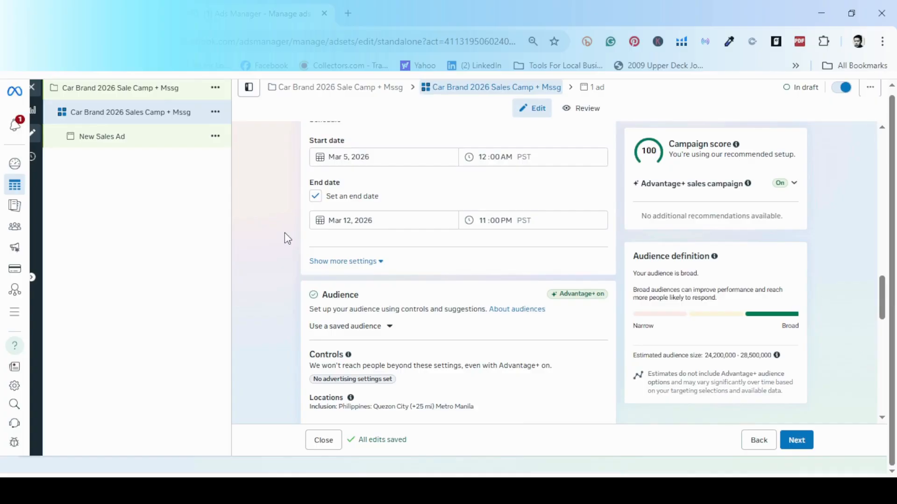
pyautogui.scroll(-2, 296, 307)
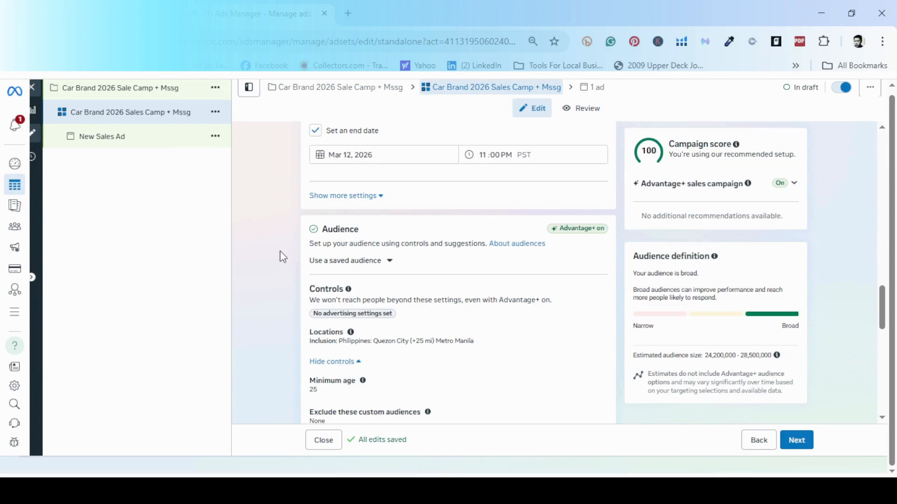
pyautogui.scroll(-2, 280, 250)
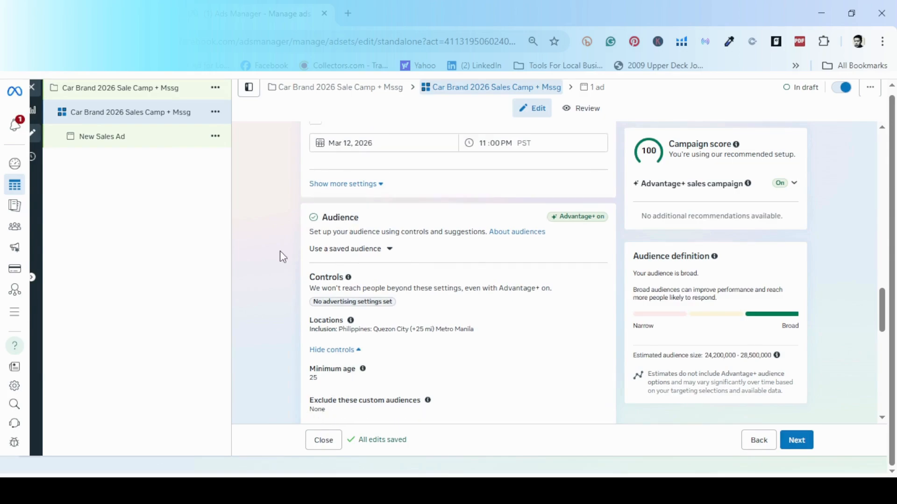
pyautogui.scroll(-4, 279, 252)
pyautogui.scroll(4, 278, 253)
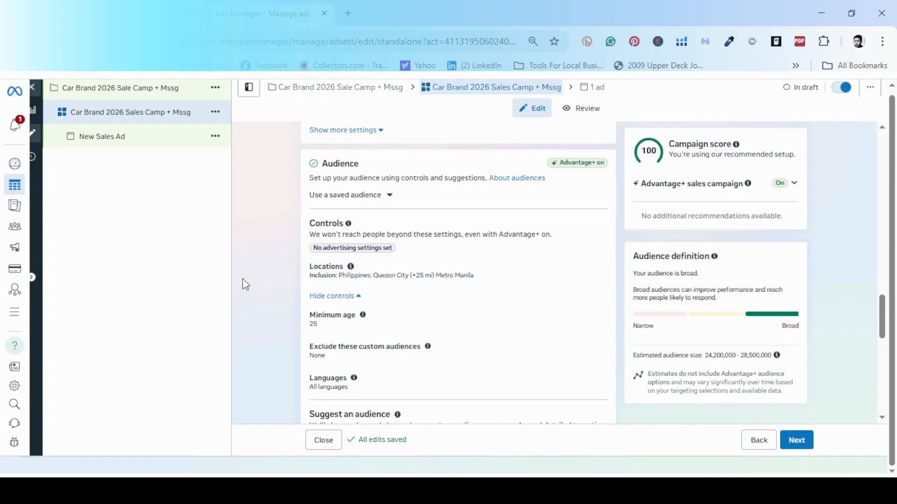
pyautogui.scroll(-2, 272, 338)
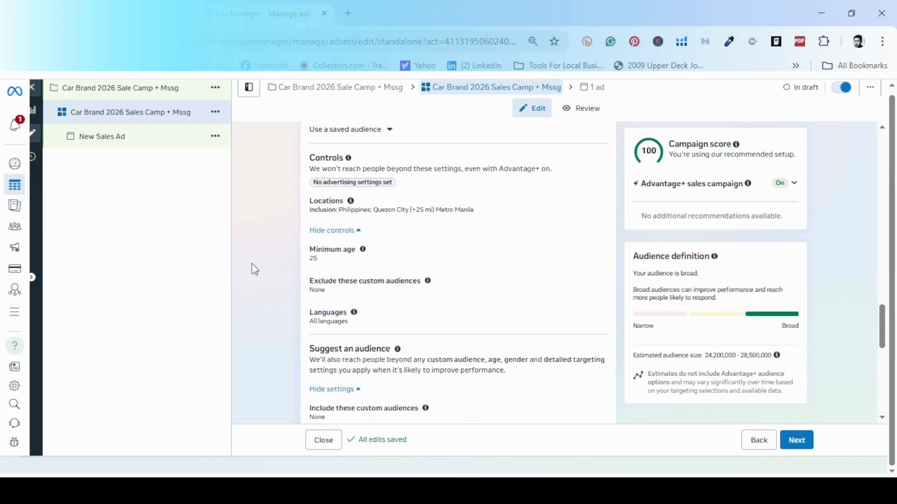
pyautogui.scroll(-4, 280, 307)
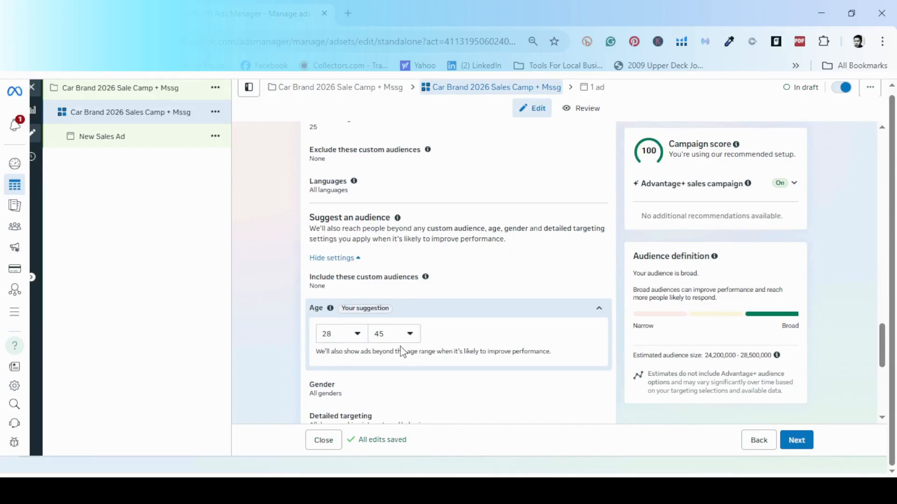
pyautogui.scroll(-4, 270, 287)
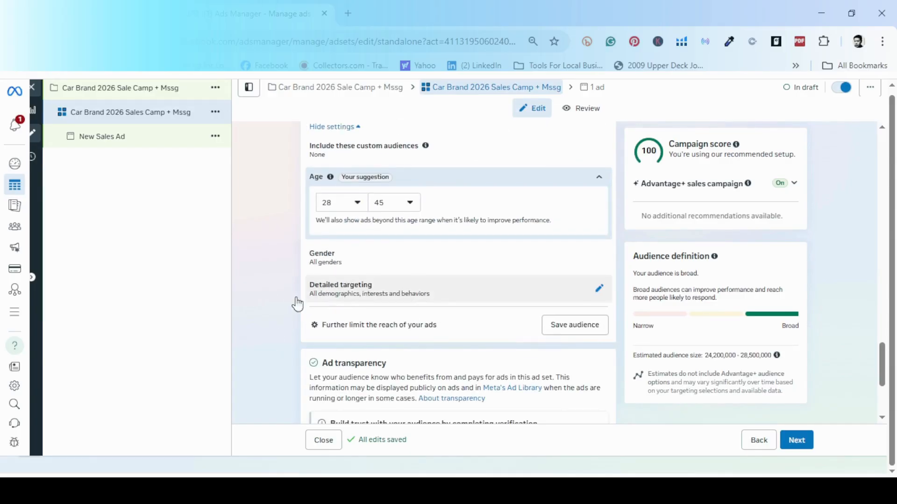
pyautogui.scroll(-2, 243, 324)
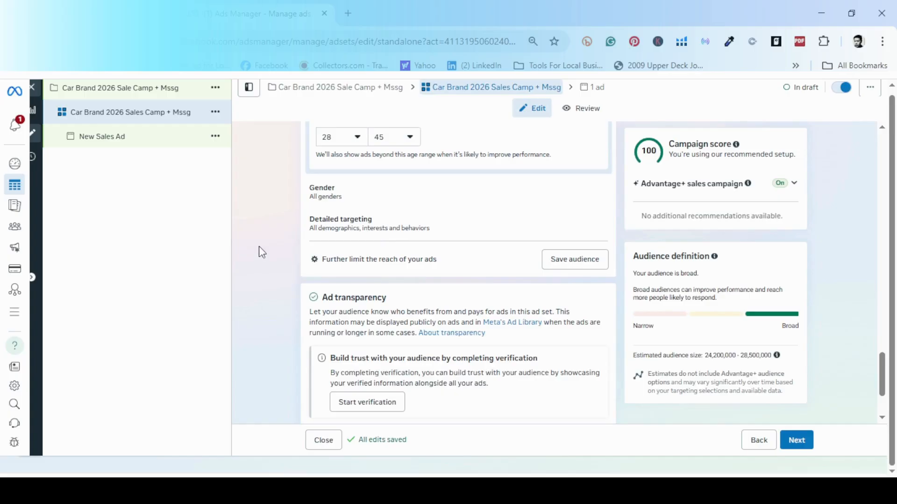
pyautogui.scroll(-2, 284, 322)
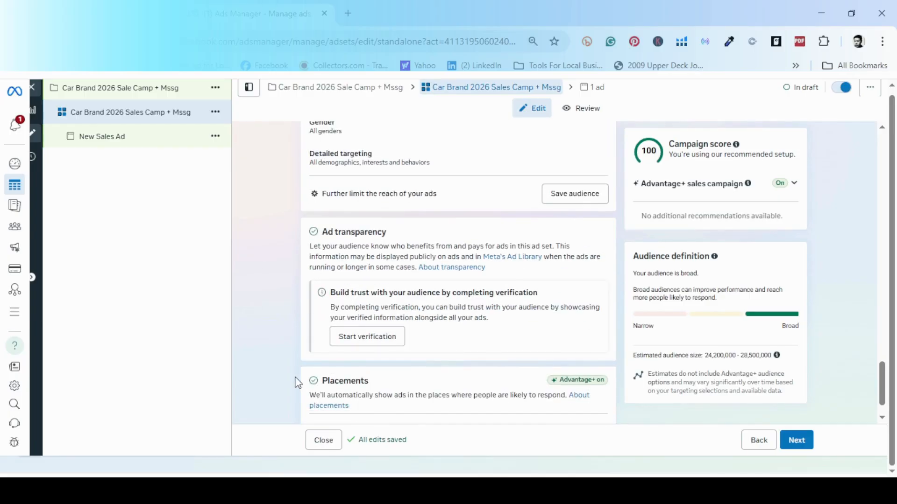
pyautogui.scroll(-1, 297, 383)
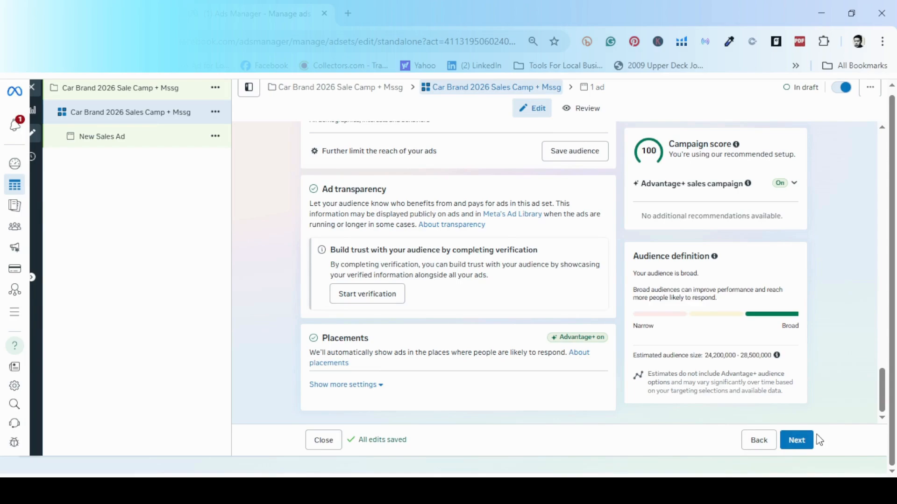
# Step: Proceed to the ad level and rename the ad "Car Brand 2026 Sales Camp + Mssg"
pyautogui.click(802, 443)
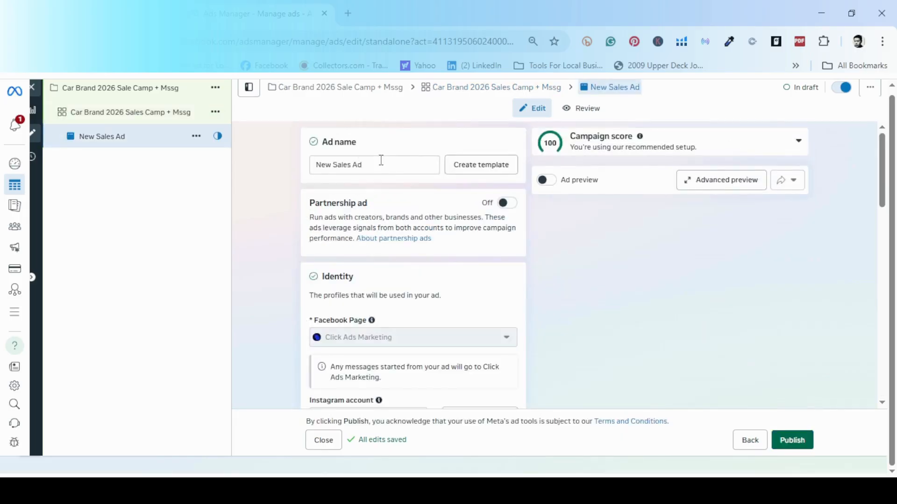
pyautogui.click(382, 165)
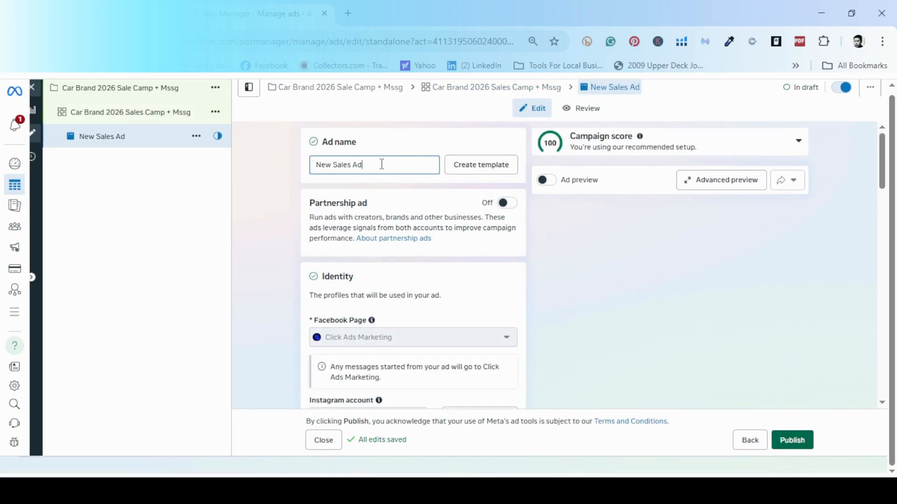
pyautogui.press('BackSpace')
pyautogui.press('BackSpace')
pyautogui.press('BackSpace')
pyautogui.press('BackSpace')
pyautogui.press('BackSpace')
pyautogui.press('BackSpace')
pyautogui.press('BackSpace')
pyautogui.press('BackSpace')
pyautogui.press('BackSpace')
pyautogui.press('BackSpace')
pyautogui.press('BackSpace')
pyautogui.press('BackSpace')
pyautogui.write('Car Brand 202')
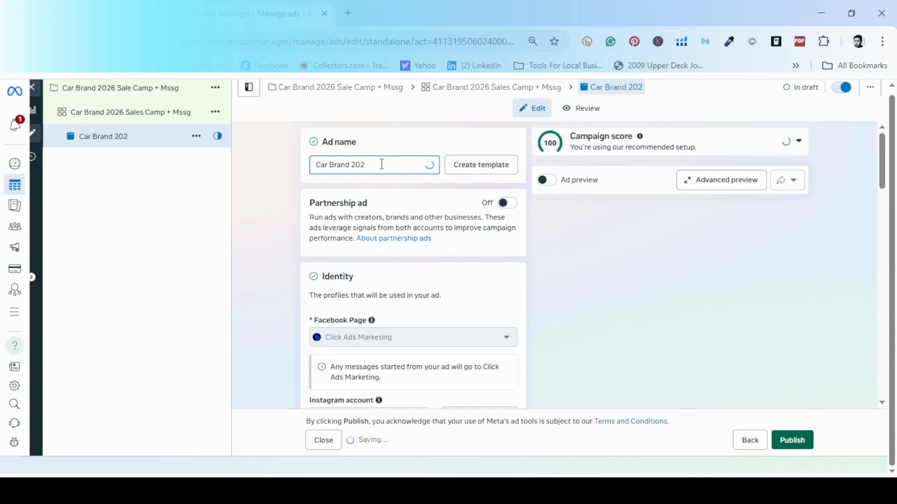
pyautogui.write('6 Sales Ca')
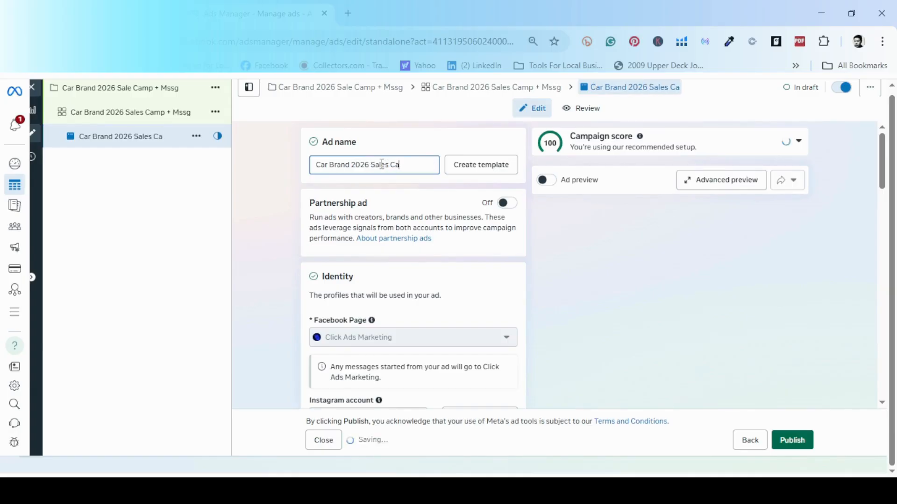
pyautogui.write('mp + N')
pyautogui.press('BackSpace')
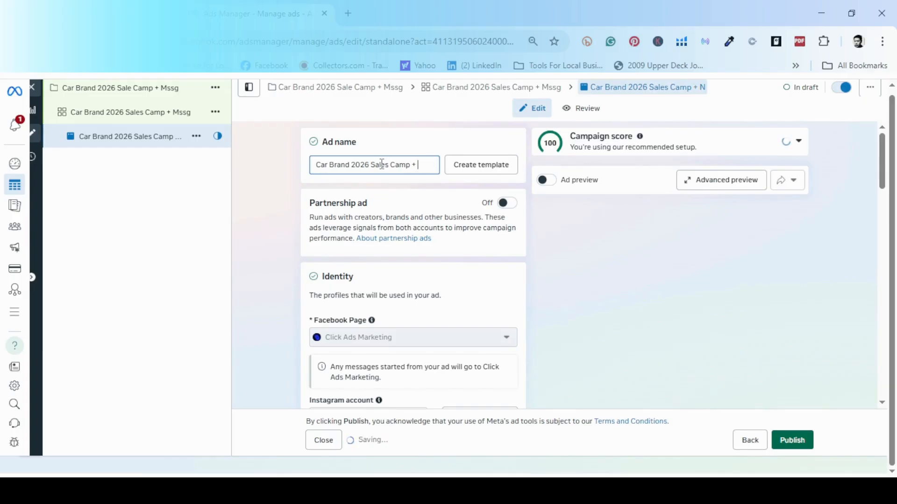
pyautogui.write('Mssg')
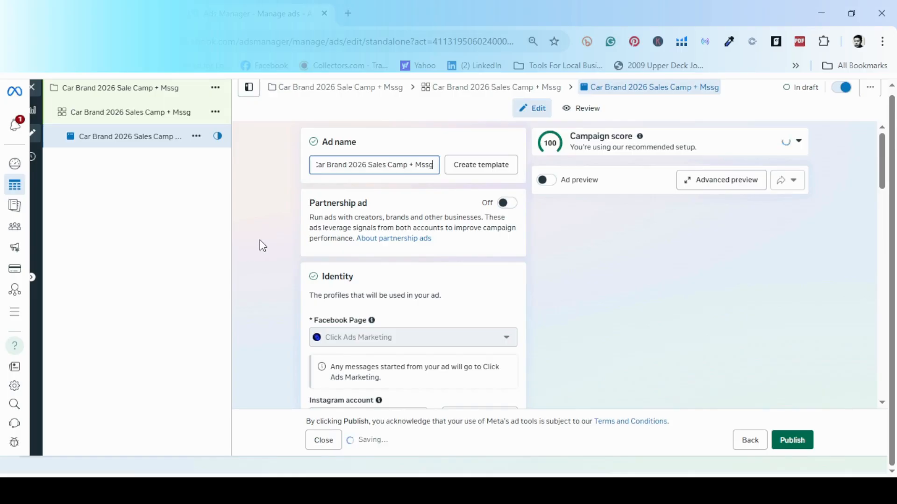
pyautogui.click(263, 246)
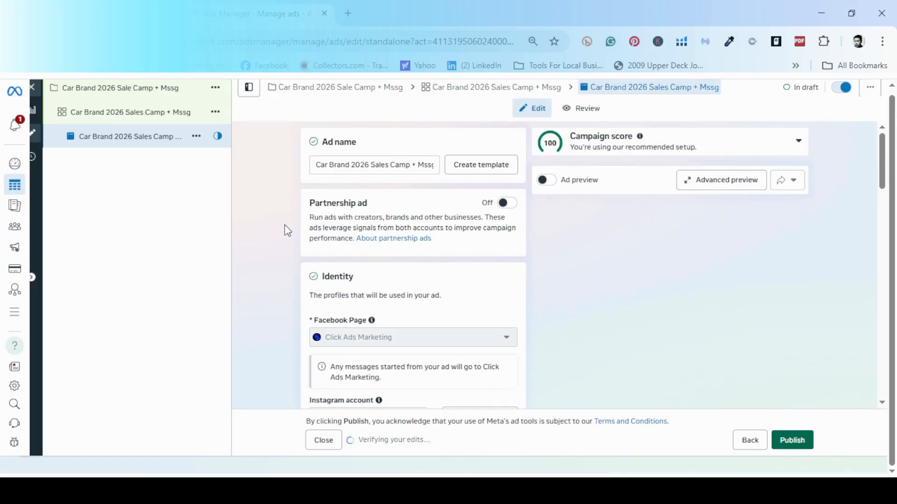
# Step: Set up an image ad creative with the 1080 × 1350 account image 7.png_105 and continue to the placement crops
pyautogui.scroll(-1, 284, 225)
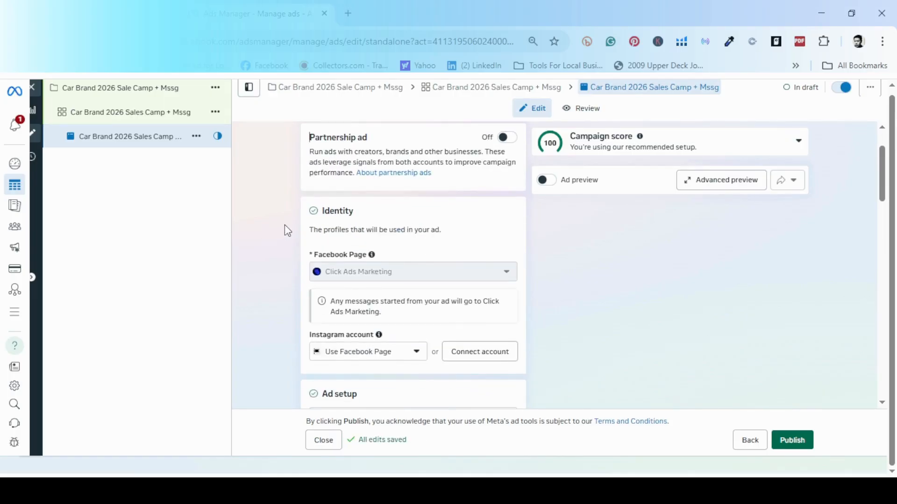
pyautogui.scroll(-1, 286, 230)
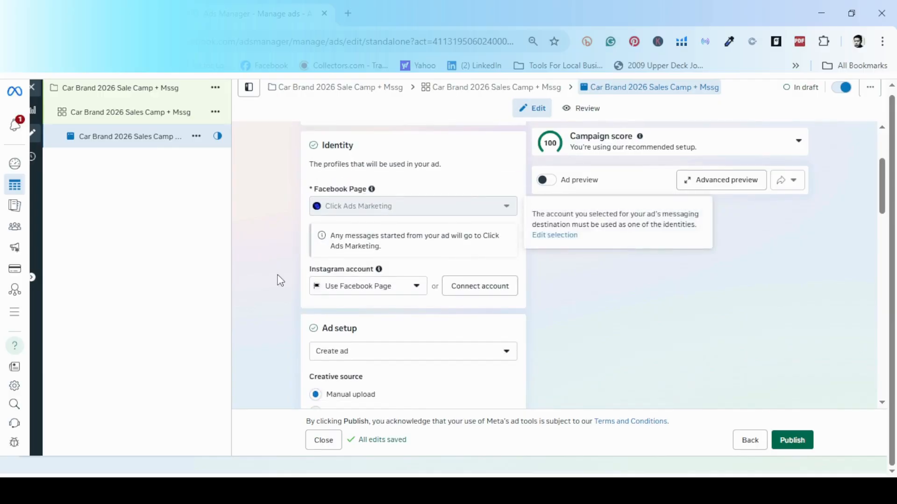
pyautogui.scroll(-2, 412, 223)
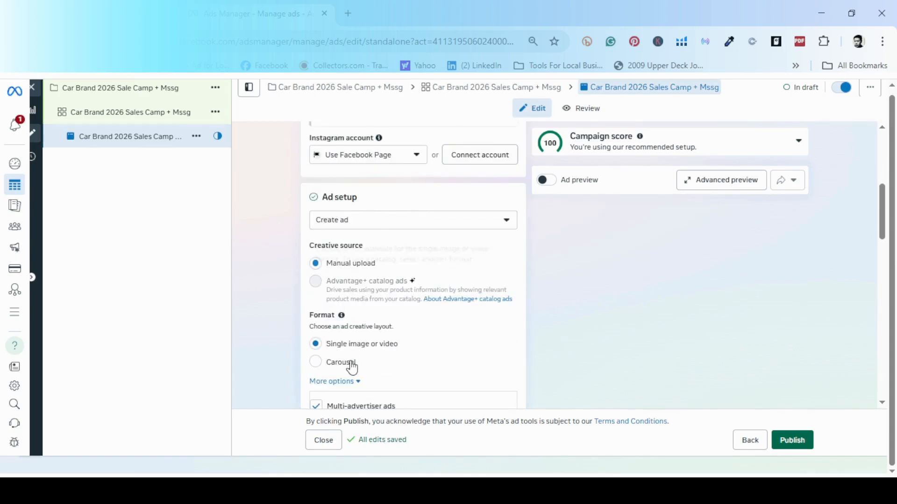
pyautogui.scroll(-3, 310, 348)
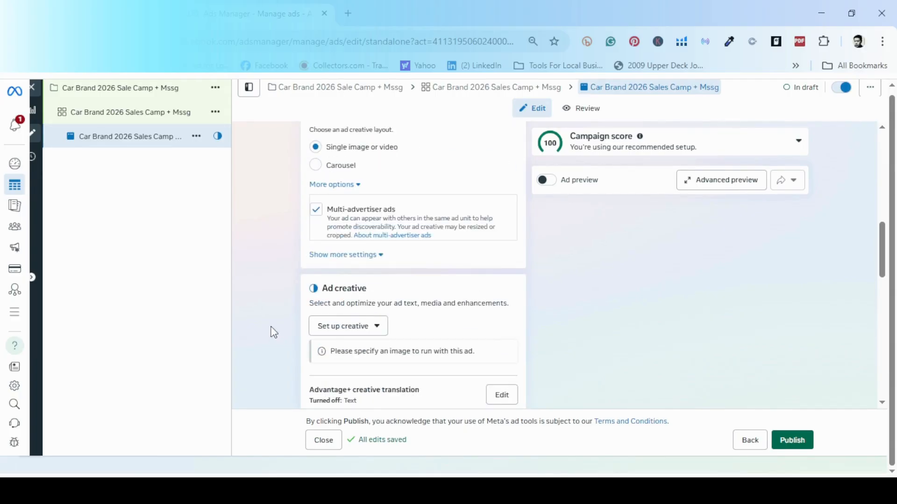
pyautogui.scroll(-1, 270, 327)
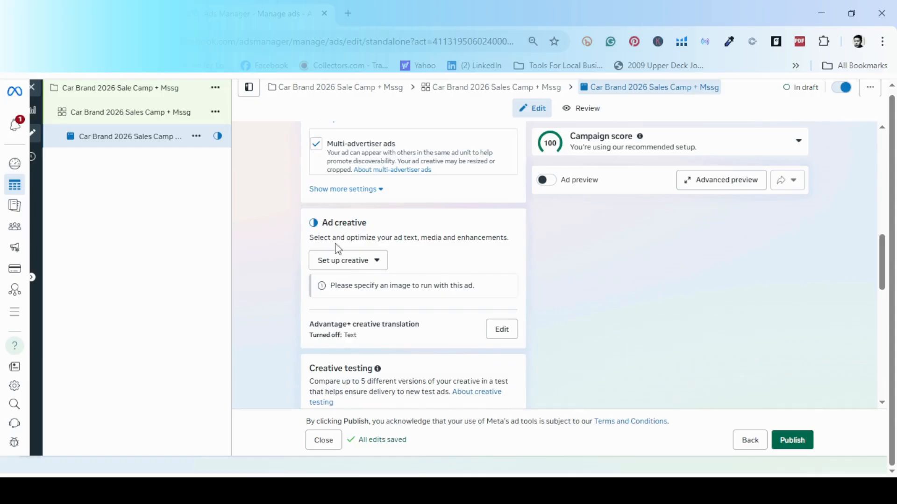
pyautogui.click(378, 260)
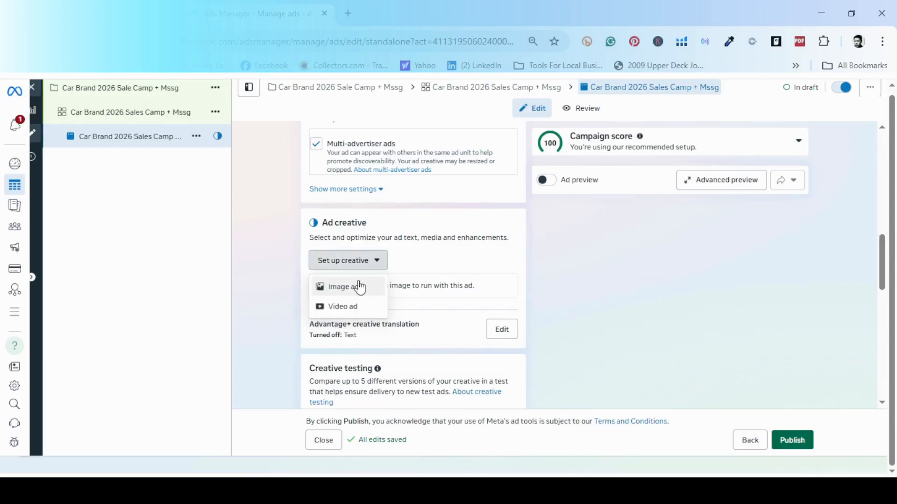
pyautogui.click(337, 297)
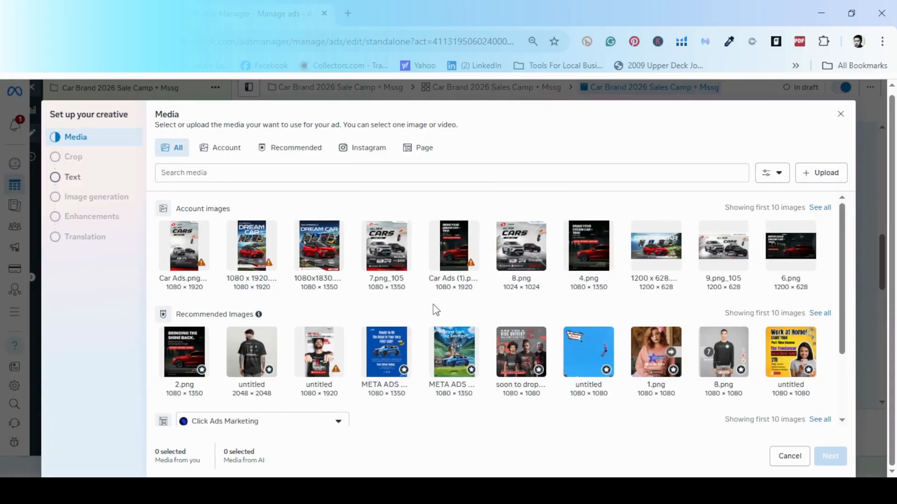
pyautogui.click(383, 252)
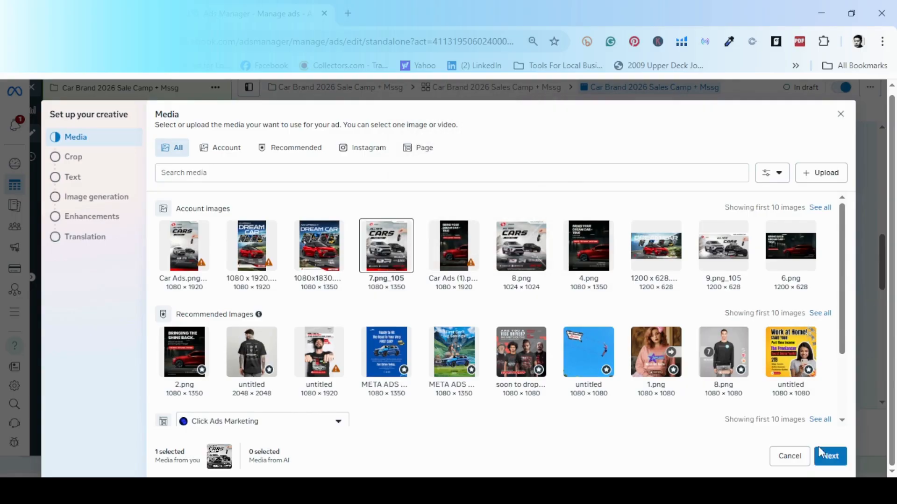
pyautogui.click(829, 456)
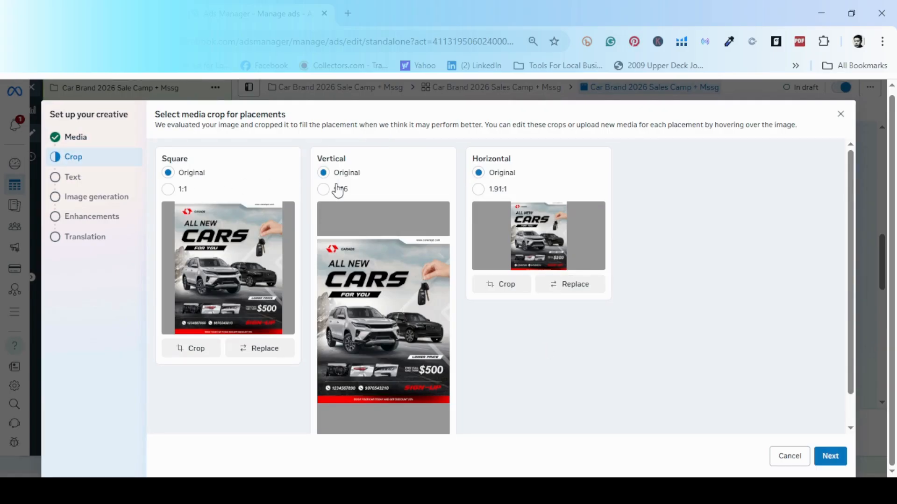
# Step: Replace the vertical placement's media with the 1080 × 1920 account image Car Ads.png
pyautogui.scroll(-1, 494, 374)
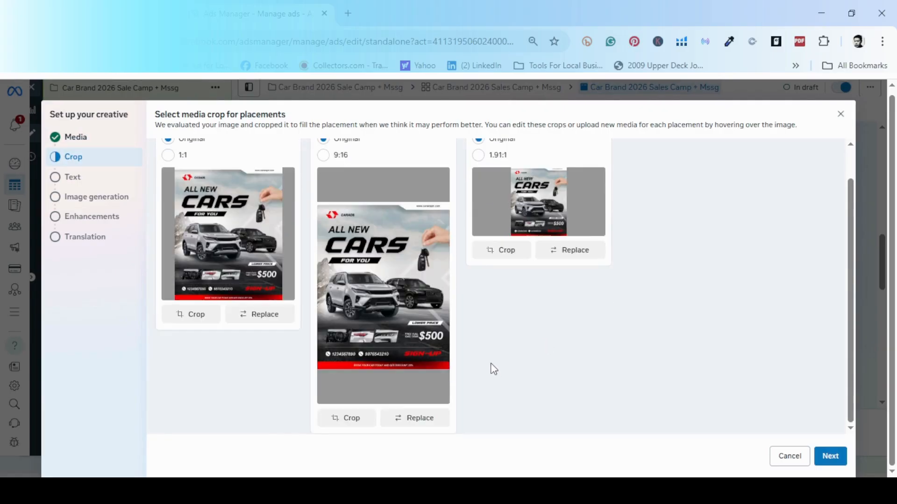
pyautogui.click(407, 419)
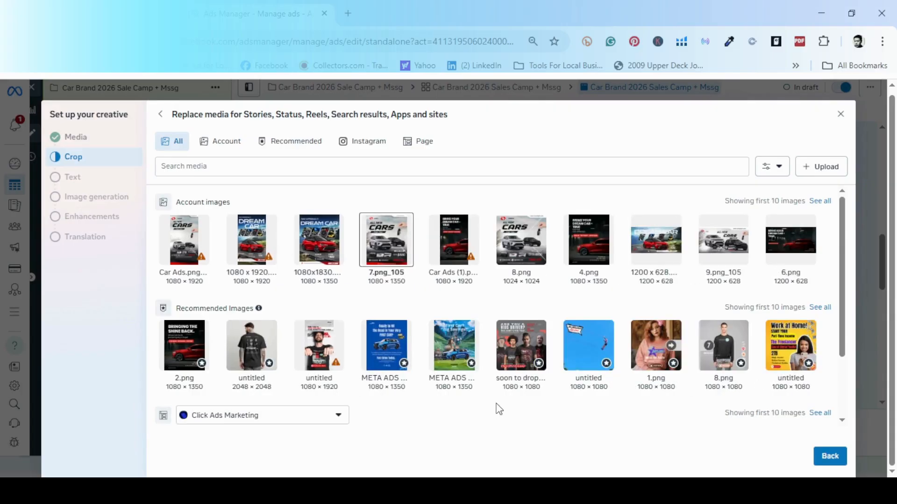
pyautogui.click(191, 252)
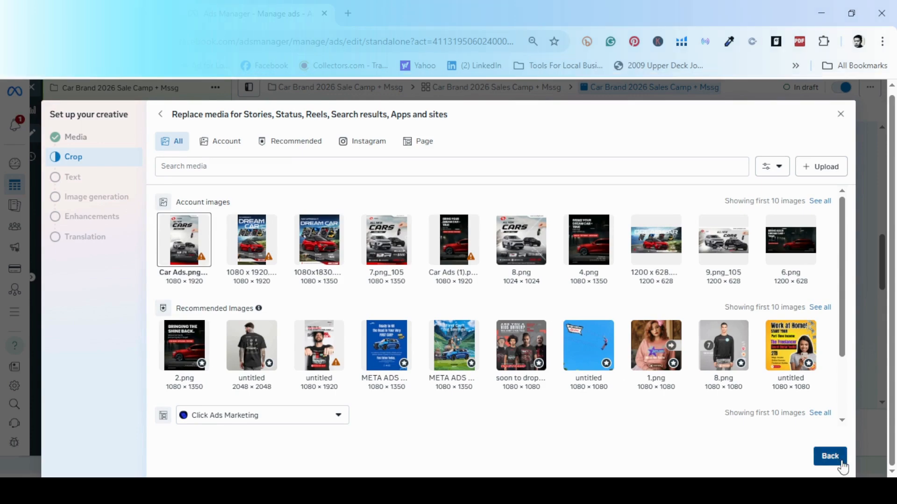
pyautogui.click(828, 457)
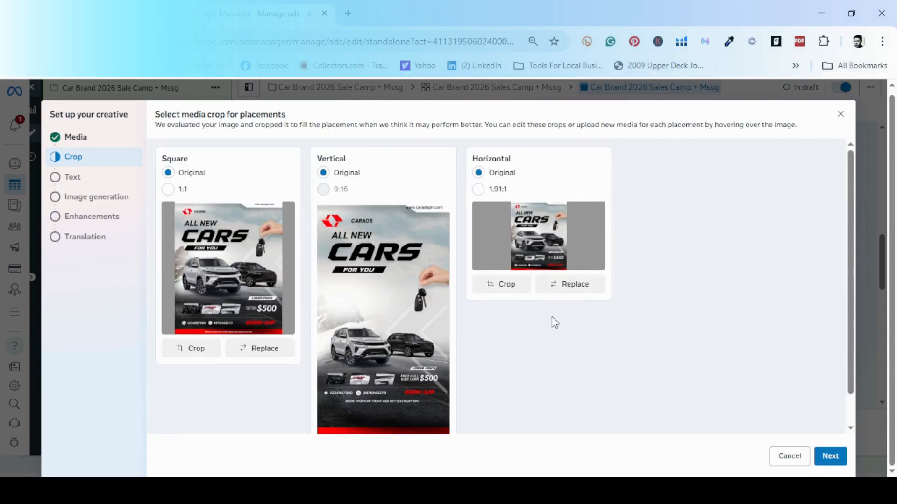
# Step: Replace the horizontal placement's media with the 1200 × 628 image 9.png_105, check the crops and continue to the ad text
pyautogui.click(575, 287)
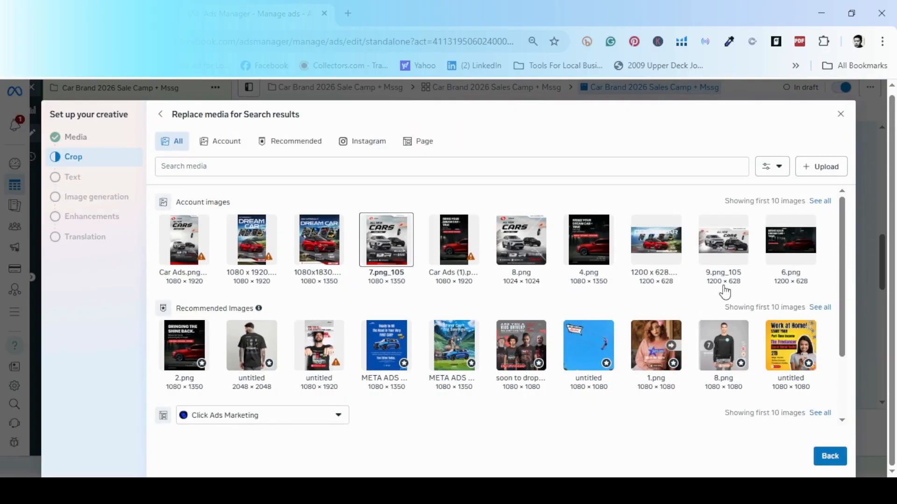
pyautogui.click(718, 257)
pyautogui.click(820, 456)
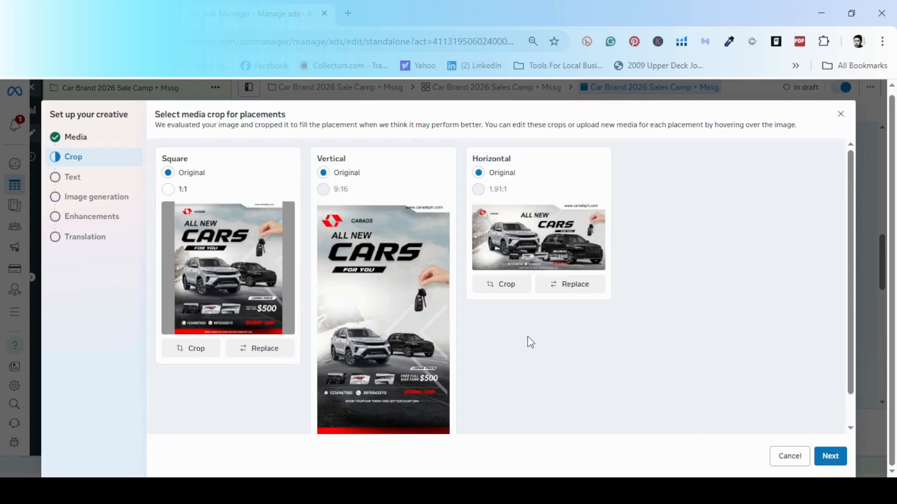
pyautogui.scroll(-1, 527, 336)
pyautogui.scroll(1, 527, 336)
pyautogui.scroll(-1, 527, 336)
pyautogui.scroll(1, 527, 336)
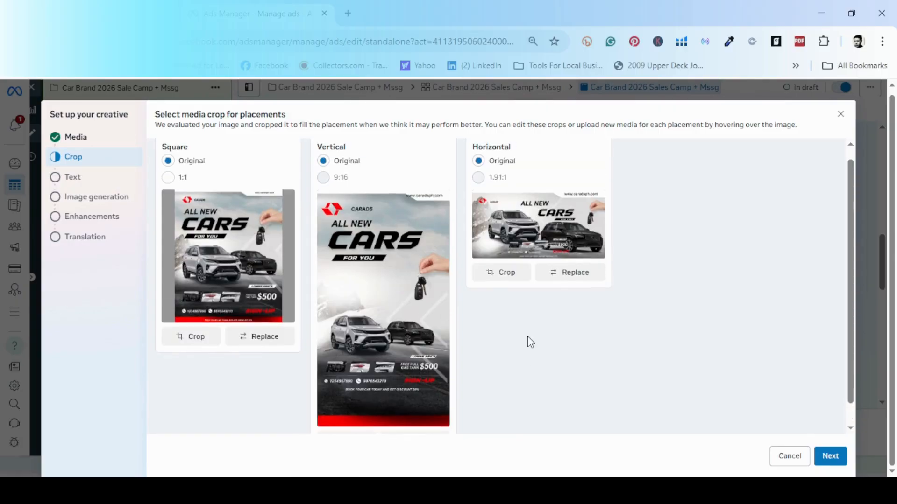
pyautogui.scroll(-1, 709, 364)
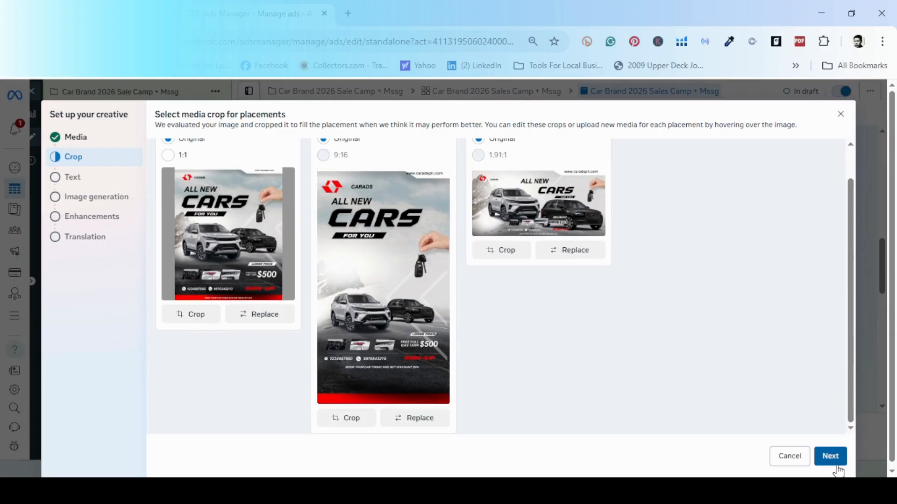
pyautogui.click(830, 456)
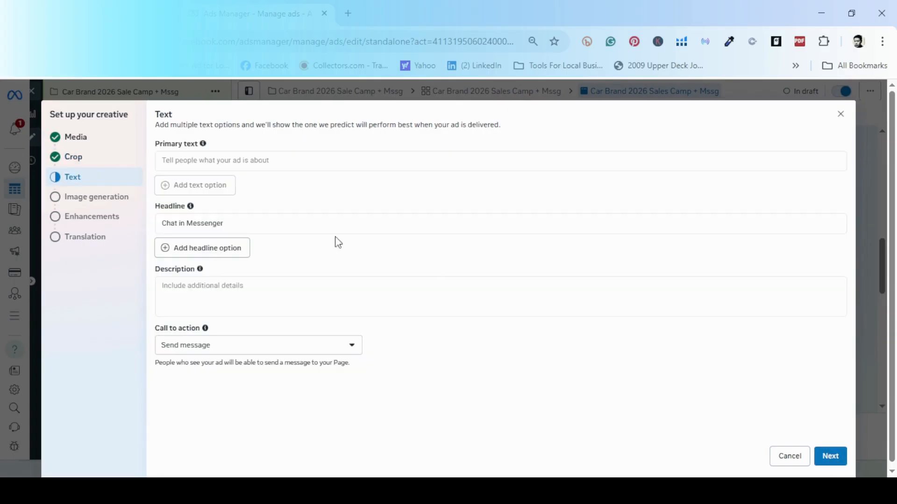
# Step: Enter "Need a Car Fast? Fast Approval!" as the primary text
pyautogui.click(311, 160)
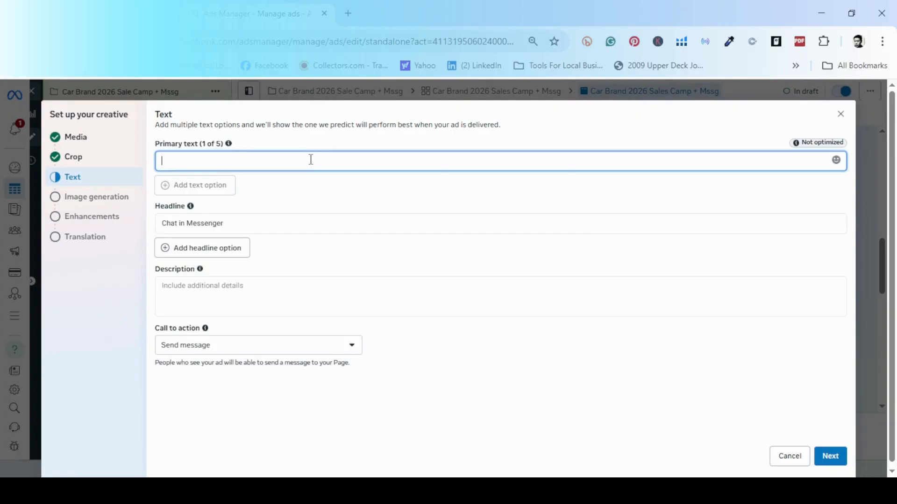
pyautogui.write('Need a c')
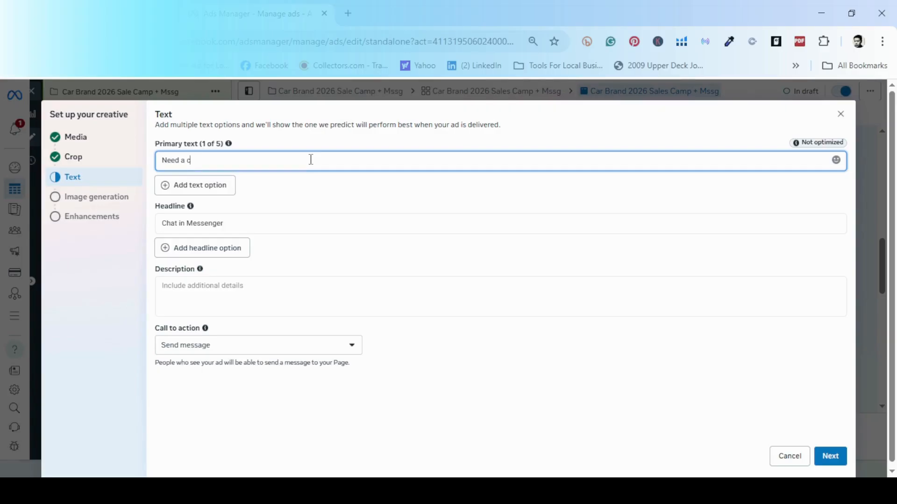
pyautogui.press('BackSpace')
pyautogui.write('Car Fast?')
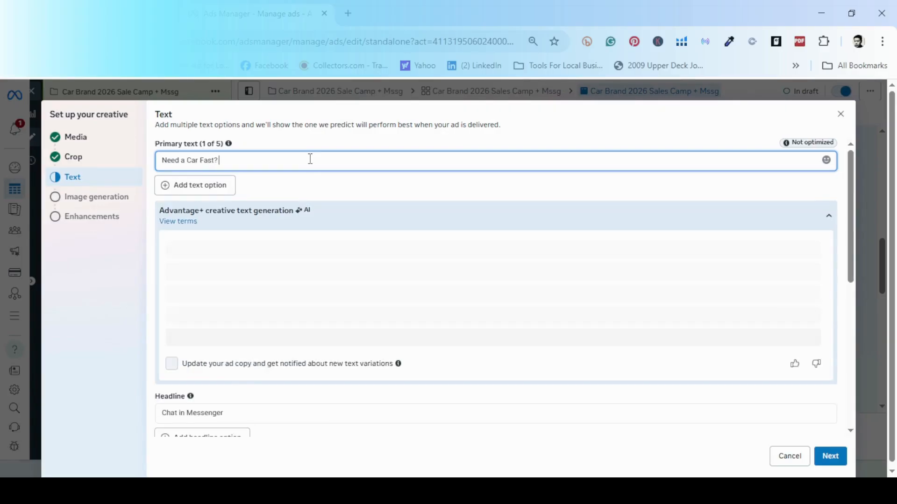
pyautogui.write(' Fast Approva')
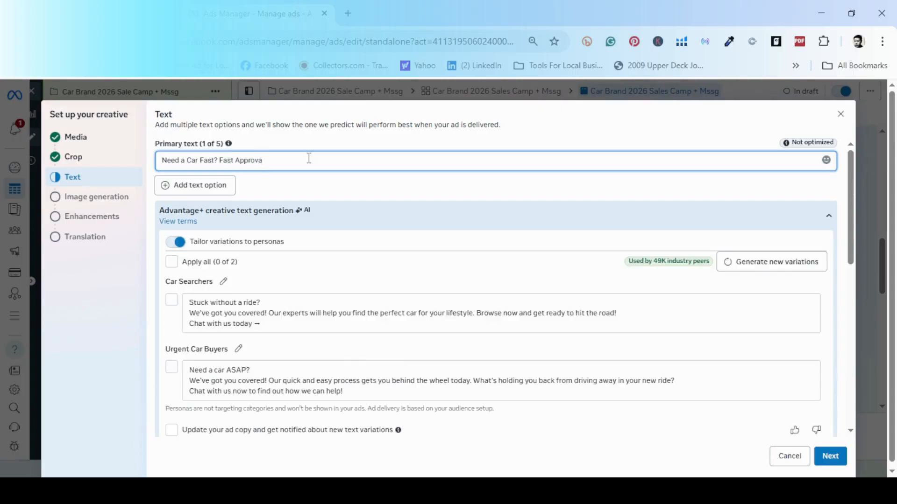
pyautogui.write('l!')
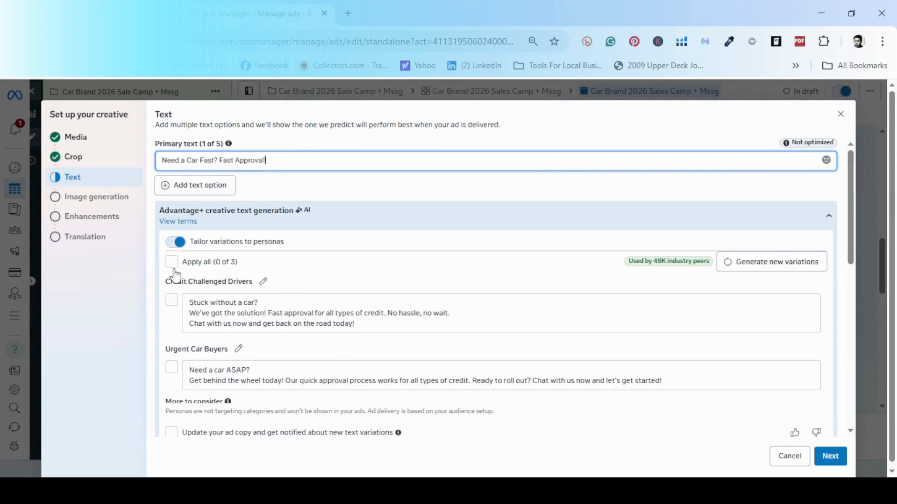
# Step: Apply all AI-generated primary text variations and read through the ones tailored to each persona
pyautogui.click(172, 261)
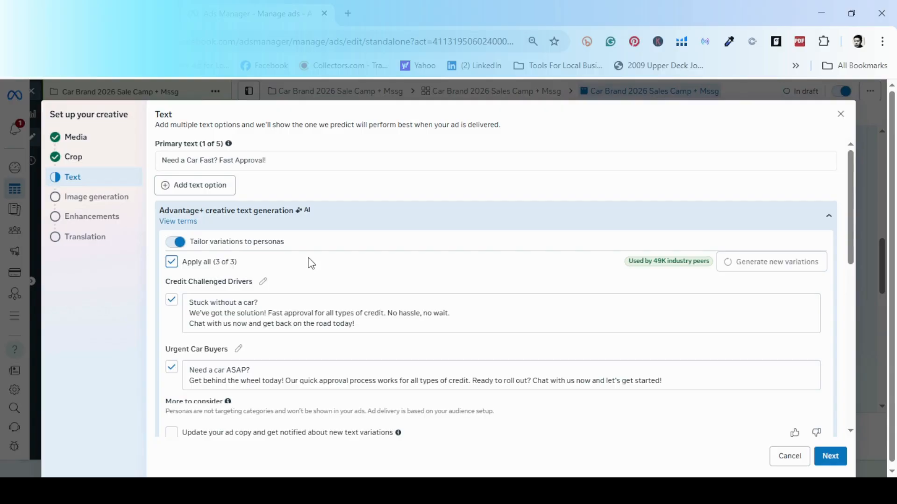
pyautogui.scroll(-1, 309, 263)
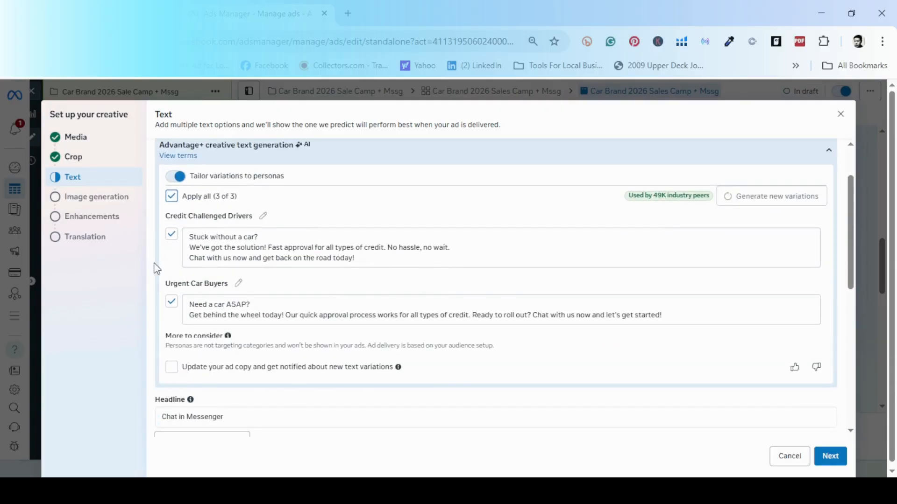
pyautogui.moveTo(179, 227)
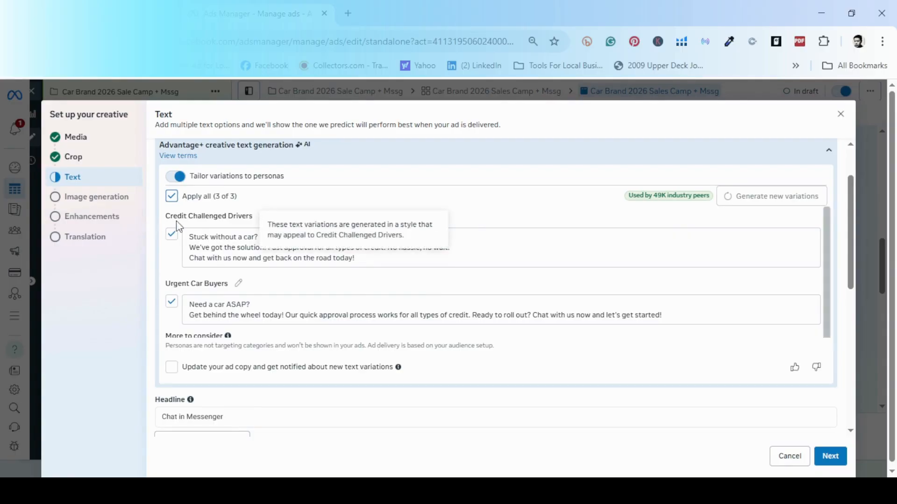
pyautogui.moveTo(173, 281)
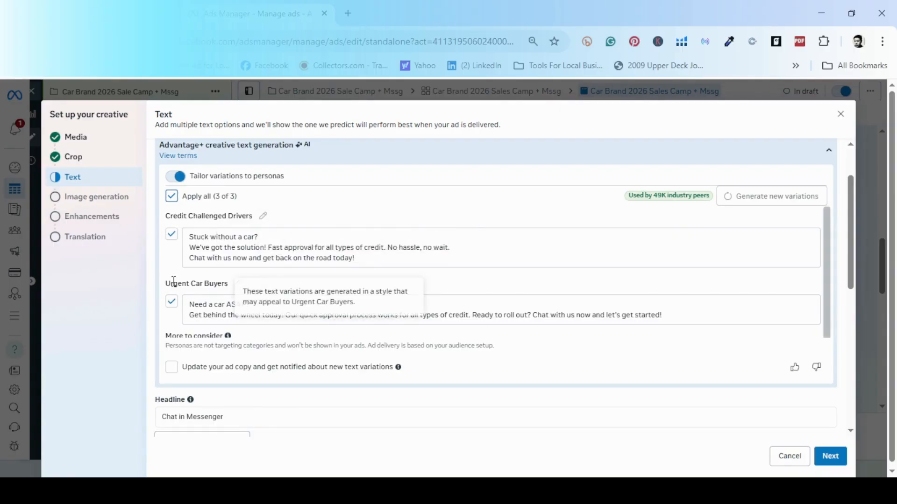
pyautogui.scroll(-1, 159, 336)
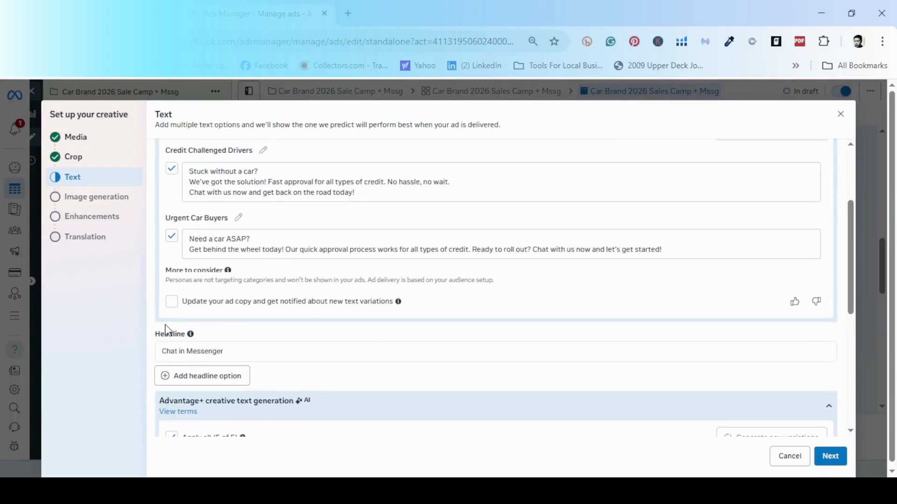
pyautogui.scroll(-1, 519, 234)
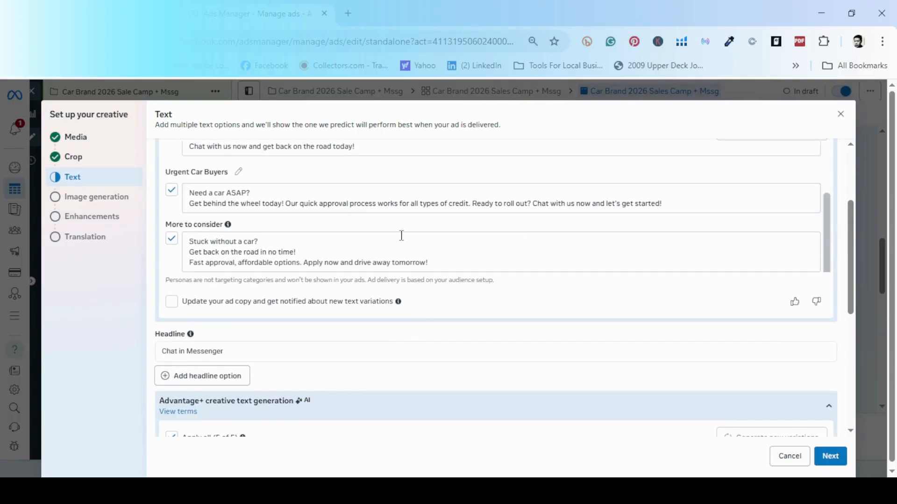
# Step: Replace the default headline with "Huge Discount Awaits" and look over the generated headline variations
pyautogui.scroll(-1, 471, 324)
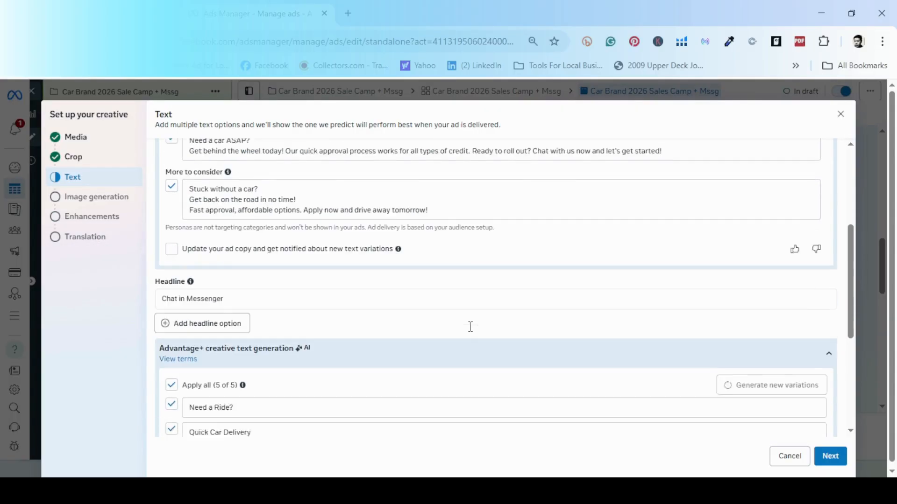
pyautogui.click(417, 285)
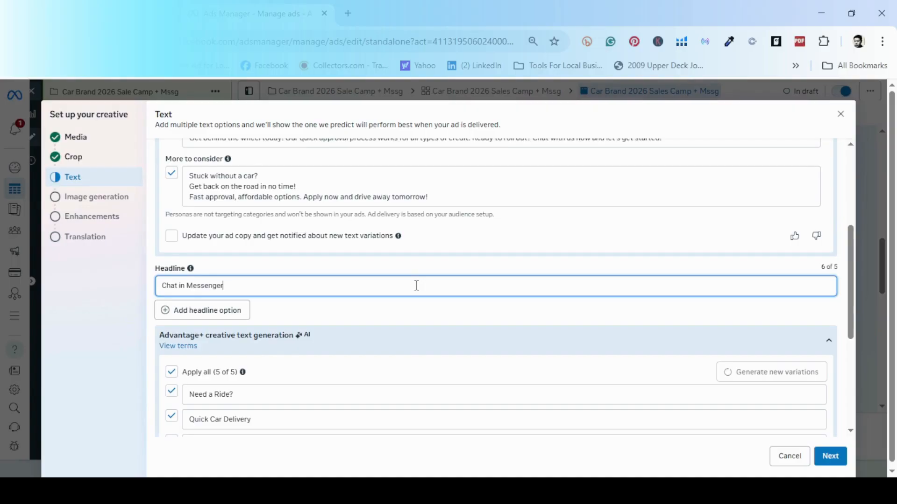
pyautogui.press('BackSpace')
pyautogui.press('BackSpace')
pyautogui.press('BackSpace')
pyautogui.press('BackSpace')
pyautogui.press('BackSpace')
pyautogui.press('BackSpace')
pyautogui.press('BackSpace')
pyautogui.press('BackSpace')
pyautogui.press('BackSpace')
pyautogui.press('BackSpace')
pyautogui.press('BackSpace')
pyautogui.press('BackSpace')
pyautogui.press('BackSpace')
pyautogui.press('BackSpace')
pyautogui.press('BackSpace')
pyautogui.press('BackSpace')
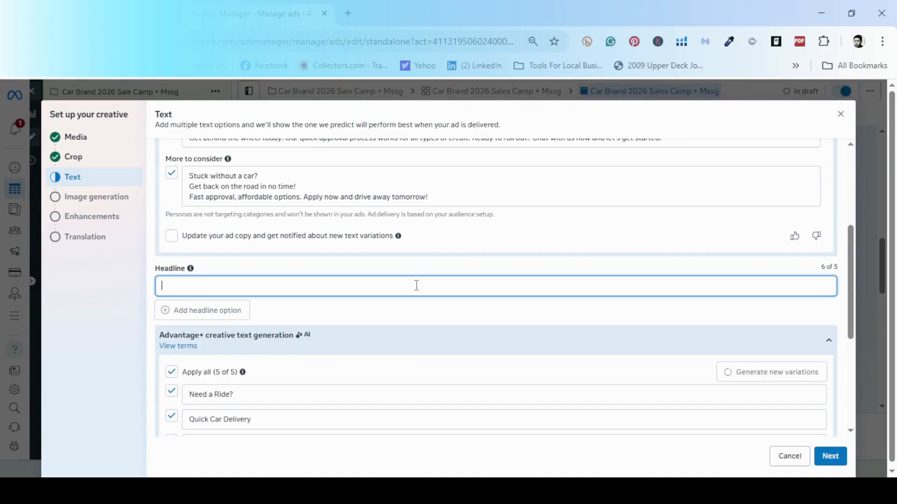
pyautogui.write('Huge Discount')
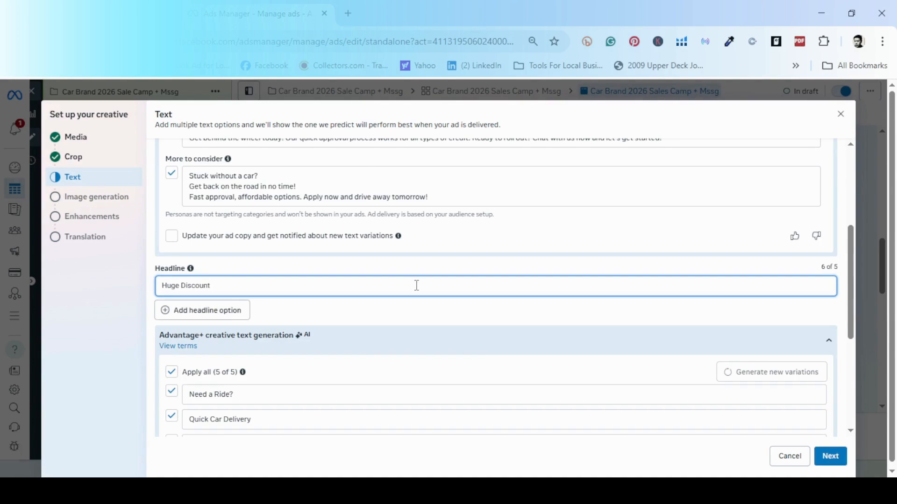
pyautogui.write(' Aw')
pyautogui.press('BackSpace')
pyautogui.press('BackSpace')
pyautogui.press('BackSpace')
pyautogui.write('Awa')
pyautogui.scroll(-3, 416, 321)
pyautogui.click(391, 189)
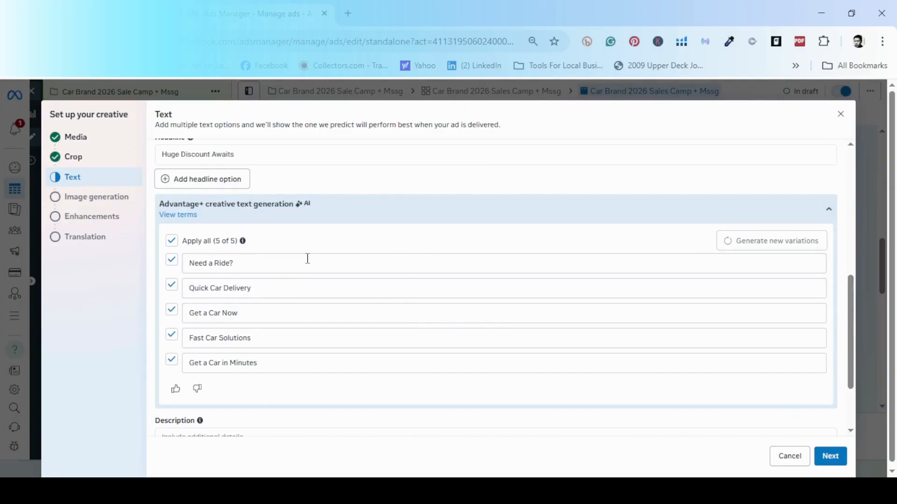
pyautogui.scroll(-2, 308, 280)
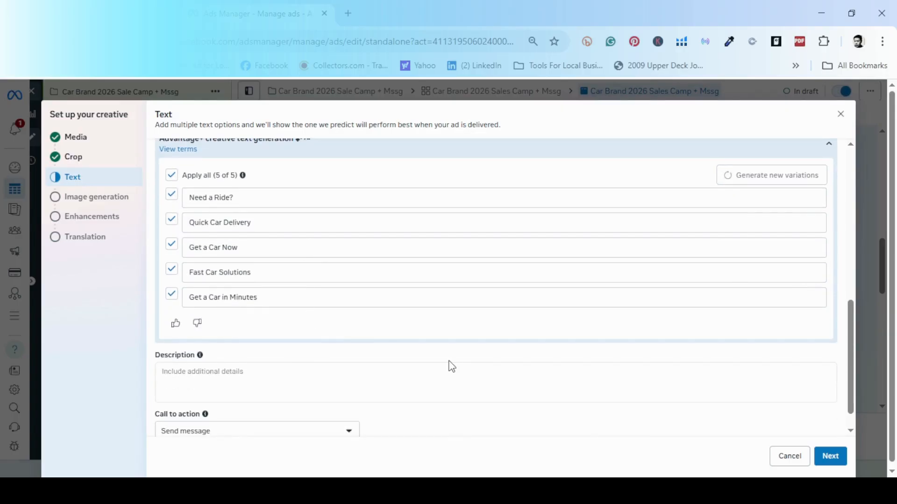
# Step: Enter "Need a car fast? We got one with Fast Approval! Send a message for huge discounts!" as the ad description
pyautogui.scroll(-1, 452, 366)
pyautogui.click(300, 346)
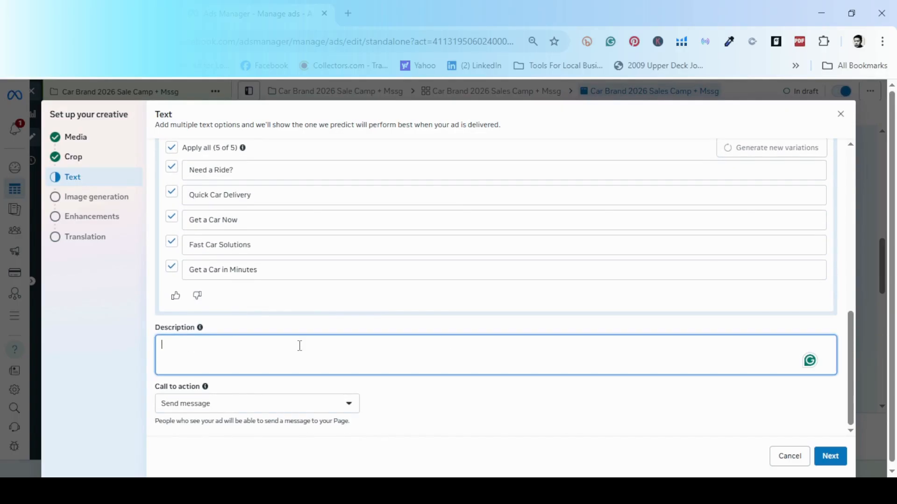
pyautogui.write('Need a ca fast')
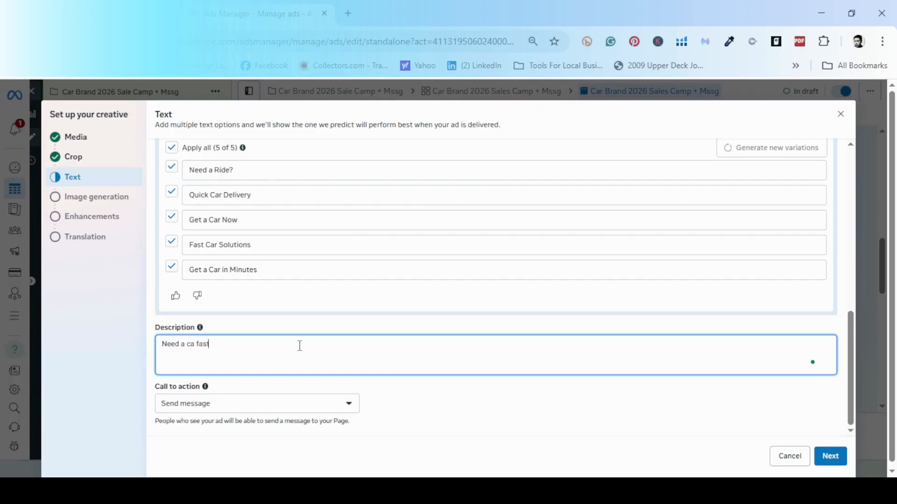
pyautogui.press('BackSpace')
pyautogui.press('BackSpace')
pyautogui.press('BackSpace')
pyautogui.press('BackSpace')
pyautogui.press('BackSpace')
pyautogui.write('r fast? We got one with Fast')
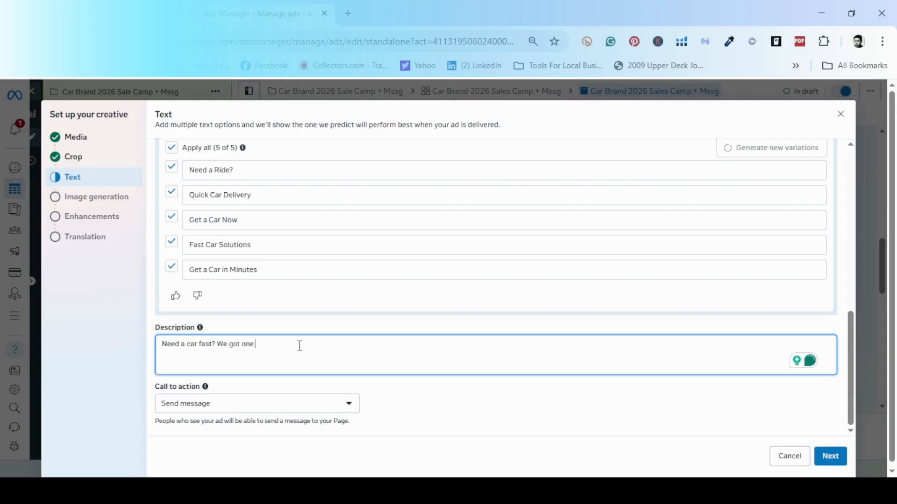
pyautogui.write(' A')
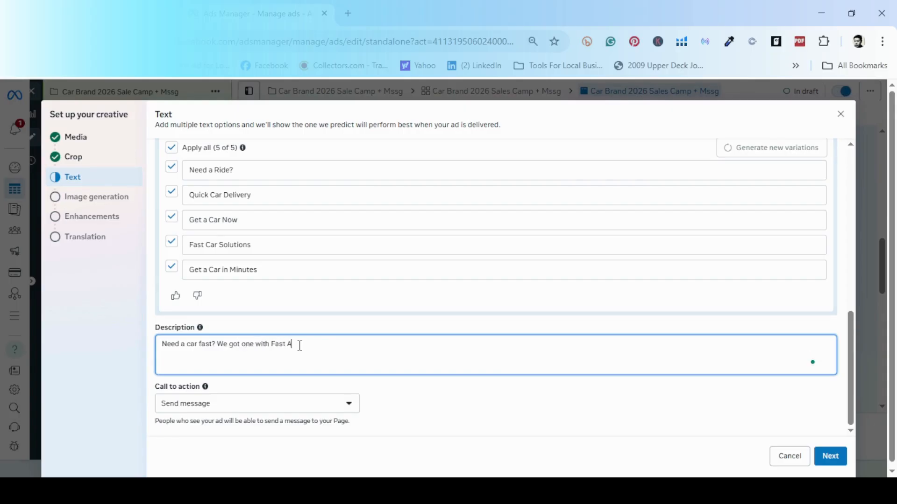
pyautogui.write('pproval! Send Message for huge disc')
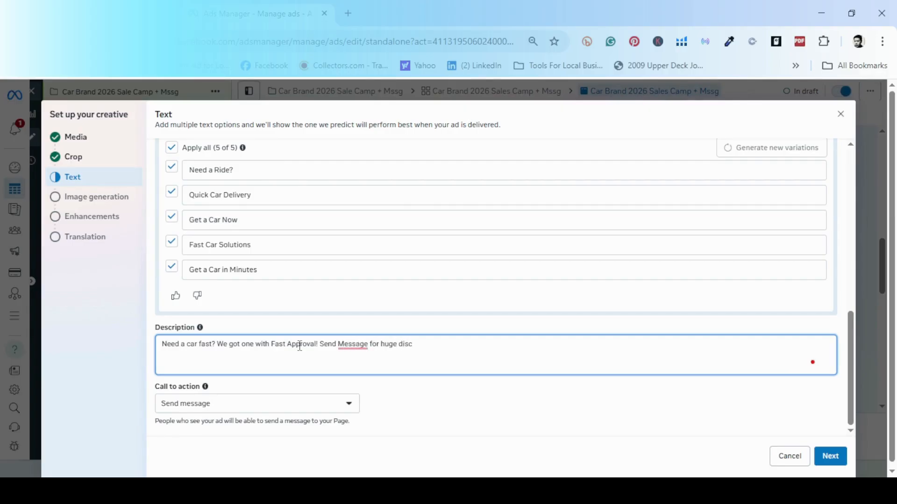
pyautogui.write('ounts!')
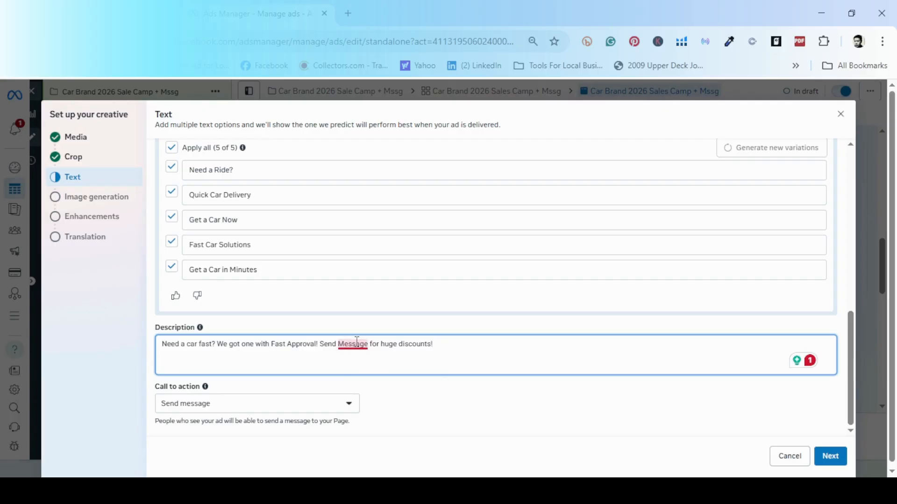
pyautogui.moveTo(353, 347)
pyautogui.click(357, 374)
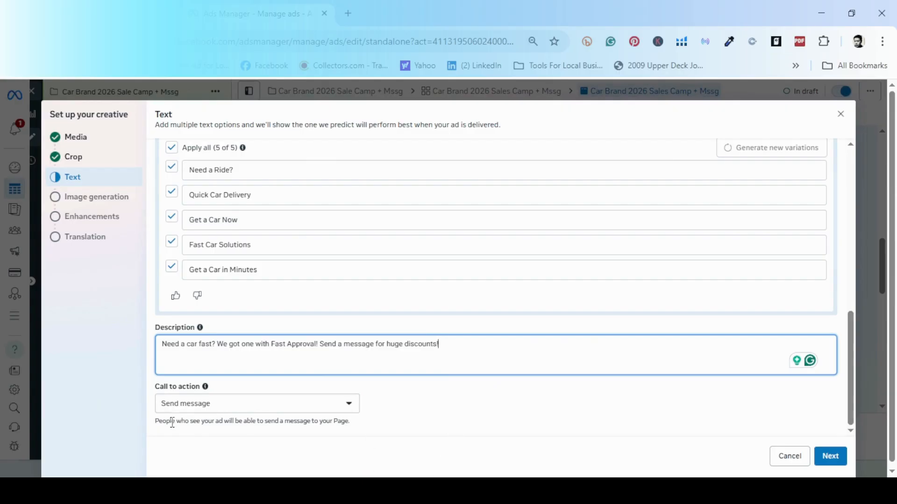
# Step: Keep "Send message" as the call to action and continue past image generation without selecting any AI images
pyautogui.click(332, 407)
pyautogui.click(299, 301)
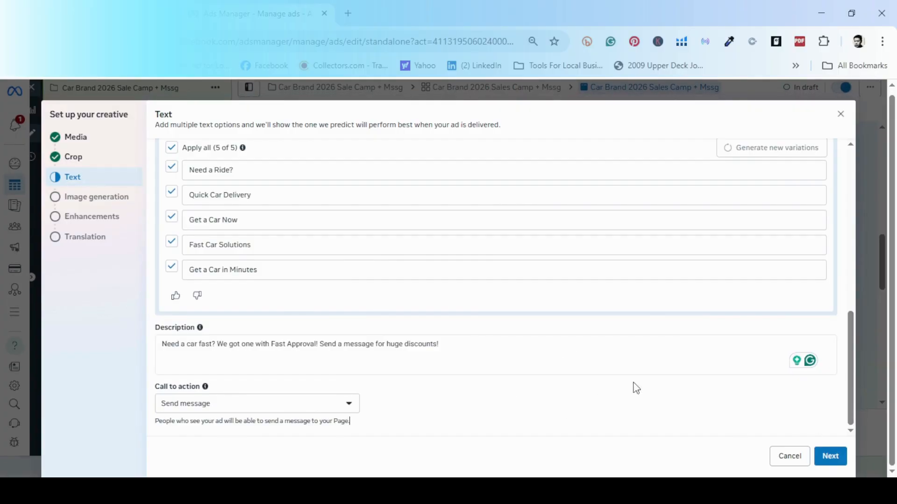
pyautogui.scroll(10, 634, 388)
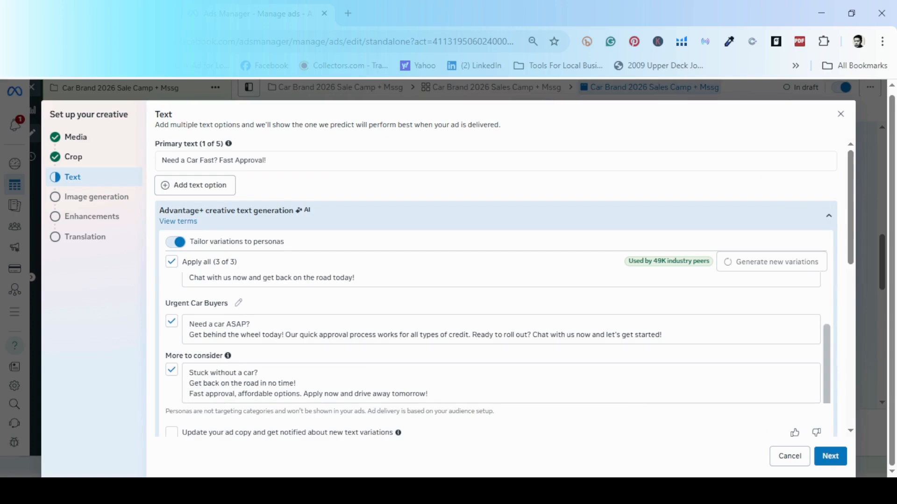
pyautogui.click(832, 457)
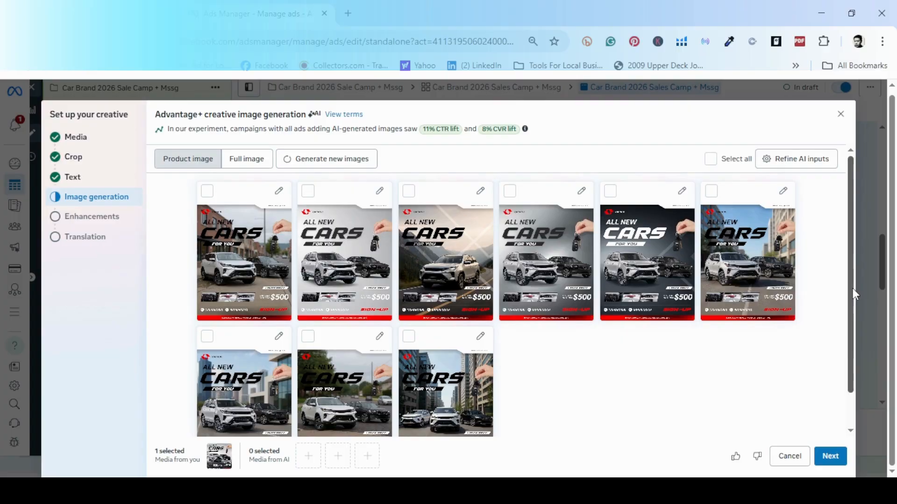
pyautogui.scroll(-1, 853, 369)
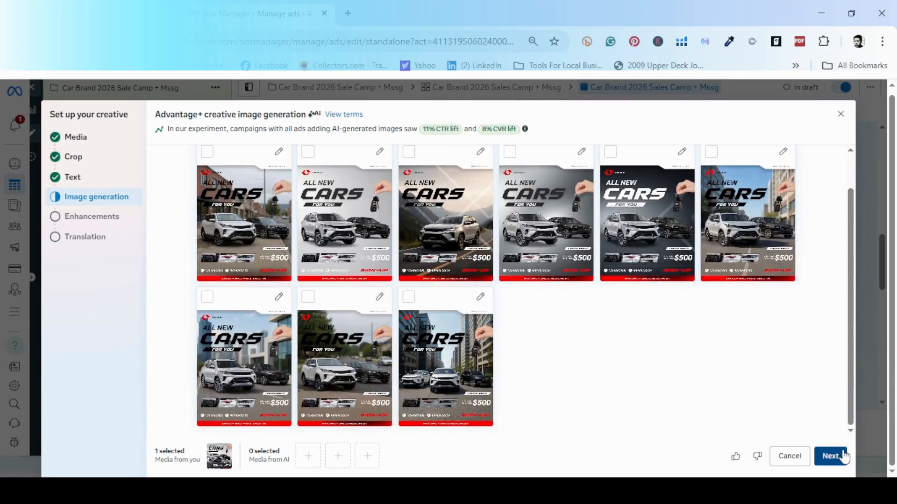
pyautogui.click(830, 456)
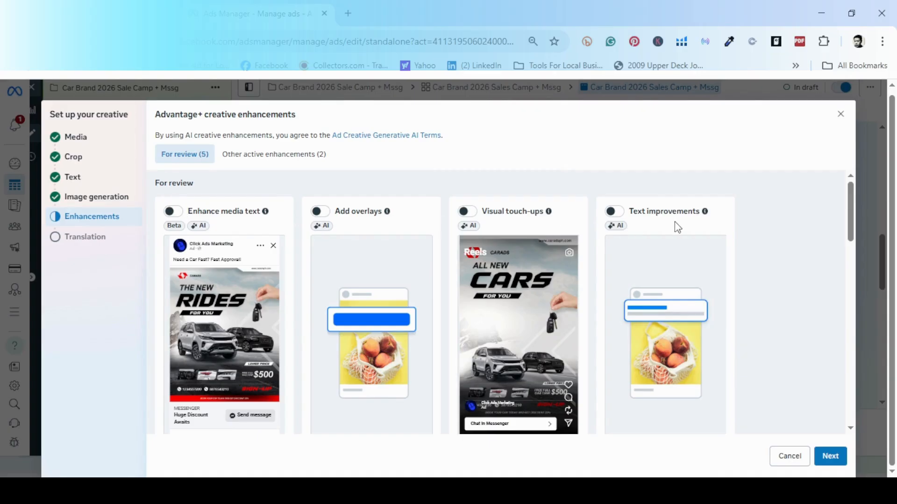
# Step: Turn off the Add music and Flex media creative enhancements
pyautogui.click(250, 158)
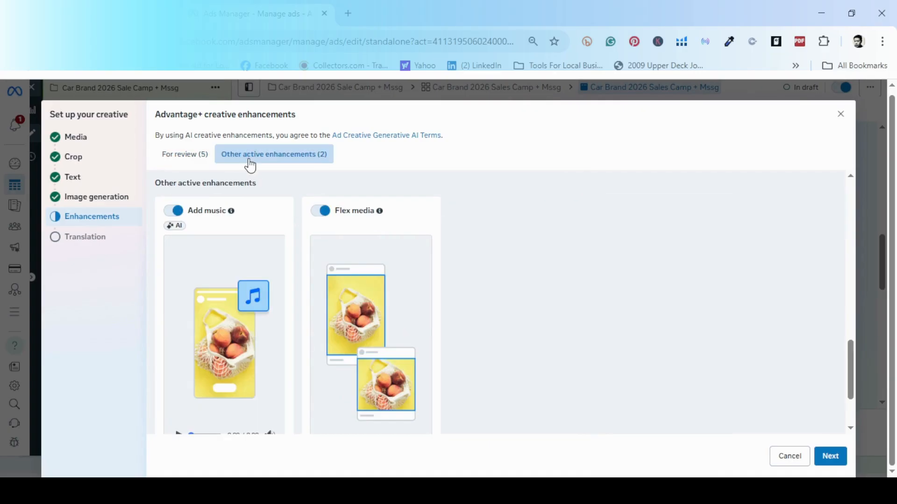
pyautogui.click(171, 213)
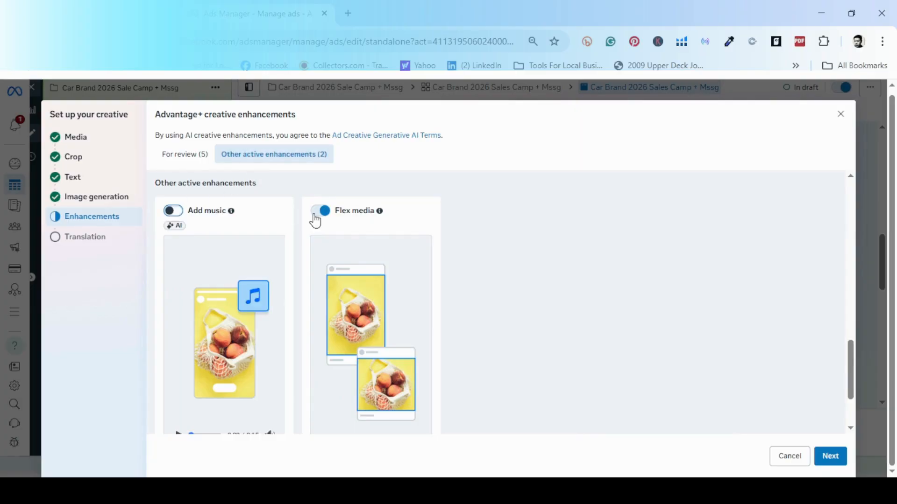
pyautogui.click(321, 213)
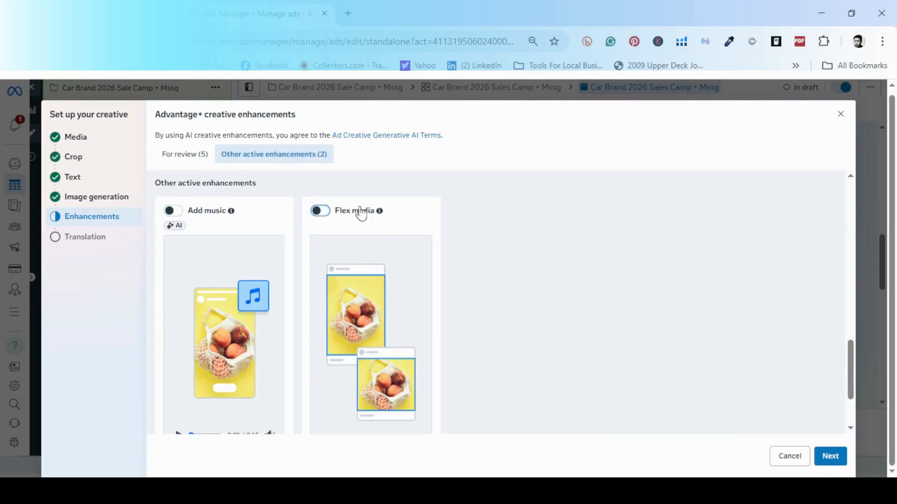
# Step: Check the enhancements for review, leaving them off, and finish the creative setup with text translation off
pyautogui.click(185, 158)
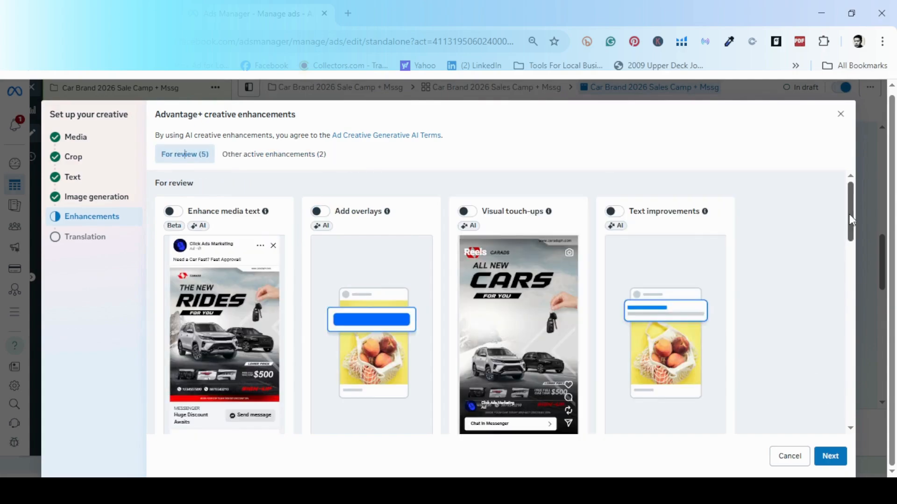
pyautogui.moveTo(850, 213); pyautogui.dragTo(850, 397)
pyautogui.click(830, 457)
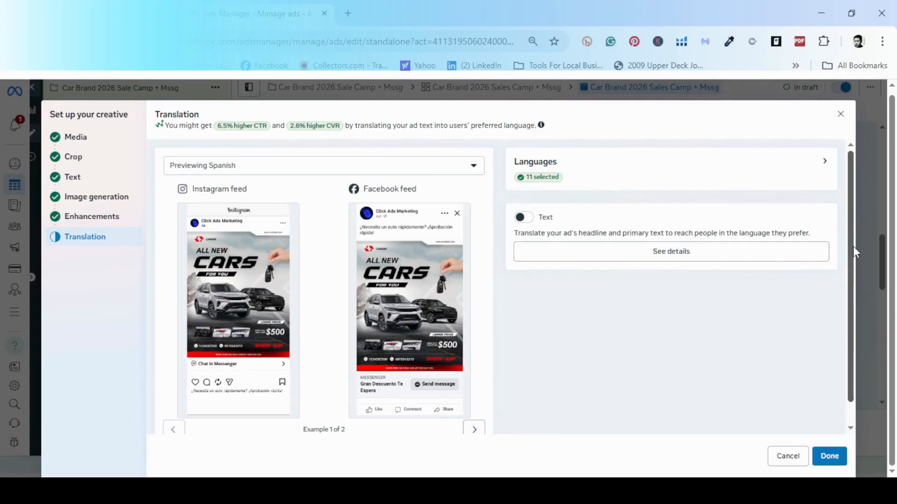
pyautogui.moveTo(853, 245); pyautogui.dragTo(846, 358)
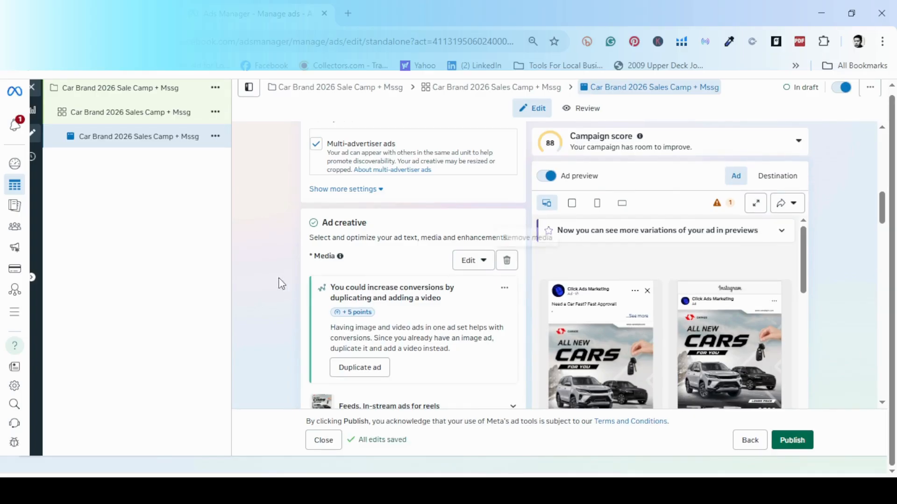
# Step: Duplicate the ad as one copy in the original campaign, keeping existing reactions, comments and shares shown
pyautogui.scroll(-2, 270, 247)
pyautogui.scroll(4, 270, 248)
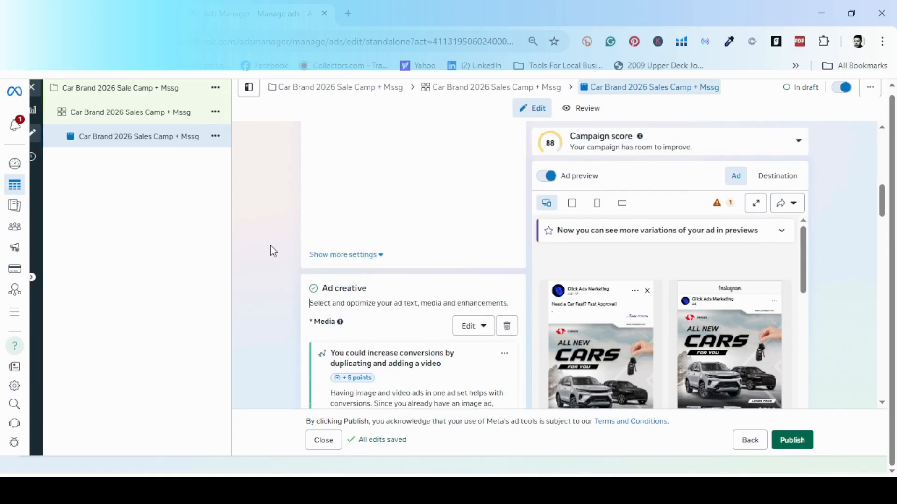
pyautogui.click(214, 143)
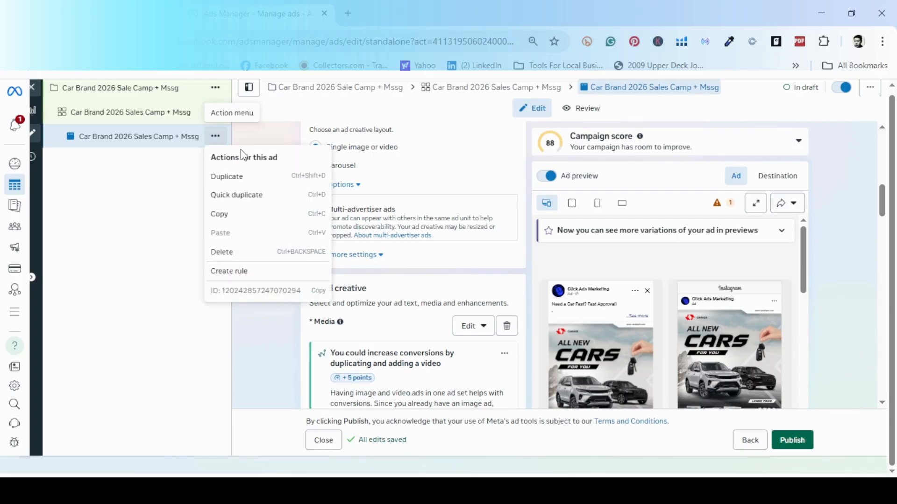
pyautogui.click(253, 182)
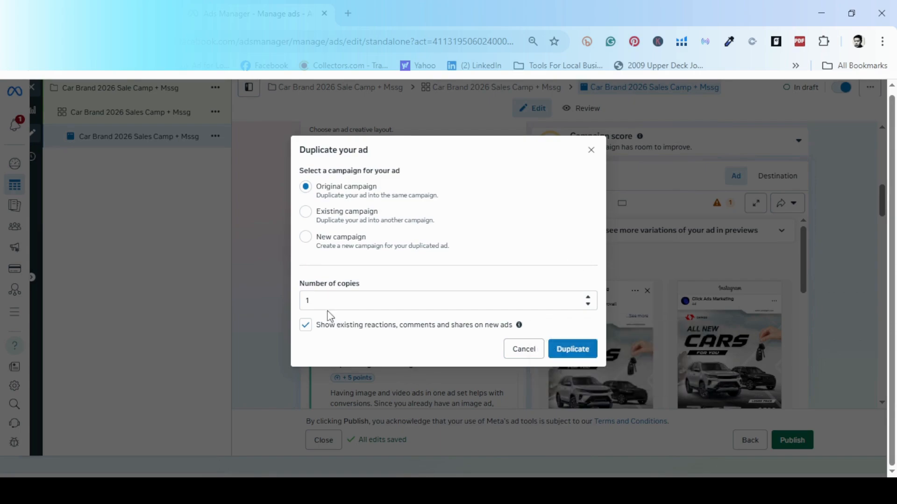
pyautogui.click(576, 348)
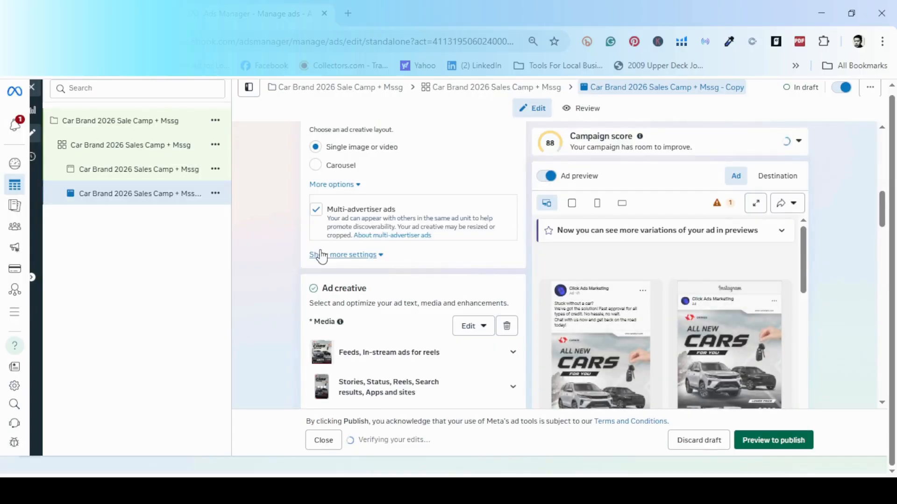
# Step: Go through the duplicated ad's settings and remove its existing media from the ad creative
pyautogui.scroll(10, 439, 242)
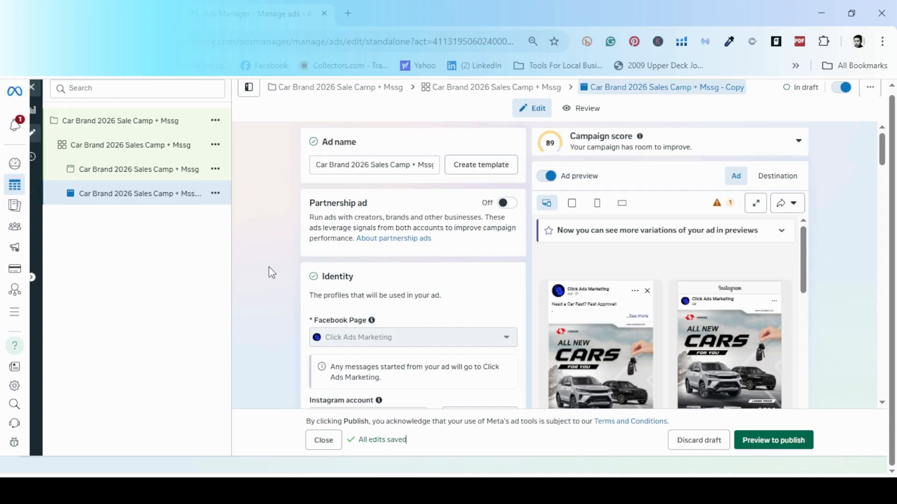
pyautogui.scroll(-1, 271, 274)
pyautogui.scroll(-2, 262, 275)
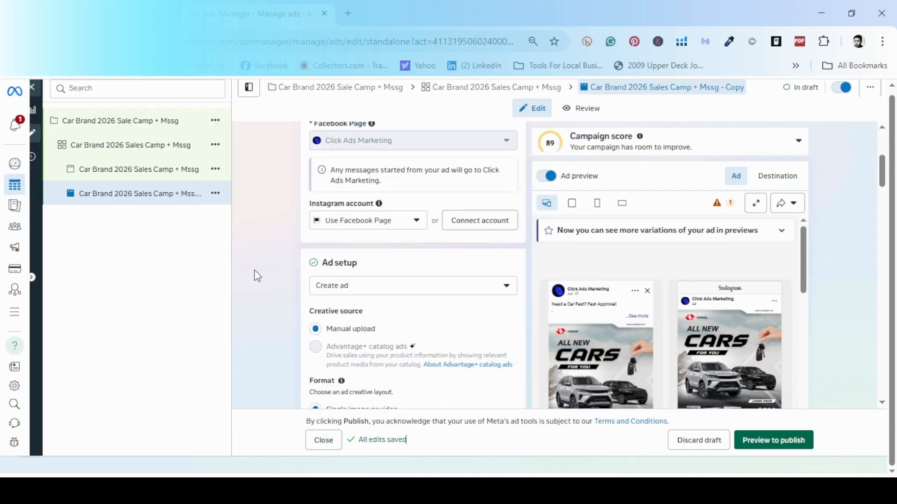
pyautogui.scroll(-1, 256, 276)
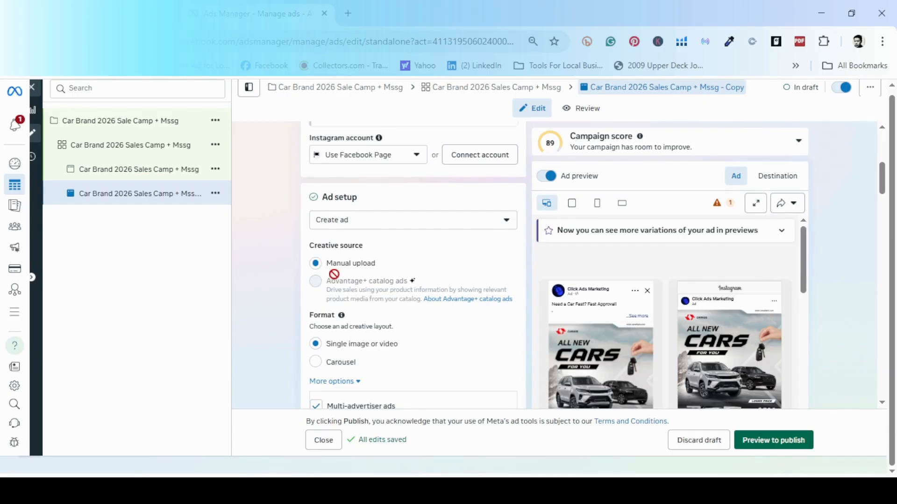
pyautogui.scroll(-1, 284, 331)
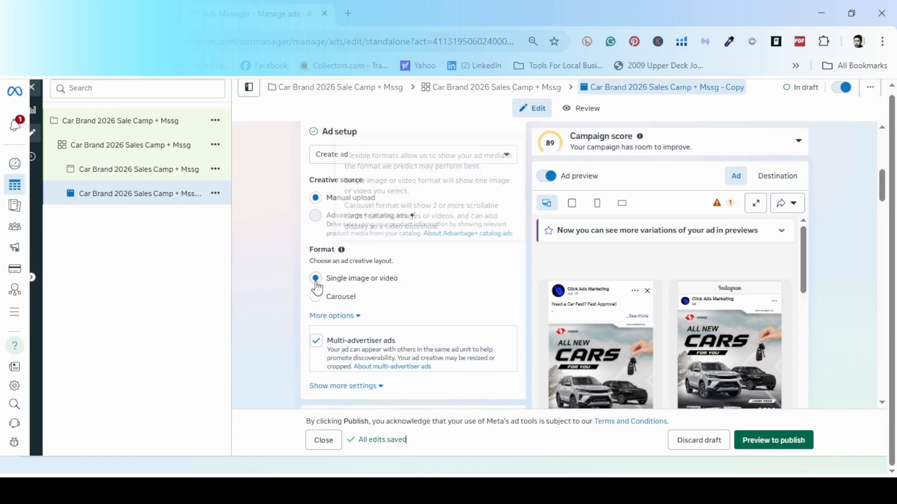
pyautogui.scroll(-4, 303, 319)
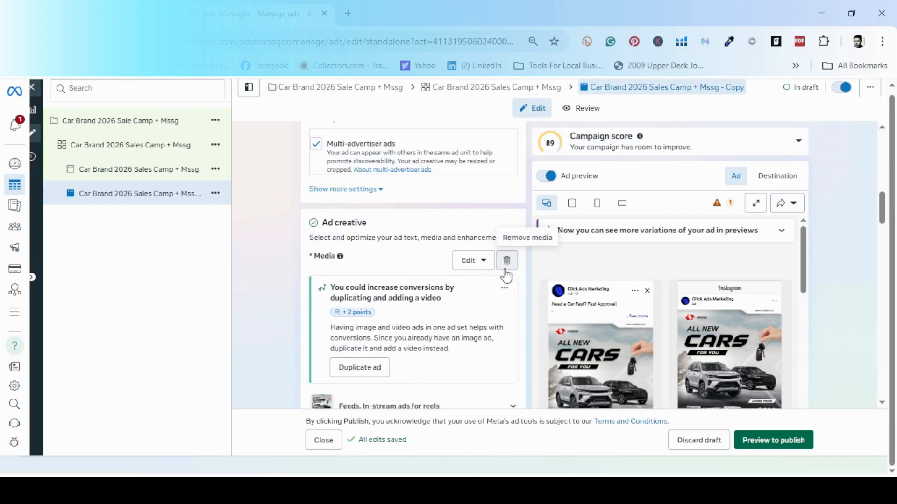
pyautogui.click(506, 261)
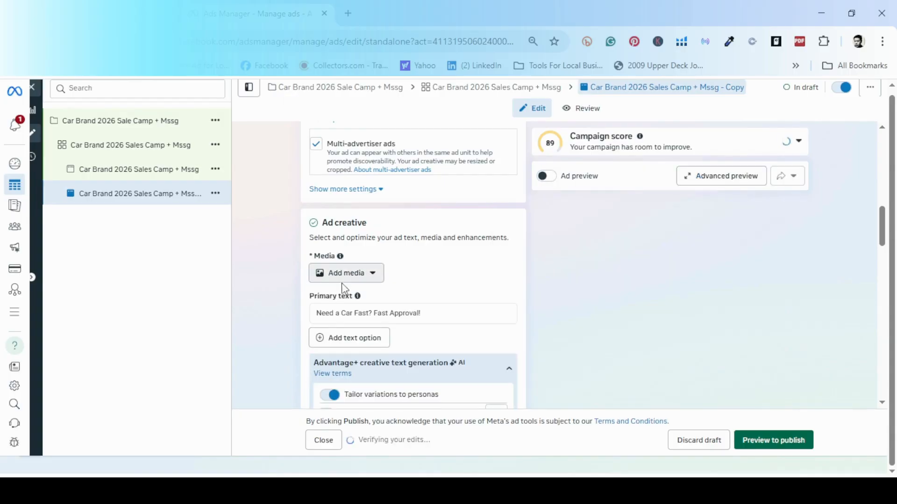
# Step: Add the 1080 × 1350 "Dream Car" image to the duplicated ad and continue to the placement crops
pyautogui.click(337, 280)
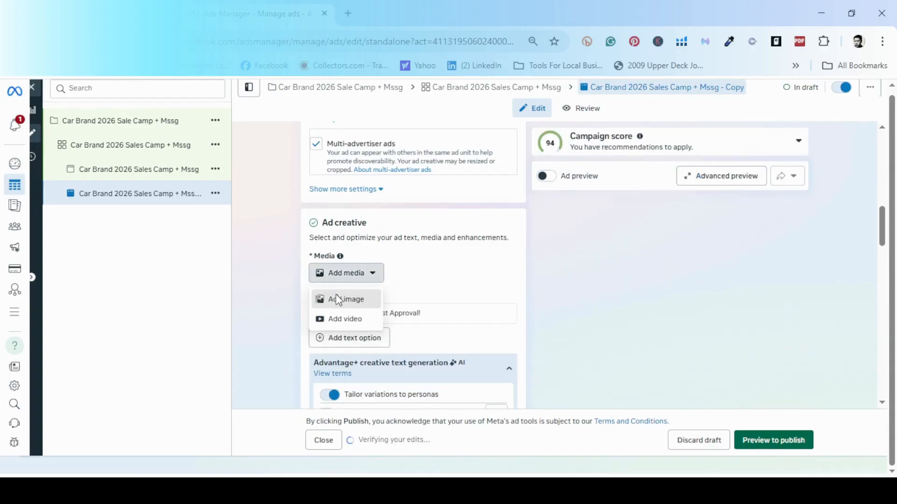
pyautogui.click(339, 300)
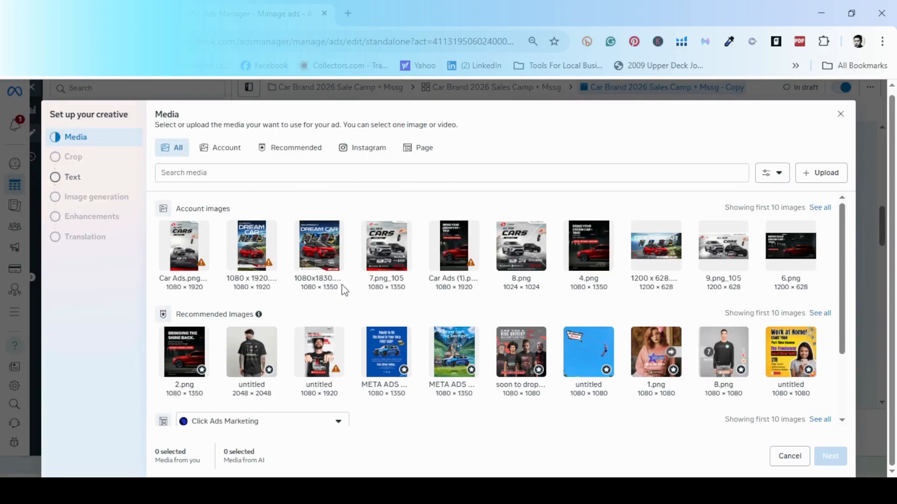
pyautogui.click(323, 254)
pyautogui.click(829, 456)
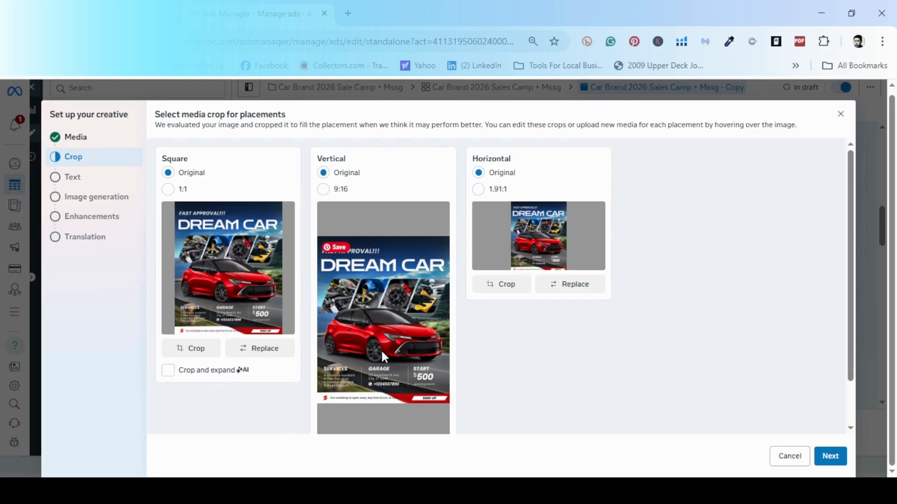
# Step: Replace the vertical placement's media with the 1080 × 1920 "Dream Car" image
pyautogui.scroll(-1, 381, 349)
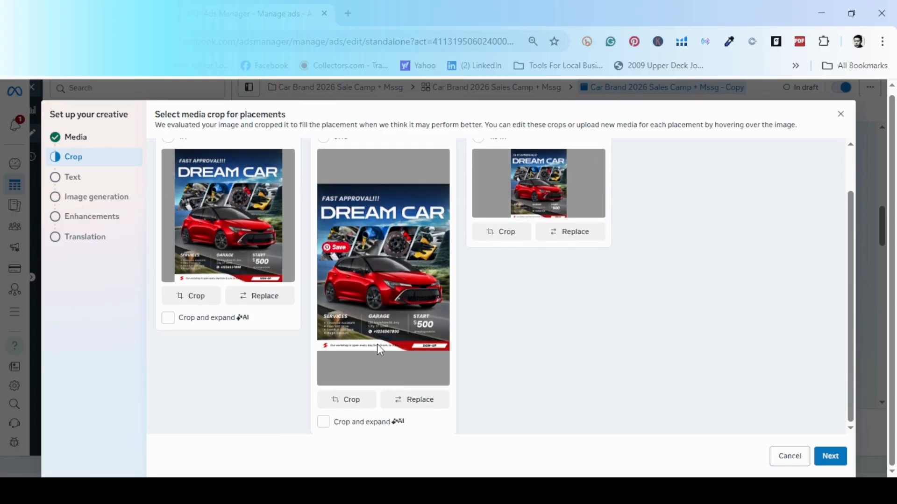
pyautogui.click(405, 401)
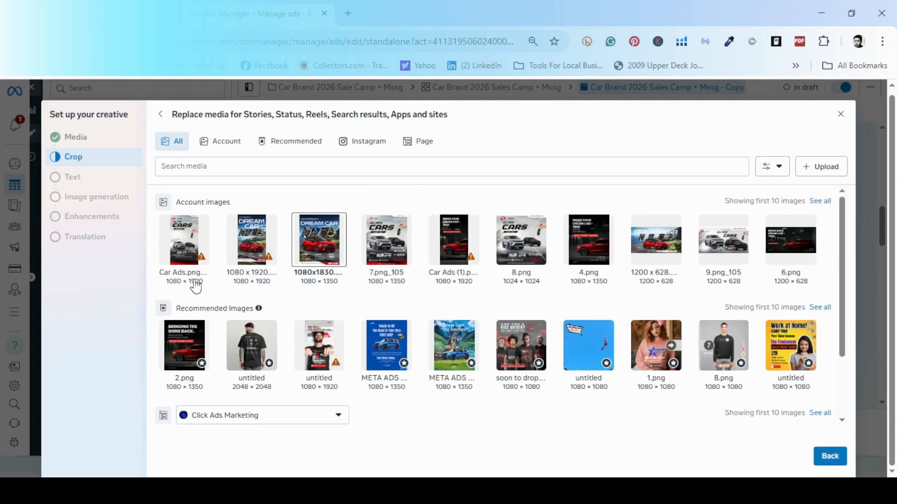
pyautogui.click(247, 257)
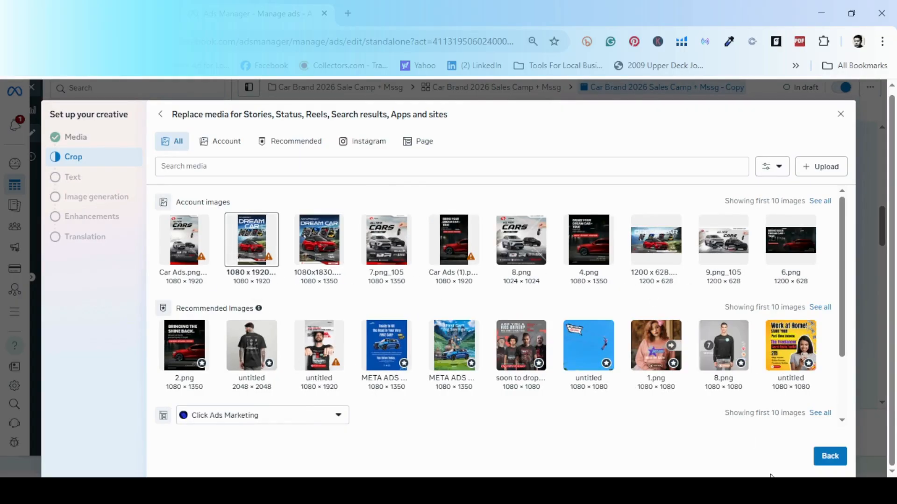
pyautogui.click(827, 462)
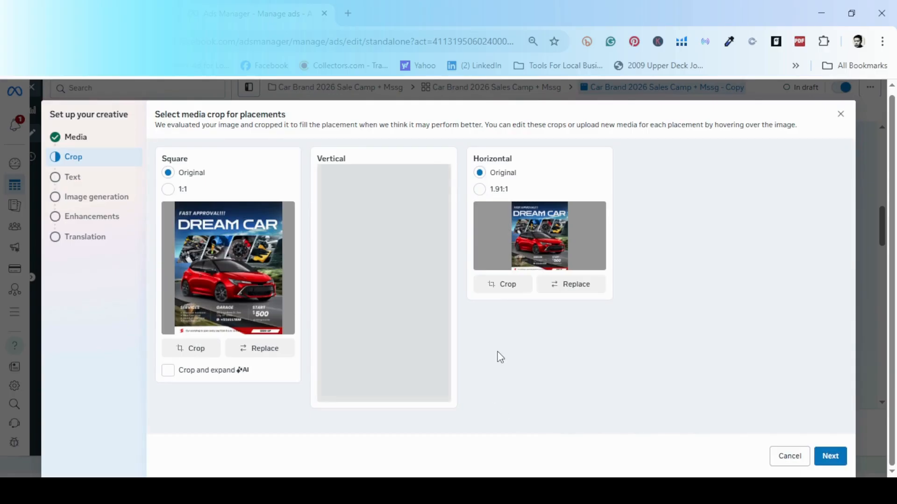
pyautogui.click(572, 286)
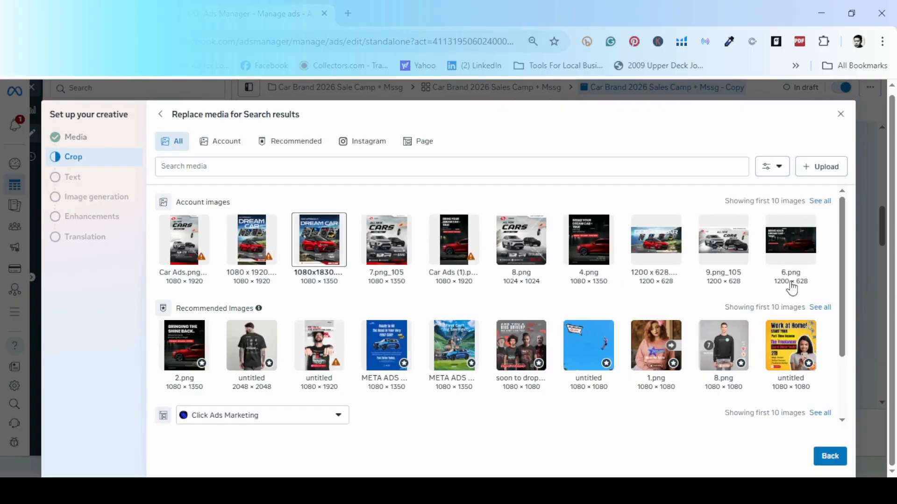
pyautogui.click(791, 248)
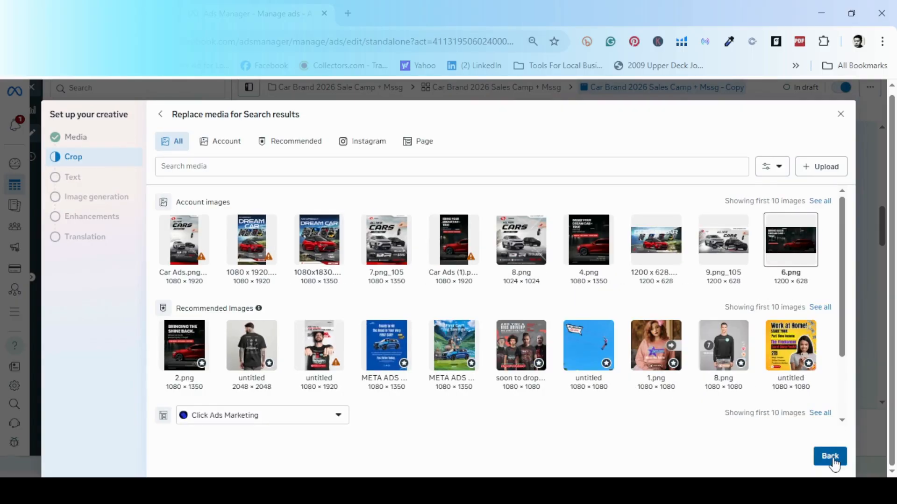
pyautogui.click(832, 460)
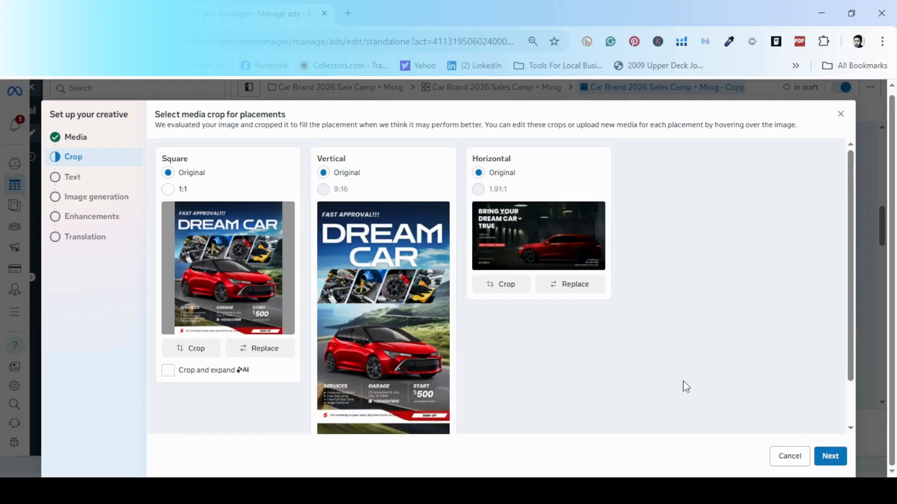
# Step: Replace the horizontal placement's media with the 1200 × 628 "Dream Car" image and continue to the ad text
pyautogui.click(569, 286)
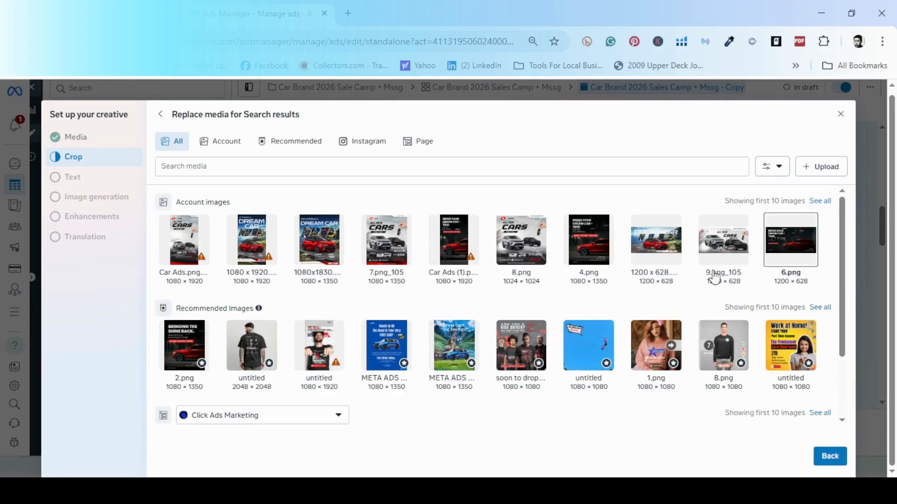
pyautogui.click(656, 240)
pyautogui.click(830, 457)
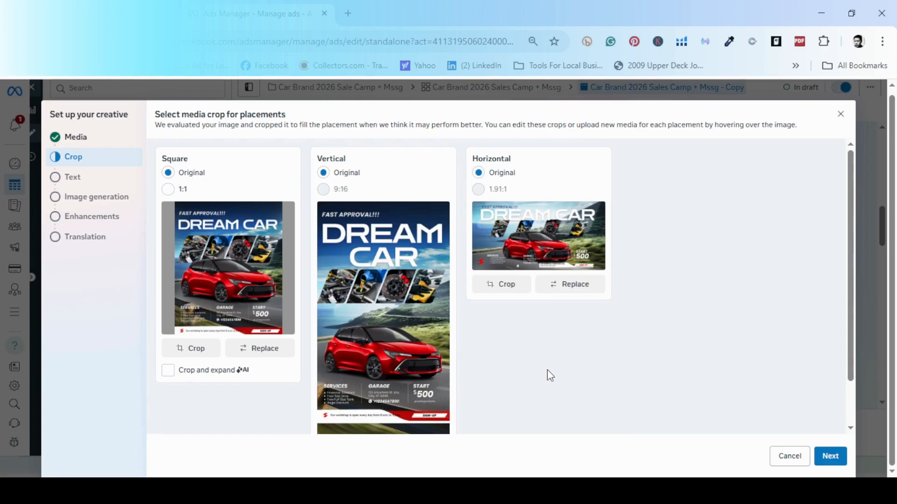
pyautogui.scroll(-2, 548, 369)
pyautogui.scroll(2, 547, 370)
pyautogui.scroll(-2, 547, 369)
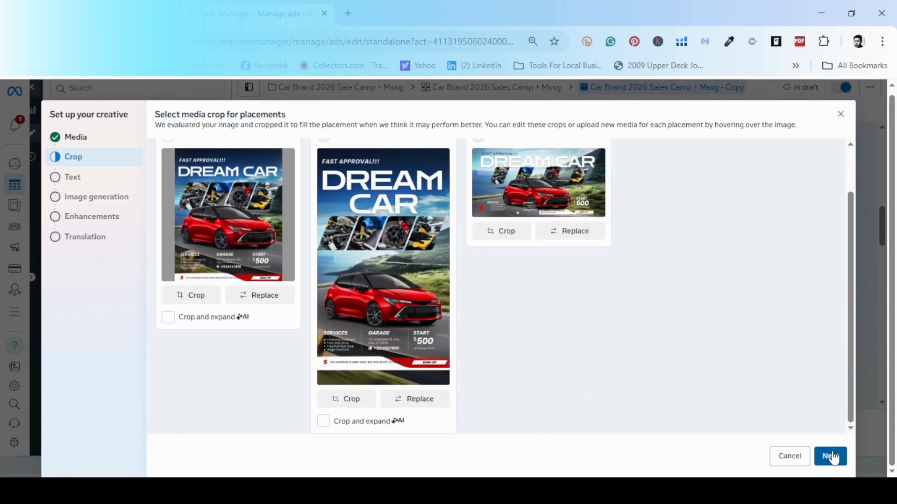
pyautogui.click(831, 457)
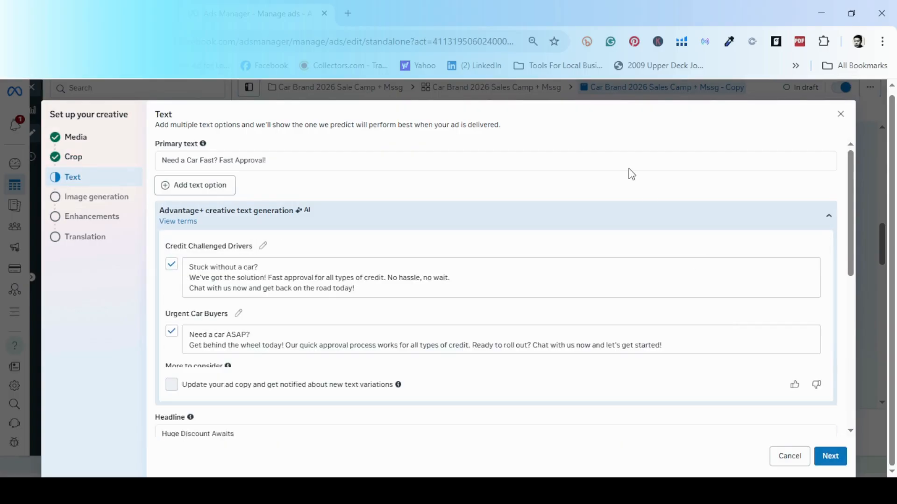
# Step: Check the ad's primary text, headline variations and description, and continue past image generation without adding any AI images
pyautogui.click(629, 161)
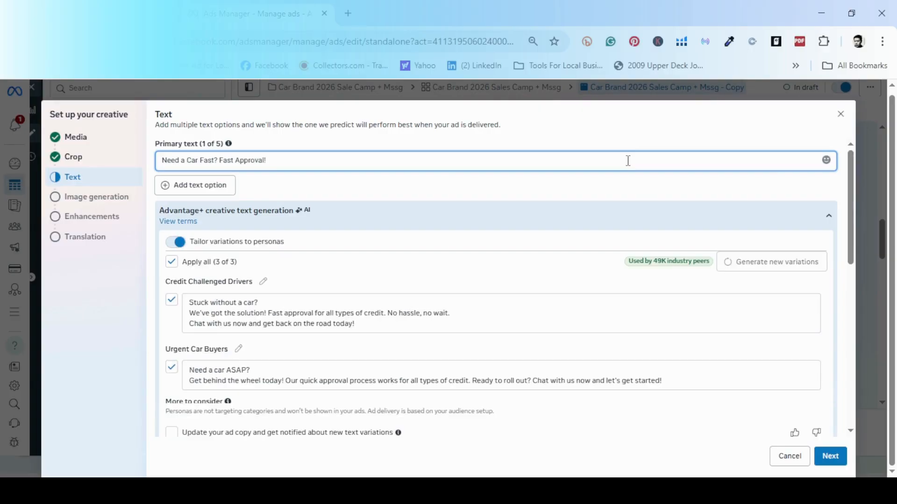
pyautogui.click(546, 282)
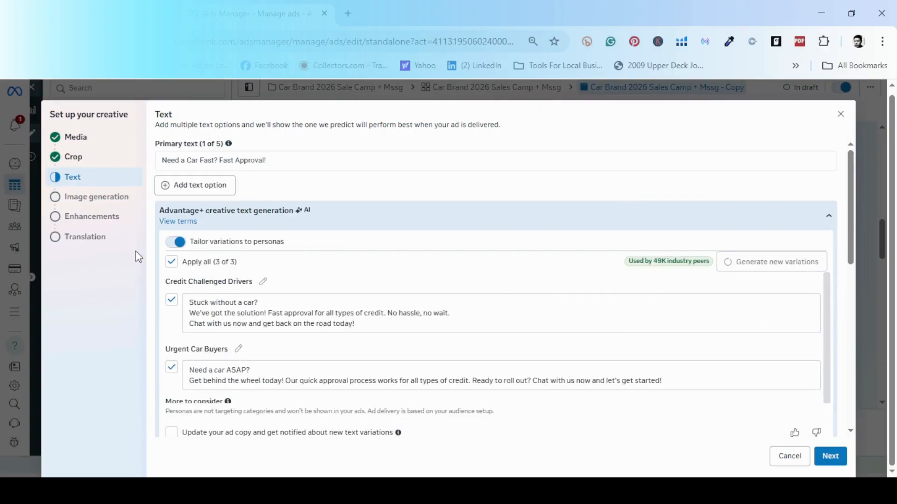
pyautogui.click(173, 260)
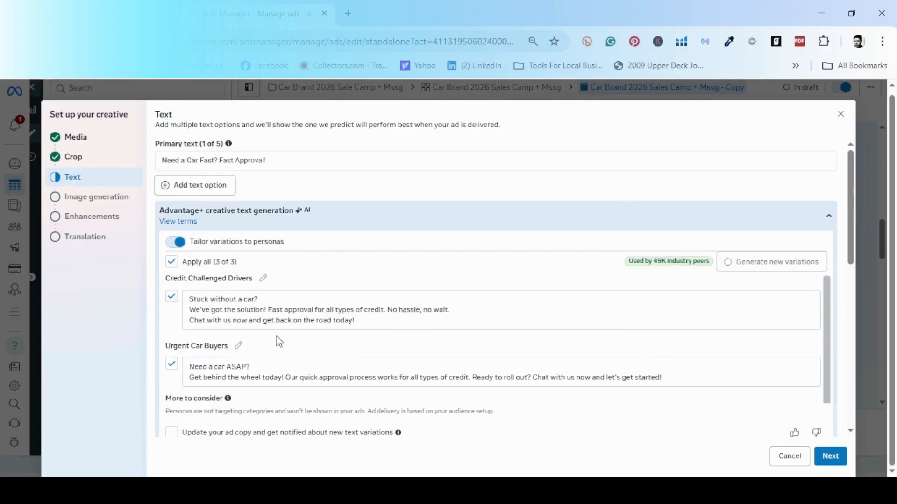
pyautogui.scroll(-1, 280, 337)
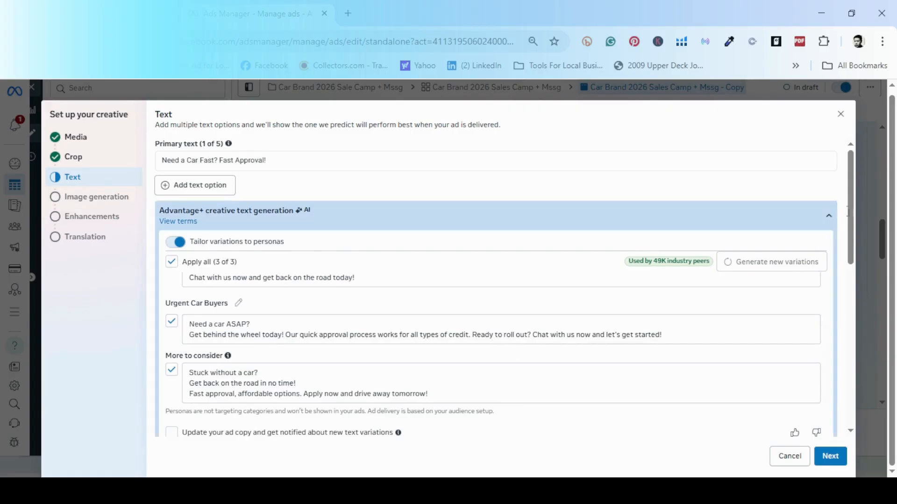
pyautogui.moveTo(850, 220); pyautogui.dragTo(851, 365)
pyautogui.click(369, 261)
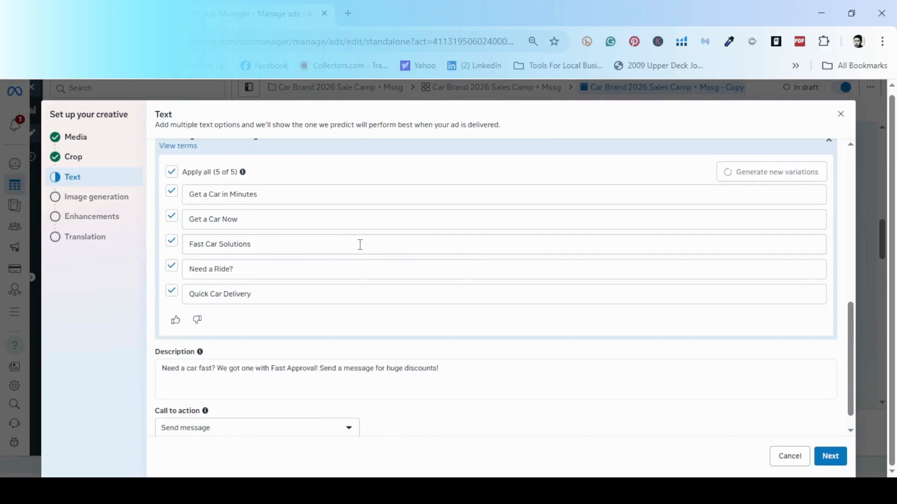
pyautogui.scroll(2, 360, 244)
pyautogui.scroll(-3, 363, 281)
pyautogui.click(542, 357)
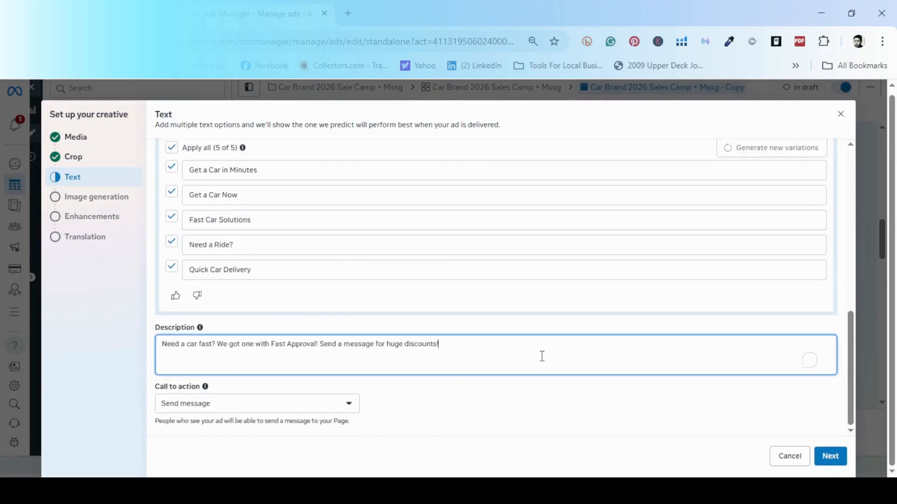
pyautogui.click(595, 423)
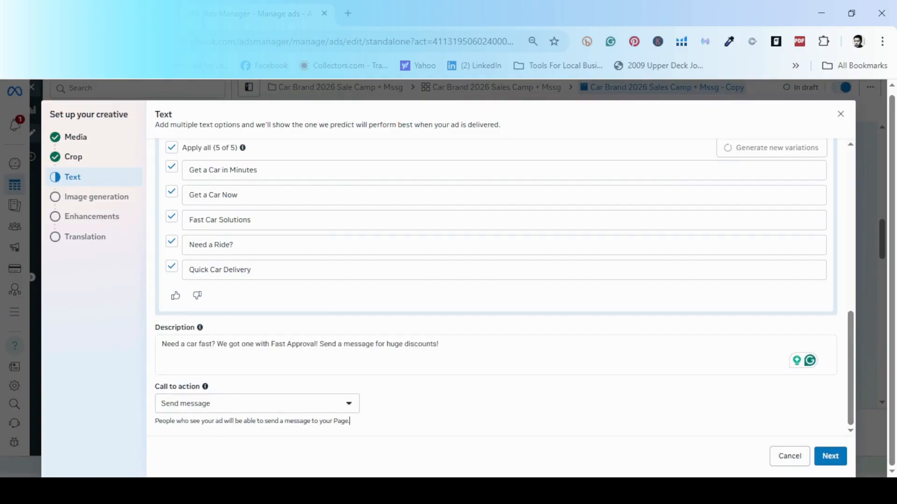
pyautogui.click(831, 458)
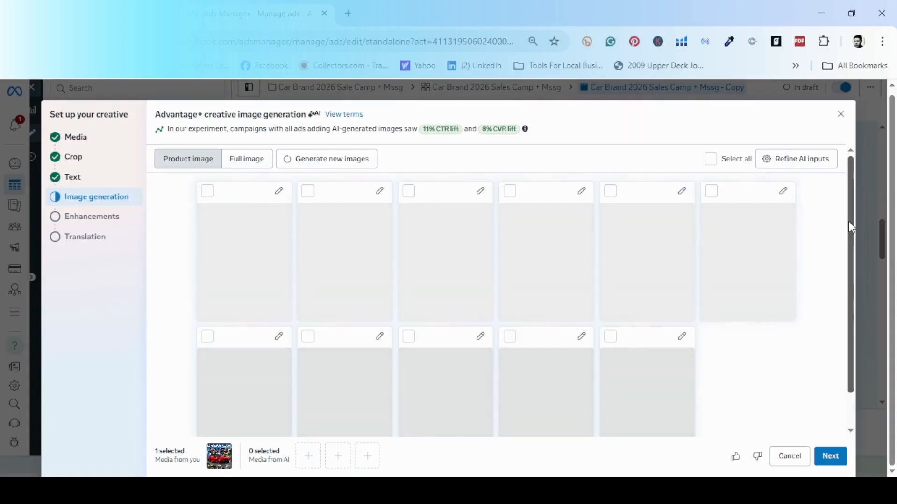
pyautogui.scroll(-2, 853, 288)
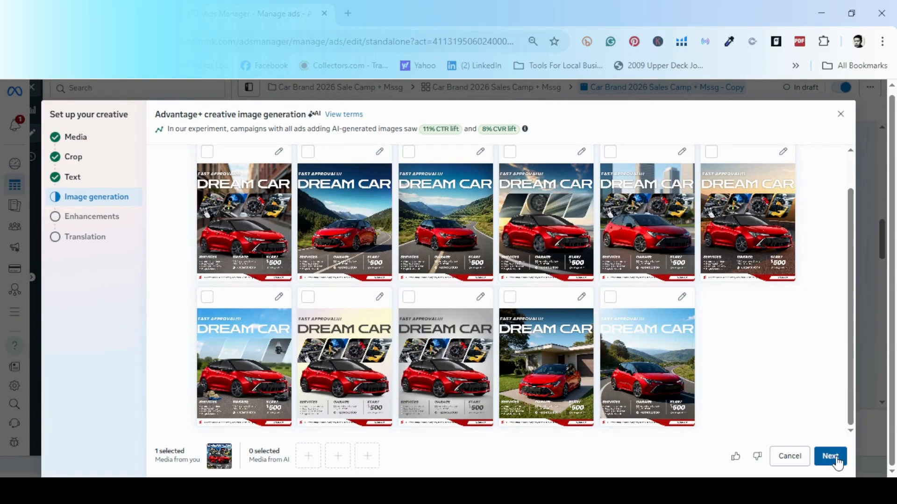
pyautogui.click(837, 461)
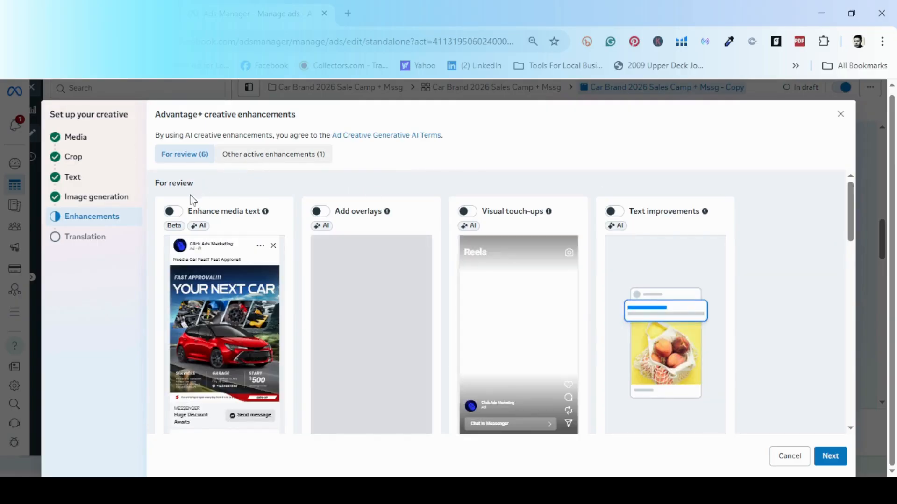
# Step: Turn off the Add music enhancement and finish the creative setup with text translation left off
pyautogui.click(246, 157)
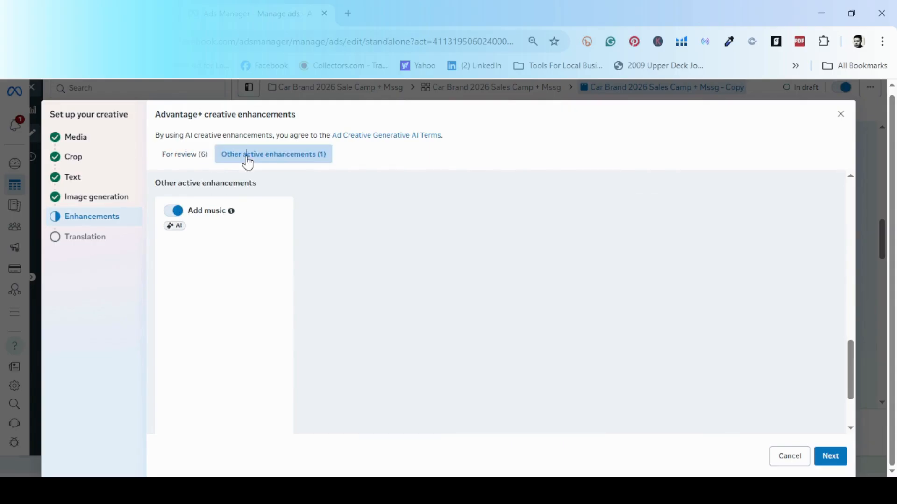
pyautogui.click(171, 212)
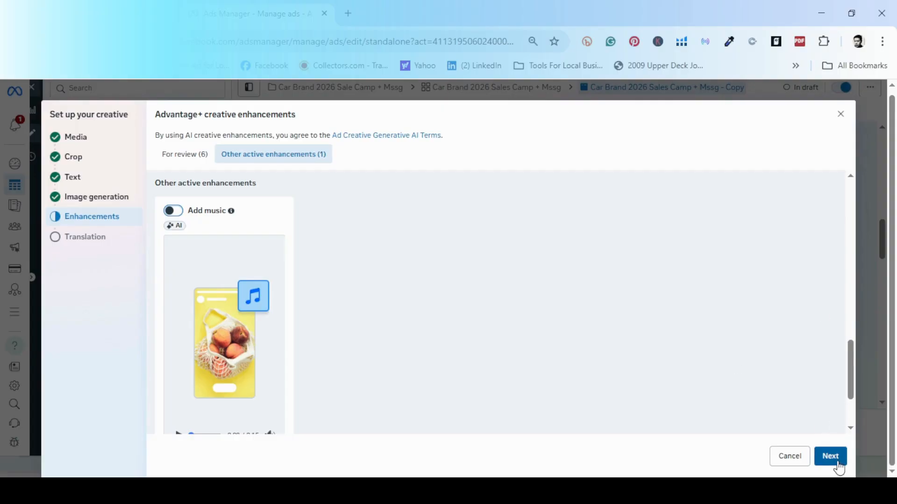
pyautogui.click(831, 457)
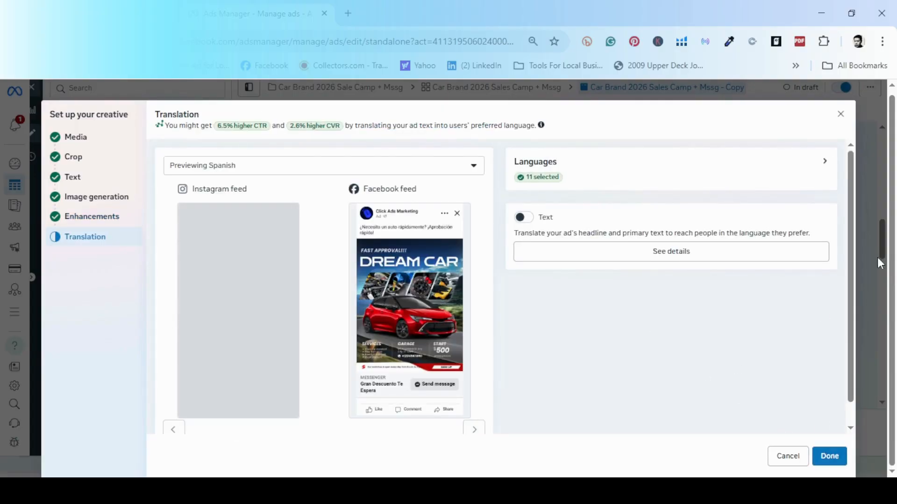
pyautogui.moveTo(849, 259); pyautogui.dragTo(851, 232)
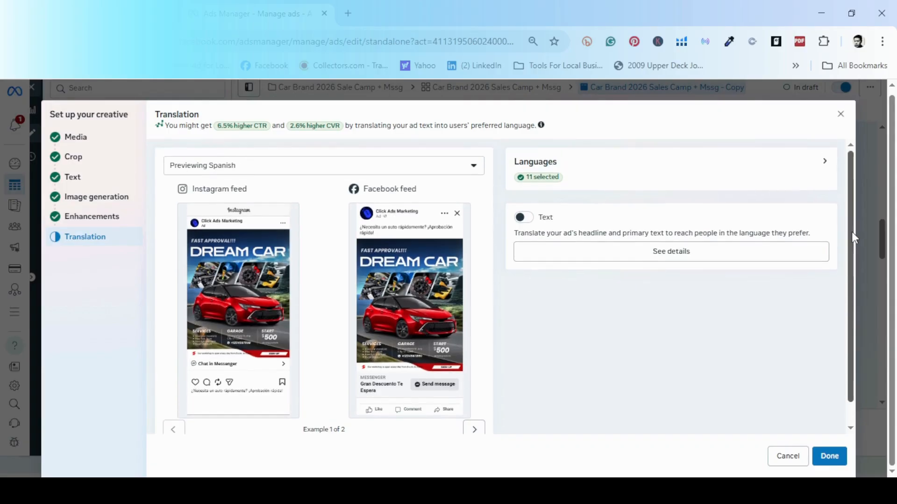
pyautogui.click(834, 459)
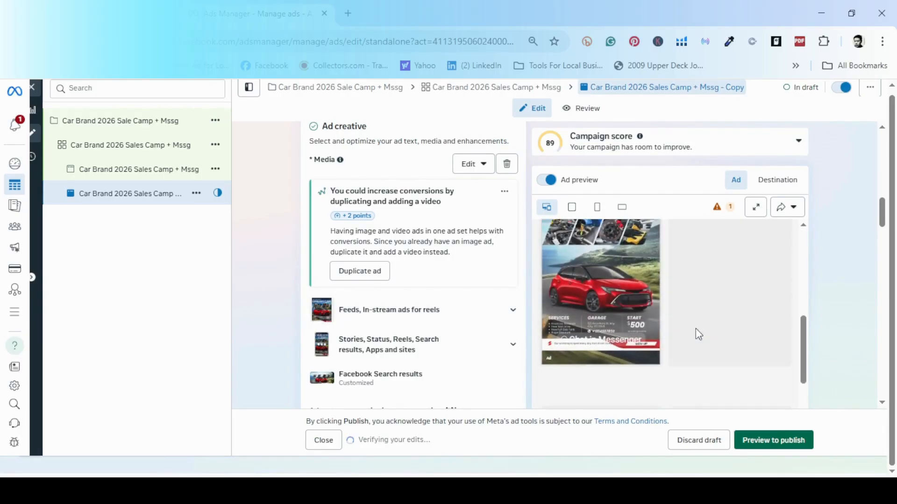
# Step: Look through the duplicated ad's placement previews and its ad settings in the editor
pyautogui.scroll(-10, 696, 329)
pyautogui.scroll(-10, 696, 329)
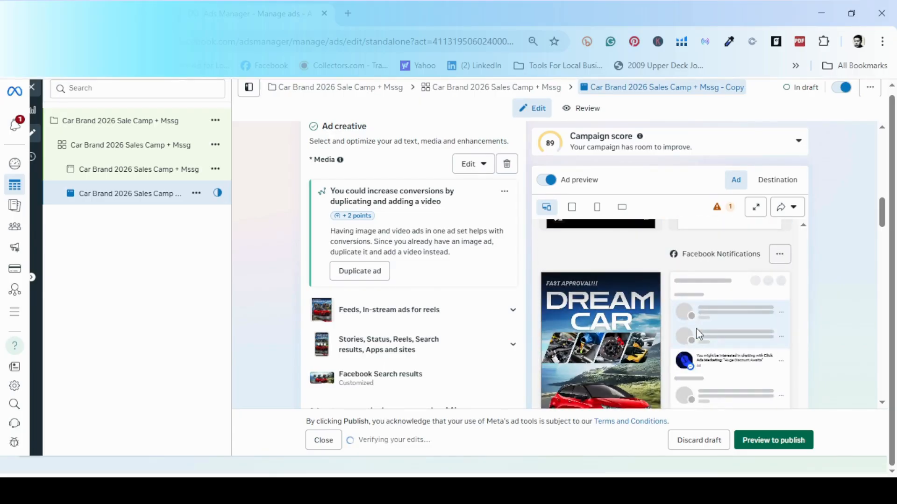
pyautogui.scroll(-5, 696, 331)
pyautogui.scroll(6, 446, 302)
pyautogui.scroll(6, 448, 308)
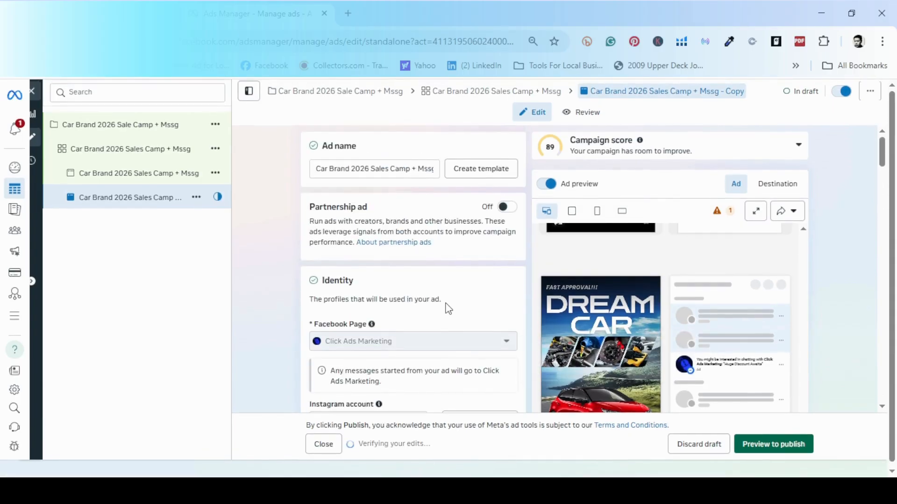
pyautogui.scroll(-1, 449, 308)
pyautogui.scroll(-10, 519, 327)
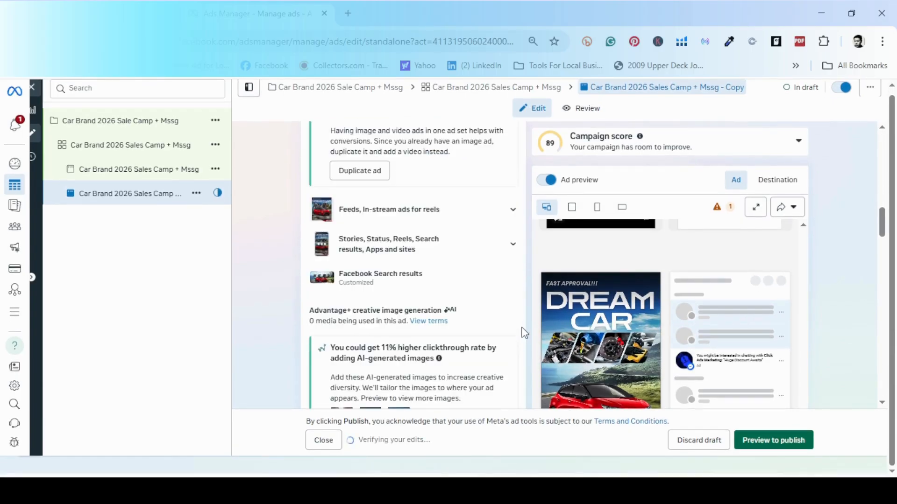
# Step: Examine how the duplicated ad appears across all Facebook, Instagram, Messenger and Audience Network placements in the advanced preview
pyautogui.click(759, 210)
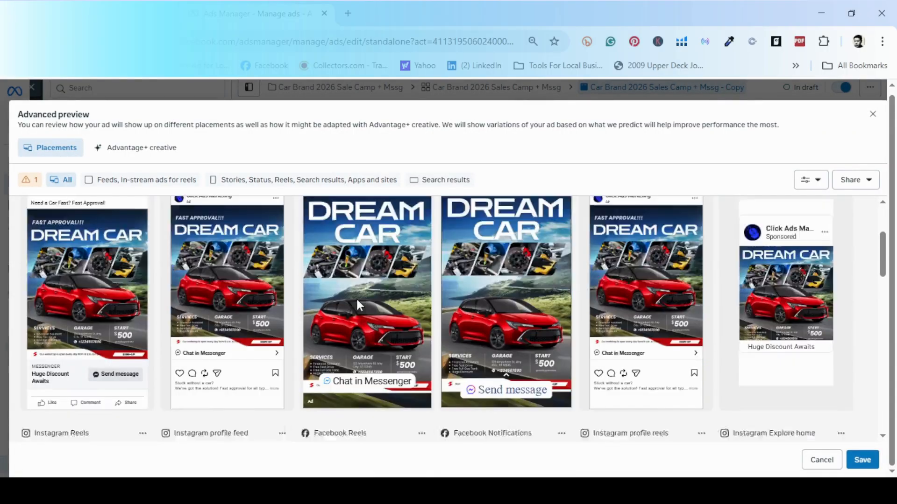
pyautogui.scroll(-3, 188, 263)
pyautogui.scroll(1, 188, 264)
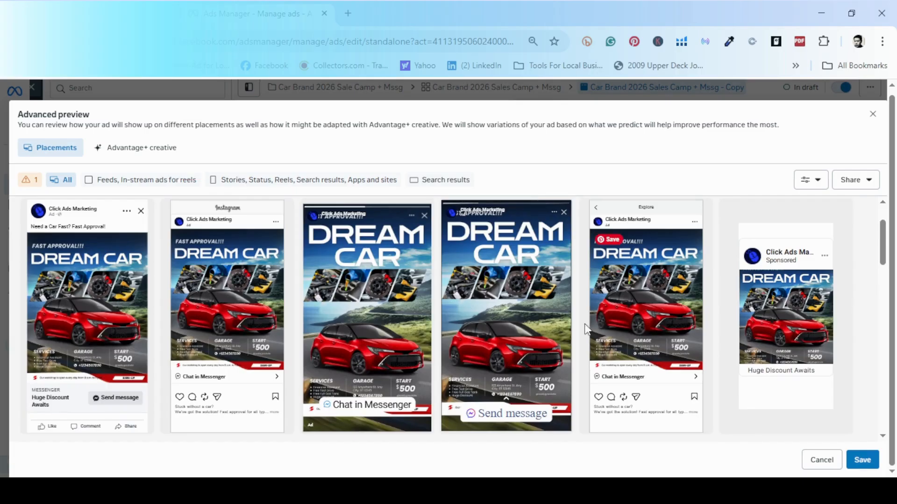
pyautogui.scroll(-10, 626, 317)
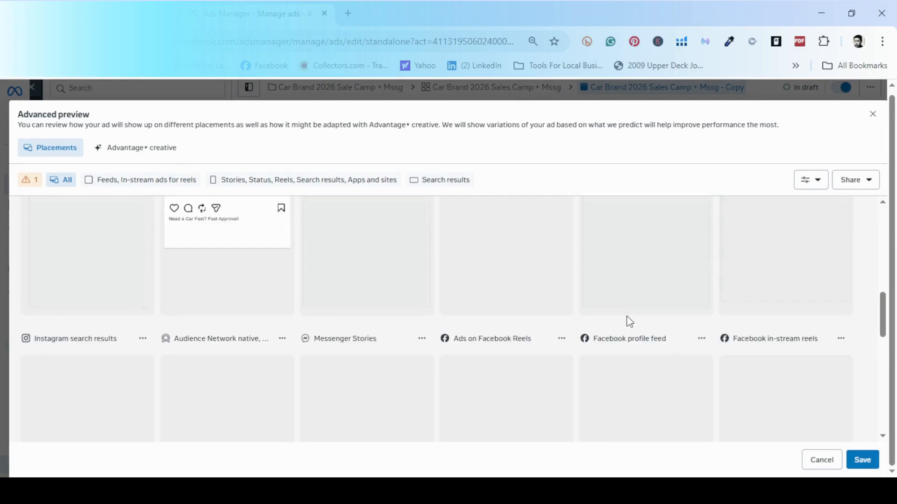
pyautogui.scroll(3, 627, 317)
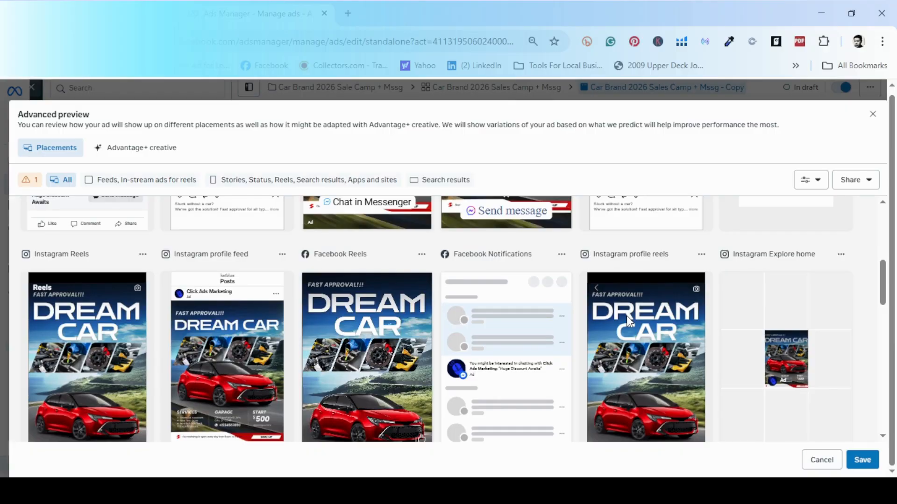
pyautogui.scroll(-3, 627, 316)
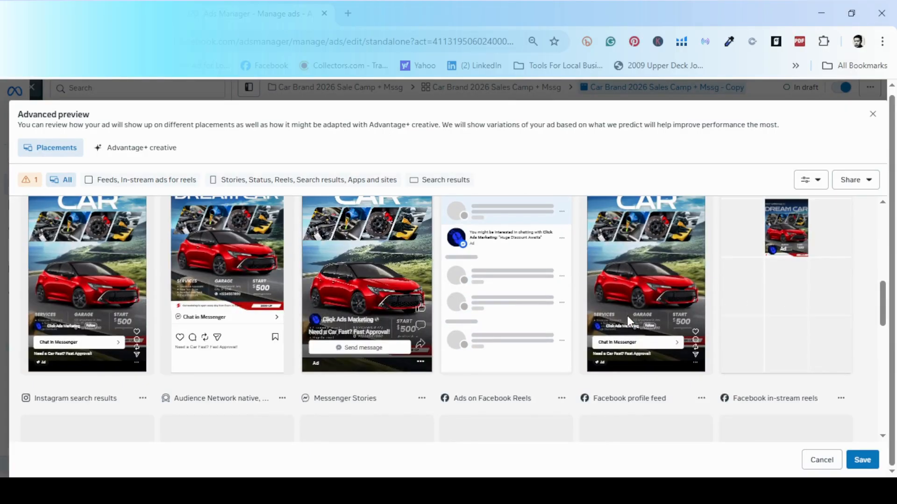
pyautogui.scroll(-1, 628, 320)
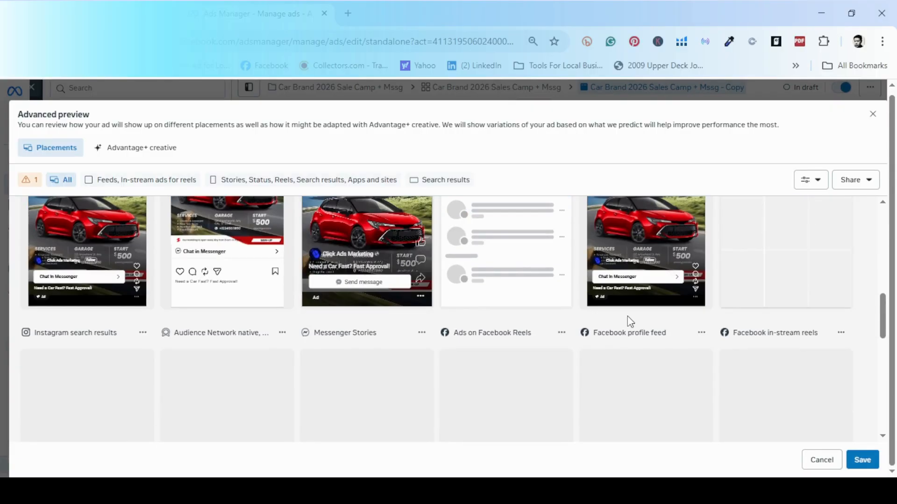
pyautogui.scroll(-1, 627, 316)
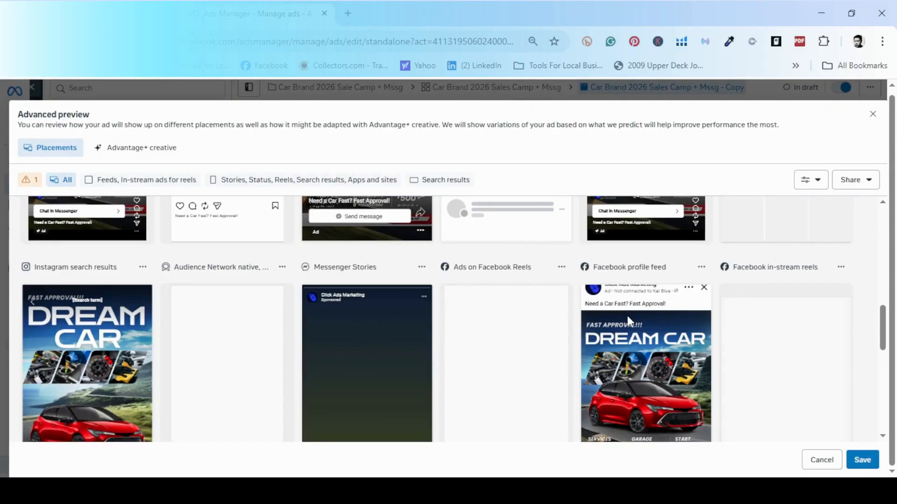
pyautogui.scroll(-1, 627, 315)
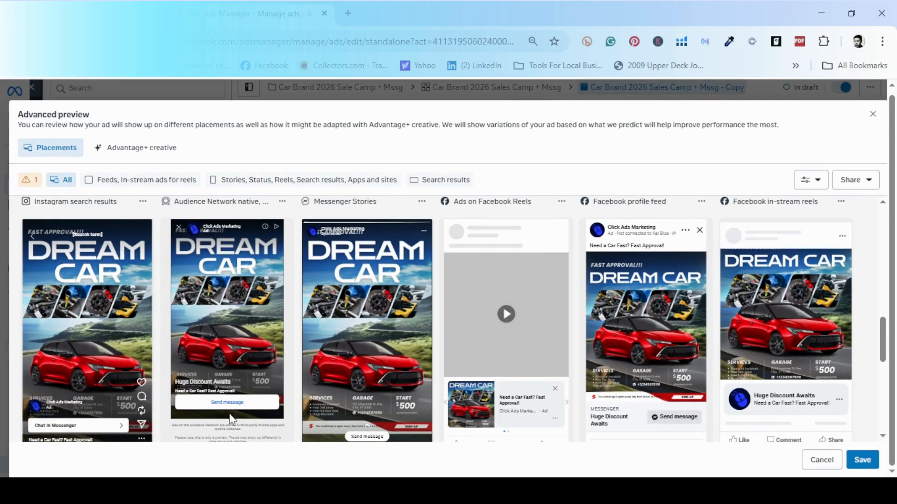
pyautogui.scroll(-2, 717, 332)
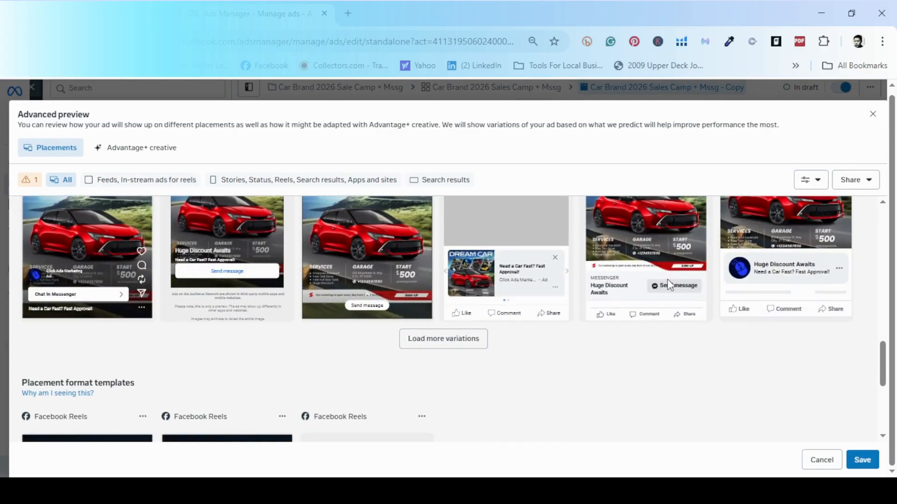
pyautogui.scroll(4, 667, 282)
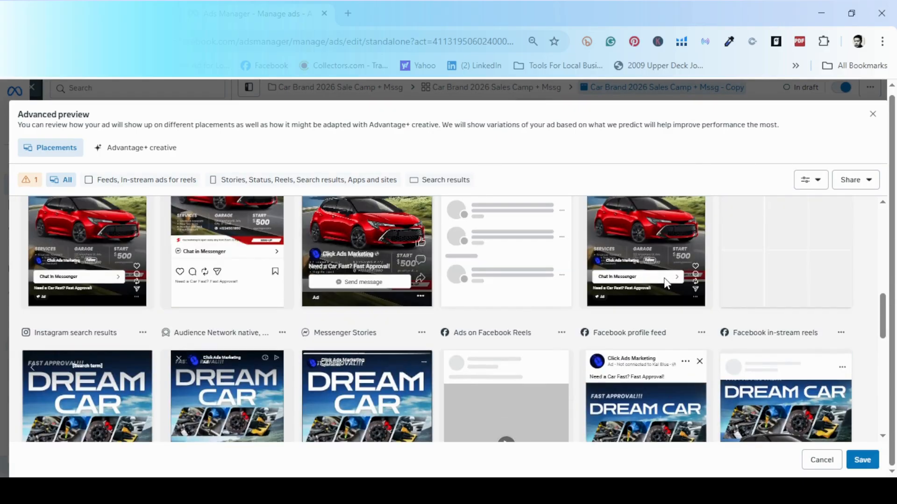
pyautogui.scroll(4, 665, 282)
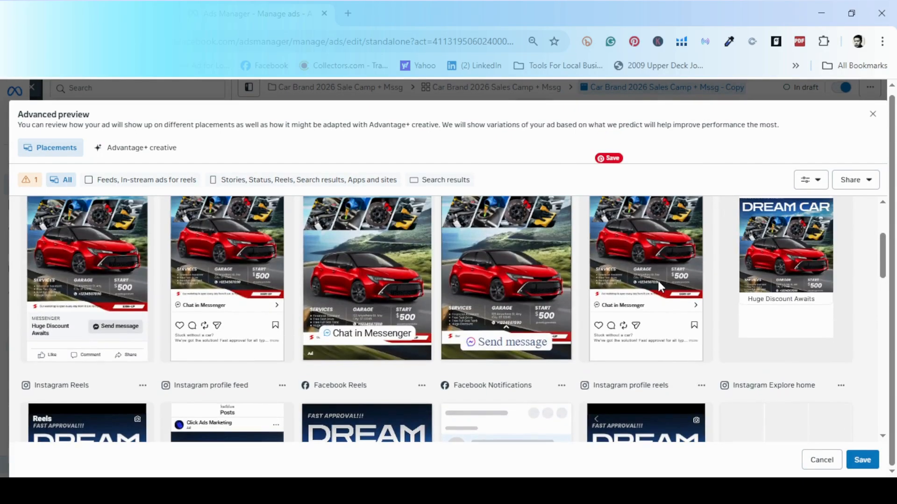
pyautogui.scroll(4, 657, 281)
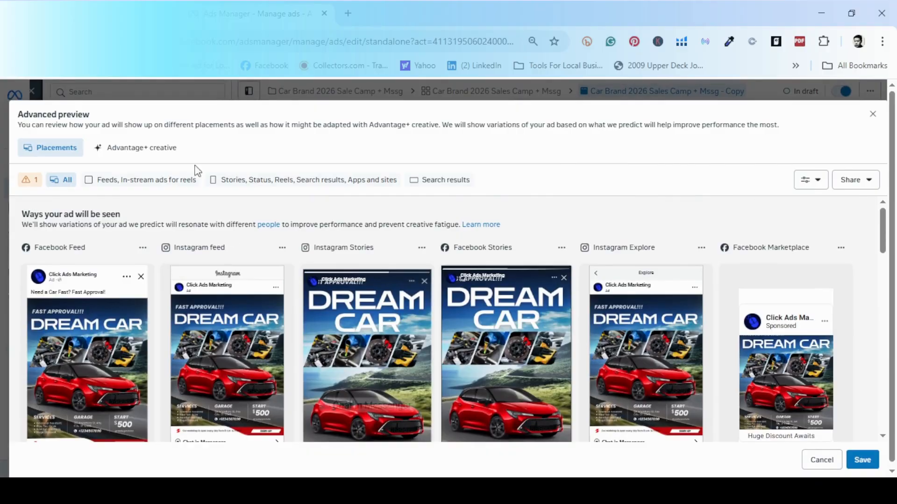
# Step: Check the Advantage+ creative optimizations in the advanced preview, leave them all turned off and save
pyautogui.click(128, 153)
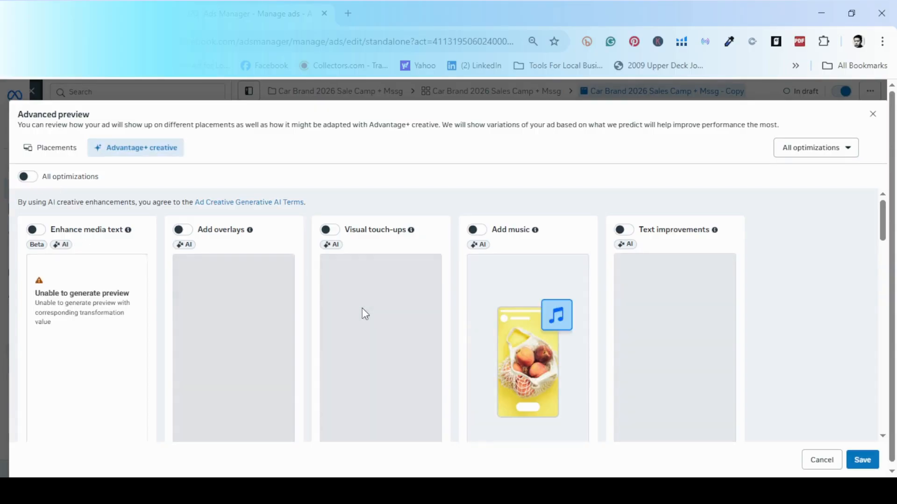
pyautogui.scroll(-3, 308, 344)
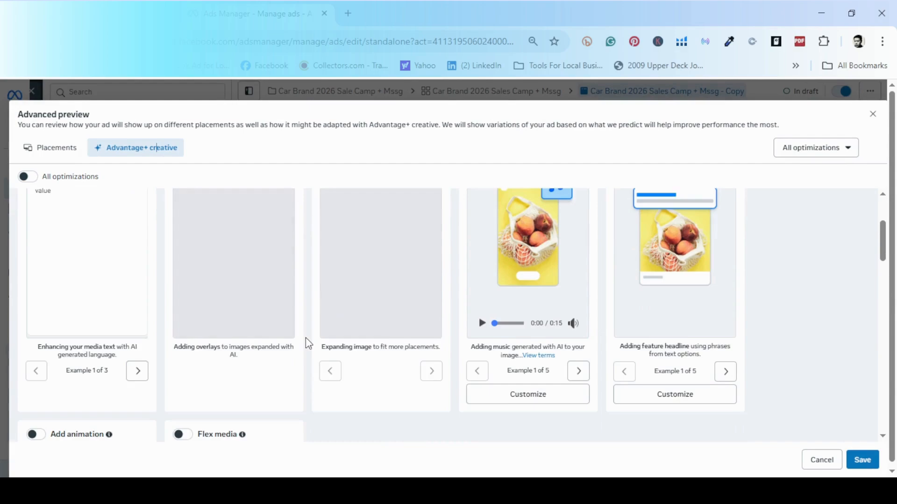
pyautogui.scroll(-4, 306, 342)
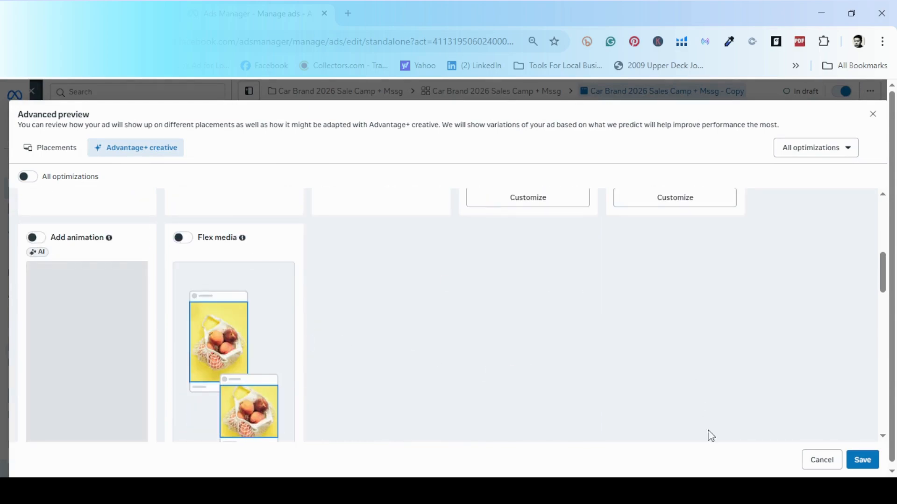
pyautogui.click(864, 463)
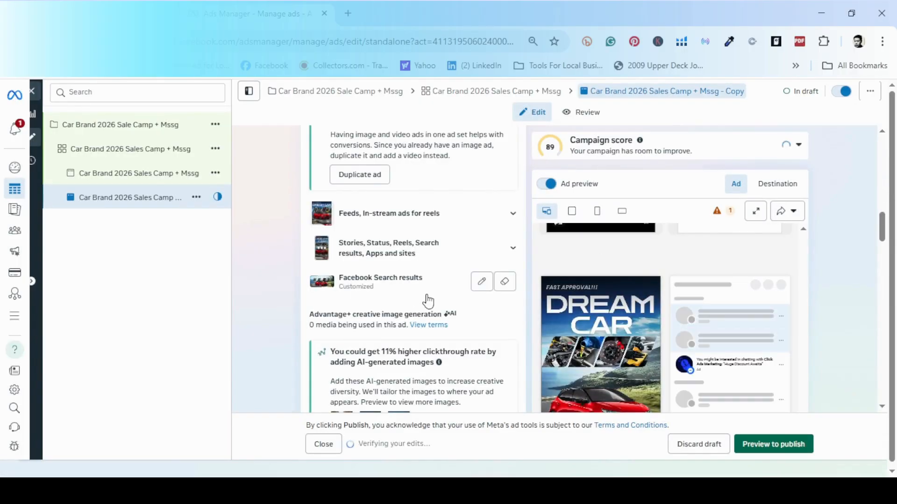
# Step: Review the duplicated ad's text, headline options, call to action, message template, ad setup and identity settings
pyautogui.scroll(-2, 428, 300)
pyautogui.scroll(-10, 426, 295)
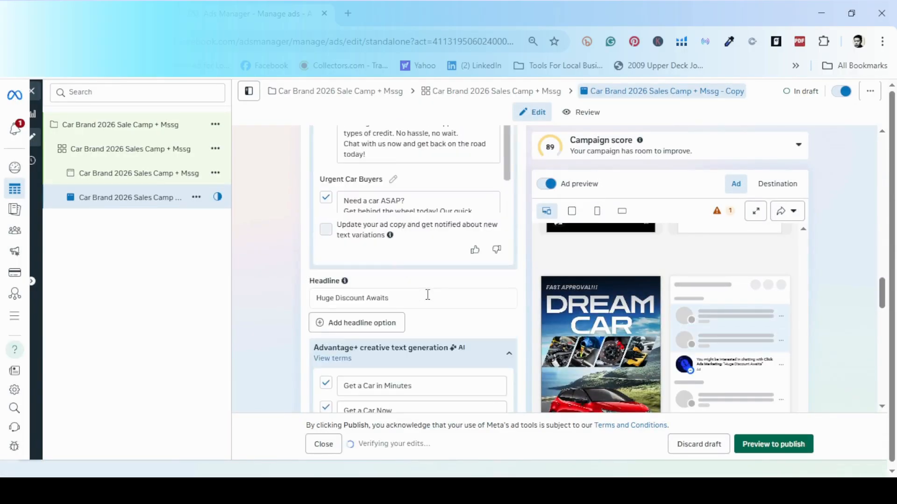
pyautogui.scroll(-10, 428, 295)
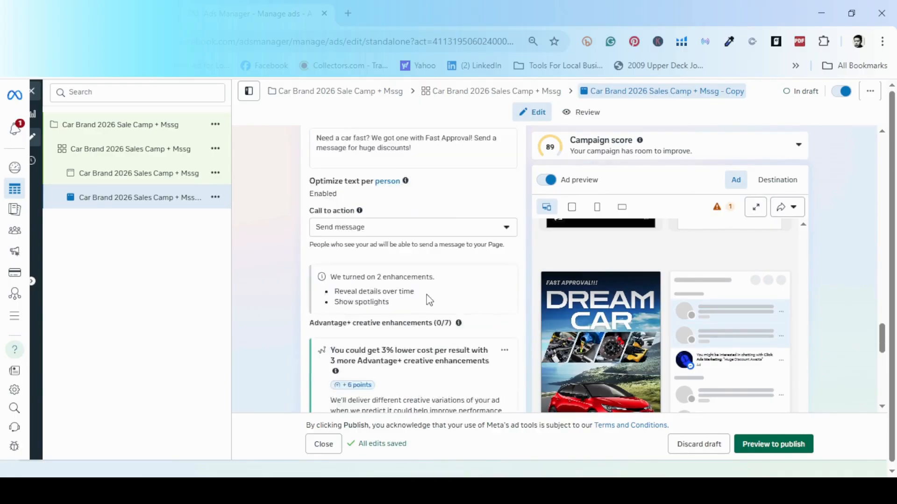
pyautogui.scroll(-1, 429, 299)
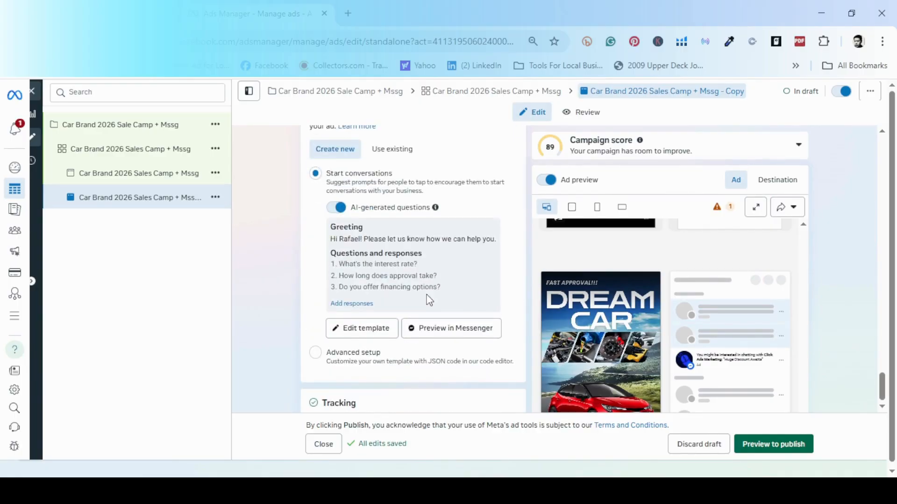
pyautogui.scroll(-3, 429, 300)
pyautogui.scroll(7, 429, 300)
pyautogui.scroll(10, 429, 300)
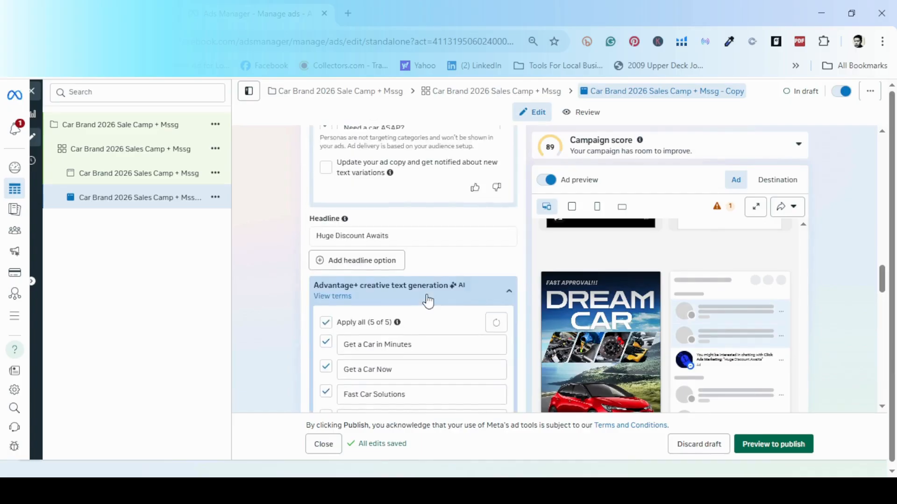
pyautogui.scroll(3, 262, 282)
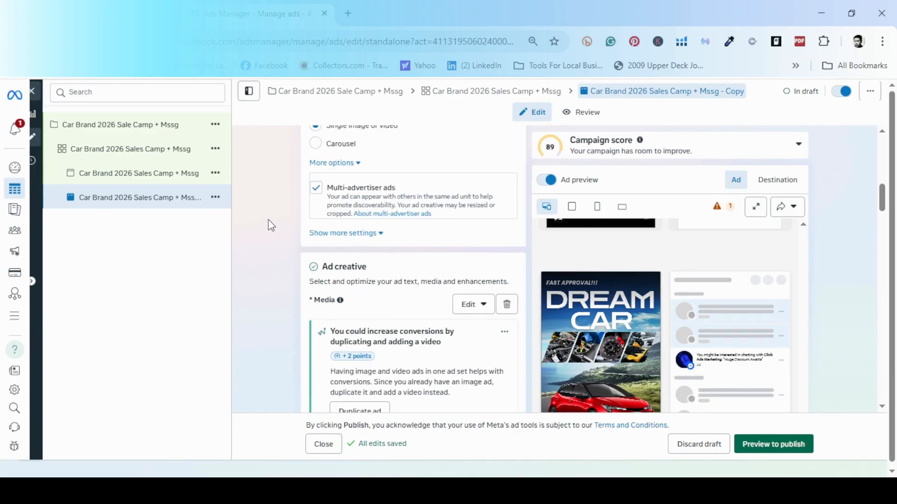
pyautogui.scroll(5, 268, 219)
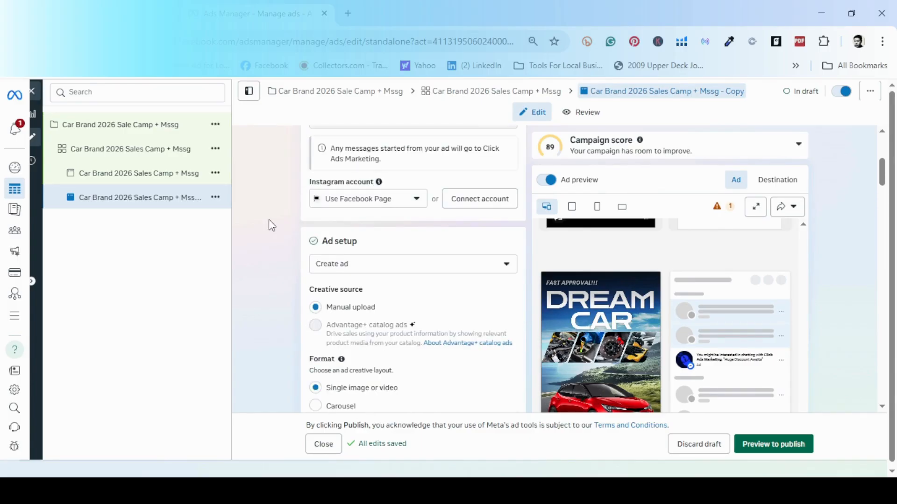
pyautogui.scroll(2, 268, 224)
pyautogui.scroll(3, 267, 239)
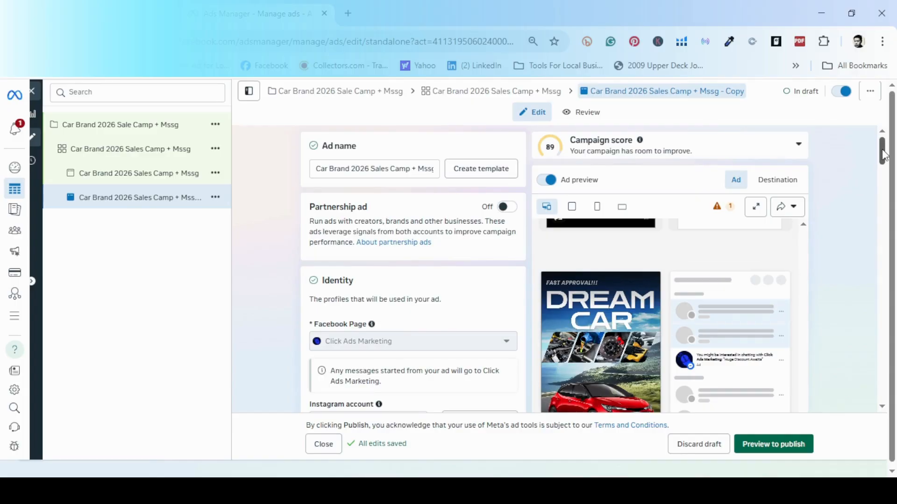
# Step: Examine the duplicated ad's message template questions and tracking options, and recheck its headline variations and media
pyautogui.moveTo(883, 154); pyautogui.dragTo(847, 351)
pyautogui.scroll(-3, 285, 287)
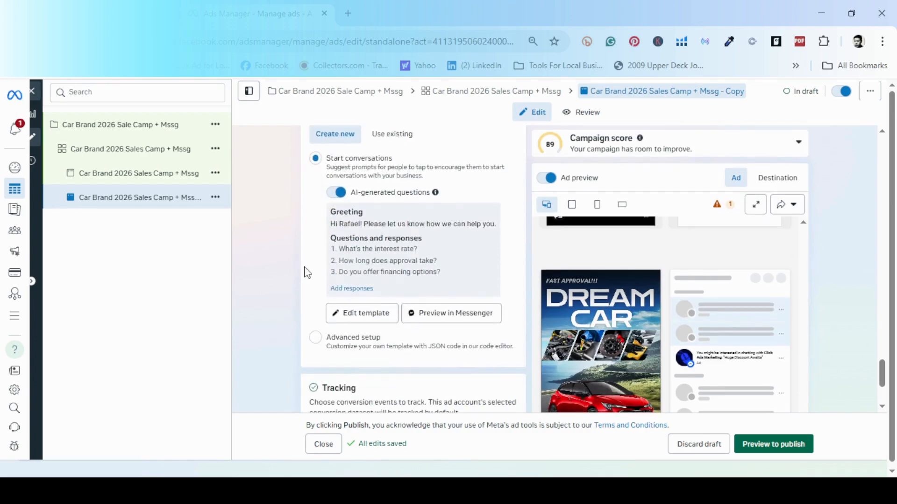
pyautogui.scroll(2, 336, 226)
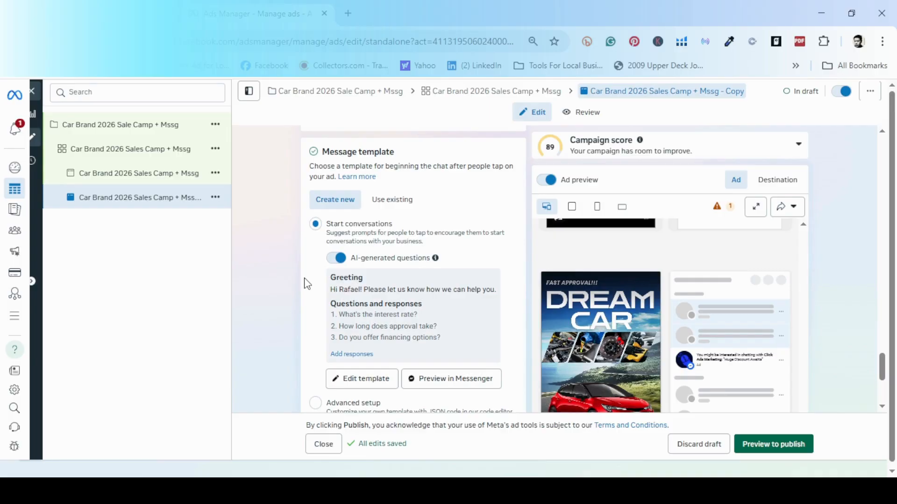
pyautogui.scroll(-1, 307, 283)
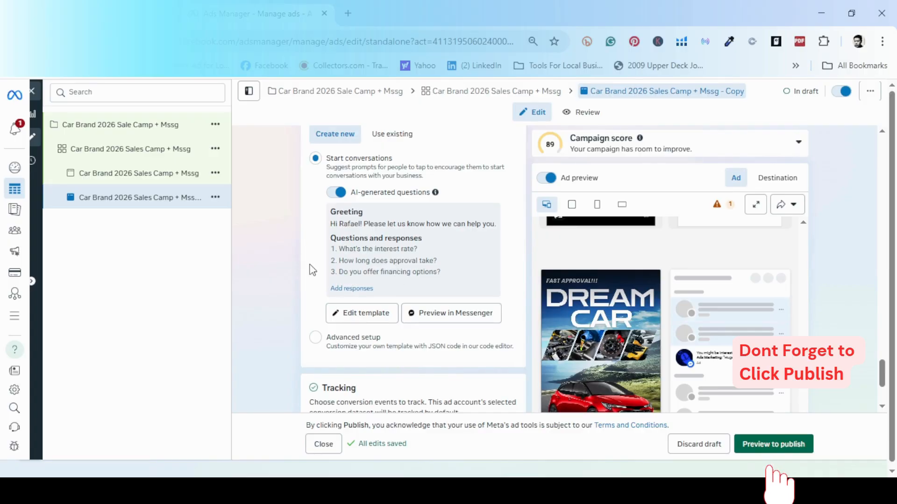
pyautogui.scroll(-5, 296, 260)
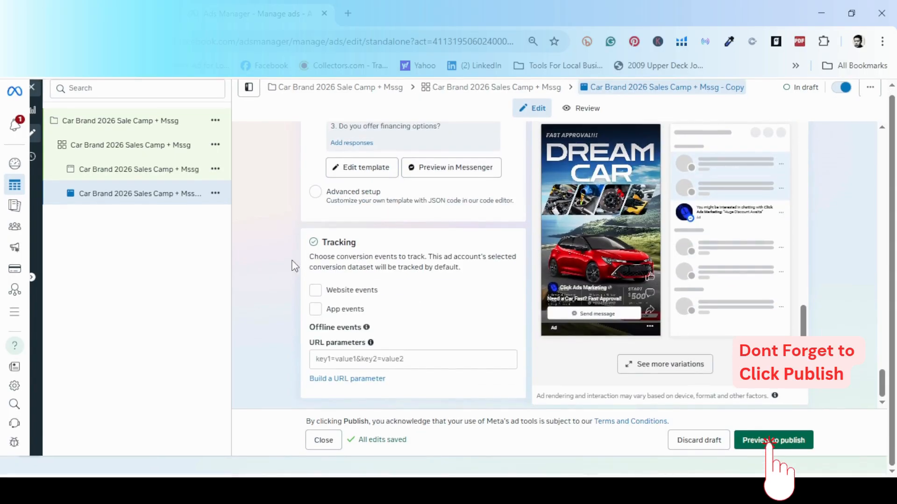
pyautogui.scroll(10, 291, 260)
pyautogui.scroll(8, 291, 262)
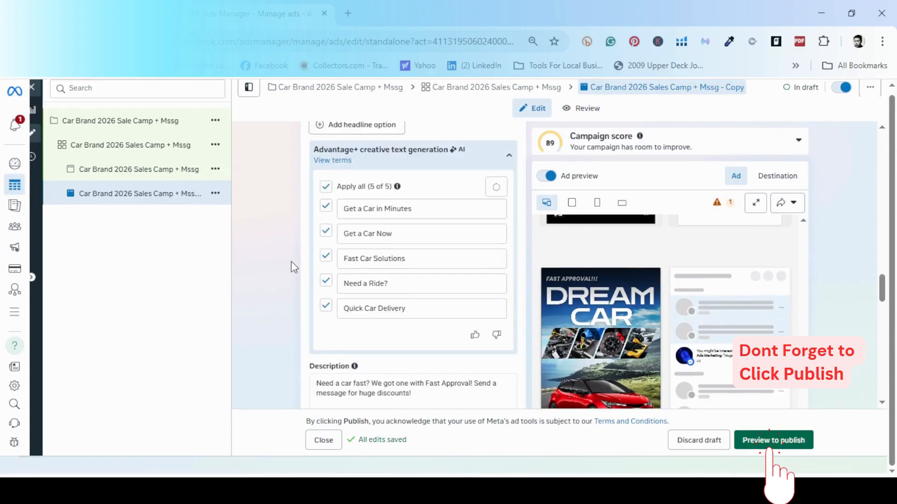
pyautogui.scroll(10, 294, 268)
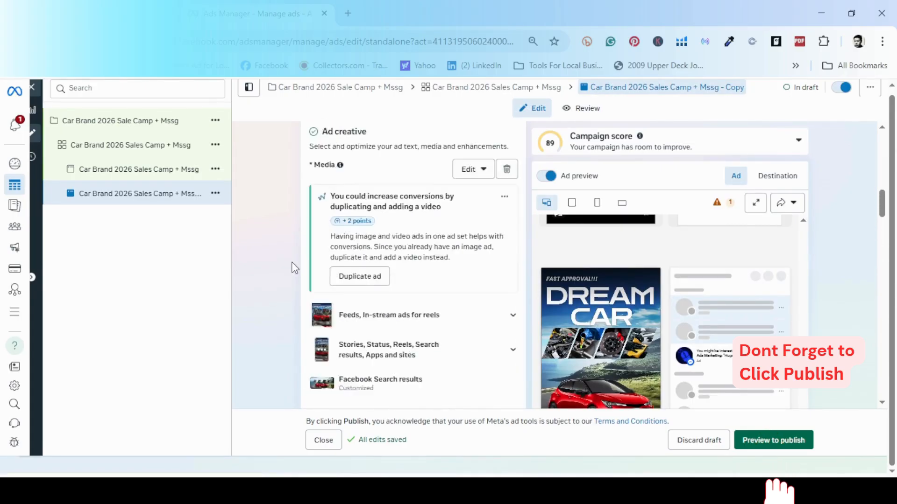